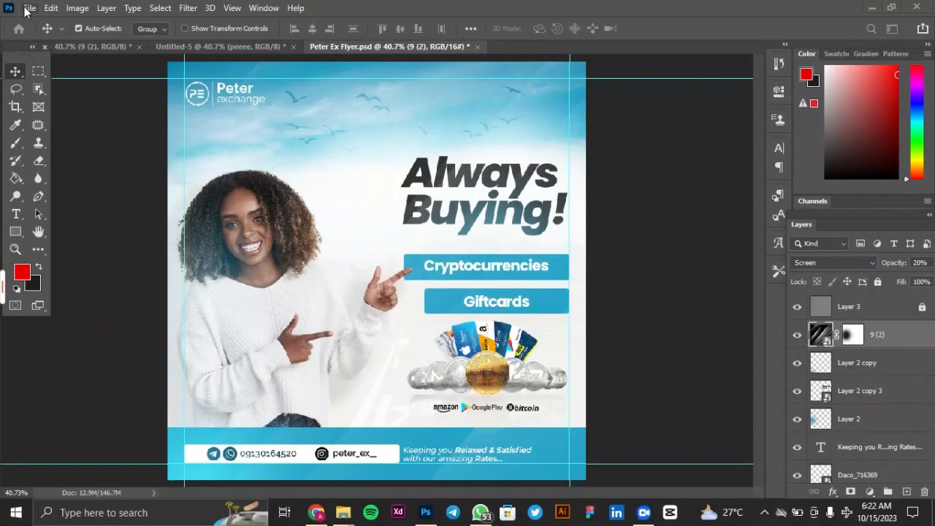
Create a new 5 x 5 inch RGB document at 300 pixels/inch and dock its window with the other open documents.
left_click(29, 9)
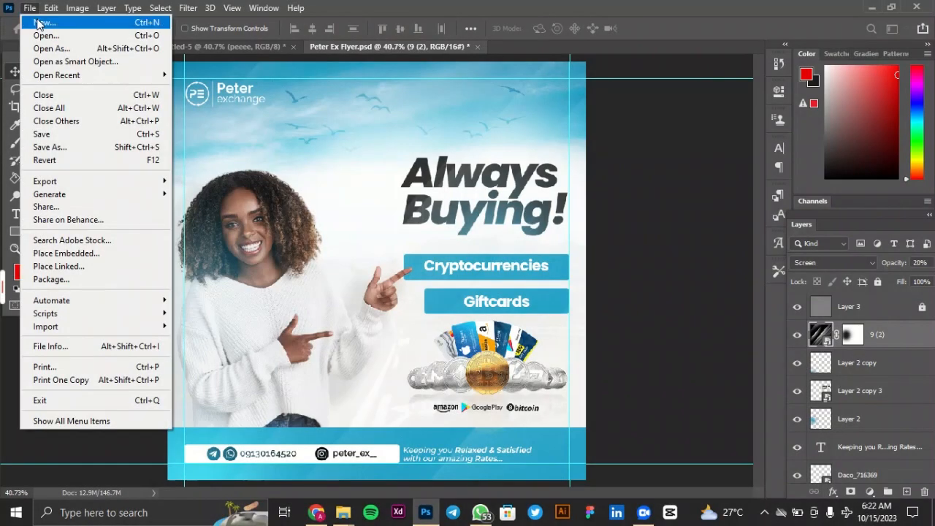
left_click(40, 22)
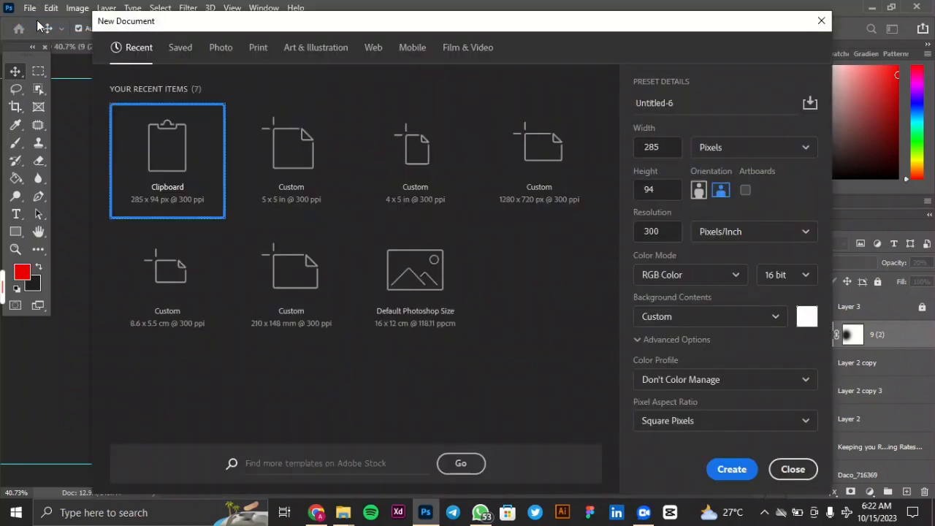
left_click(287, 193)
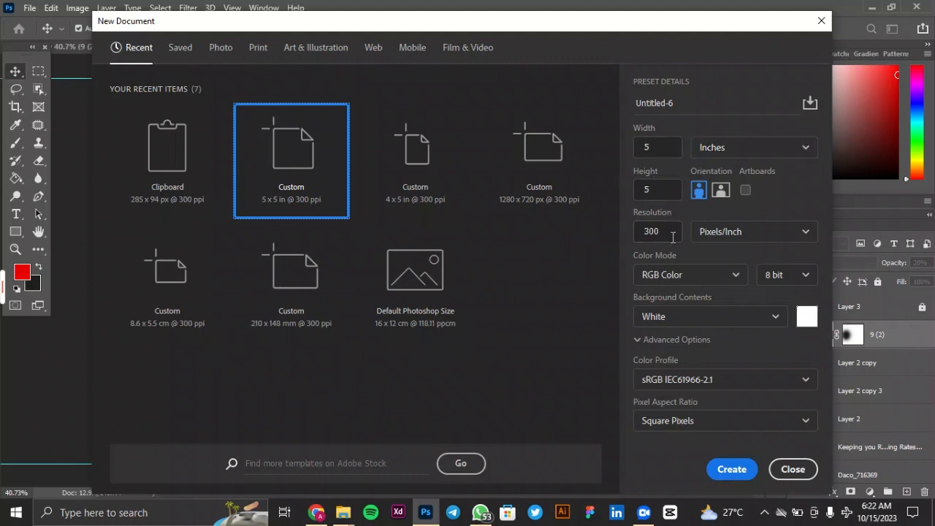
left_click(731, 469)
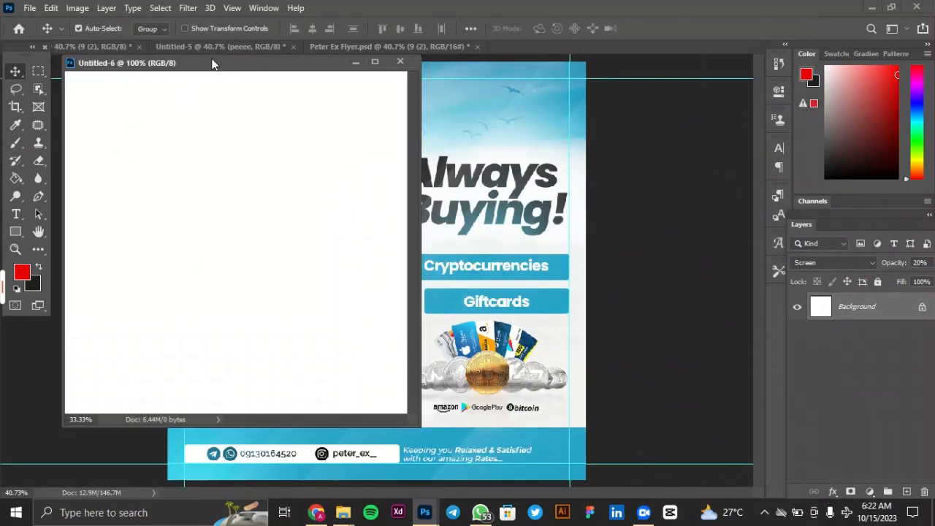
key("ctrl+minus")
key("ctrl+minus")
key("ctrl+minus")
left_click_drag(248, 69, 412, 47)
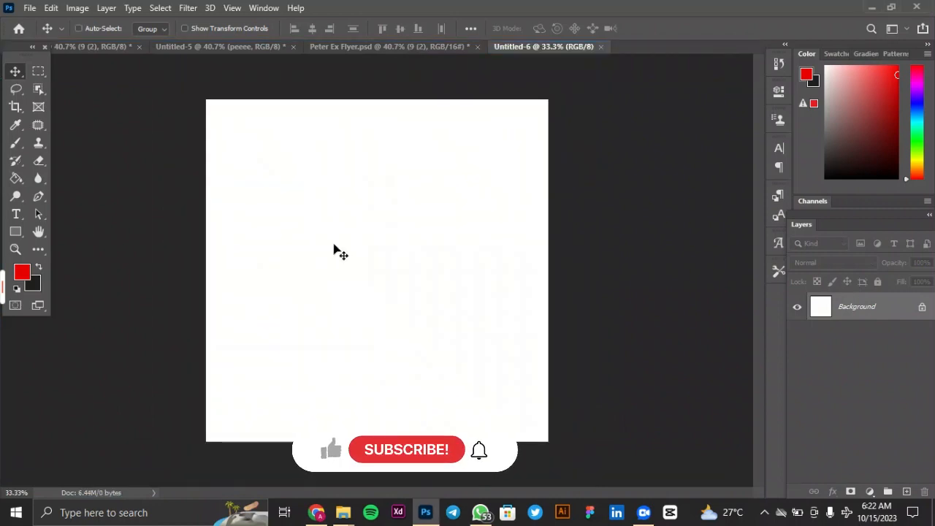
key("ctrl+plus")
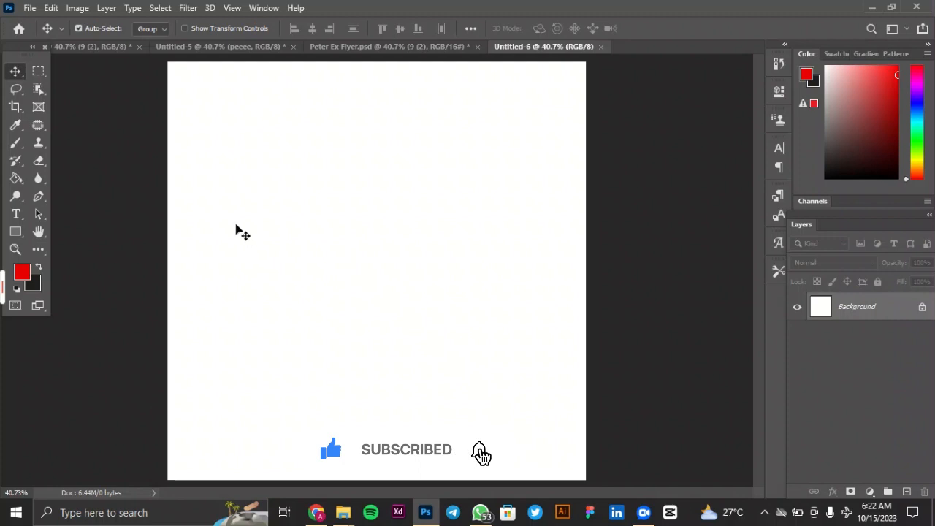
Add a guide layout with 40 px margins on all four sides of the canvas.
left_click(232, 8)
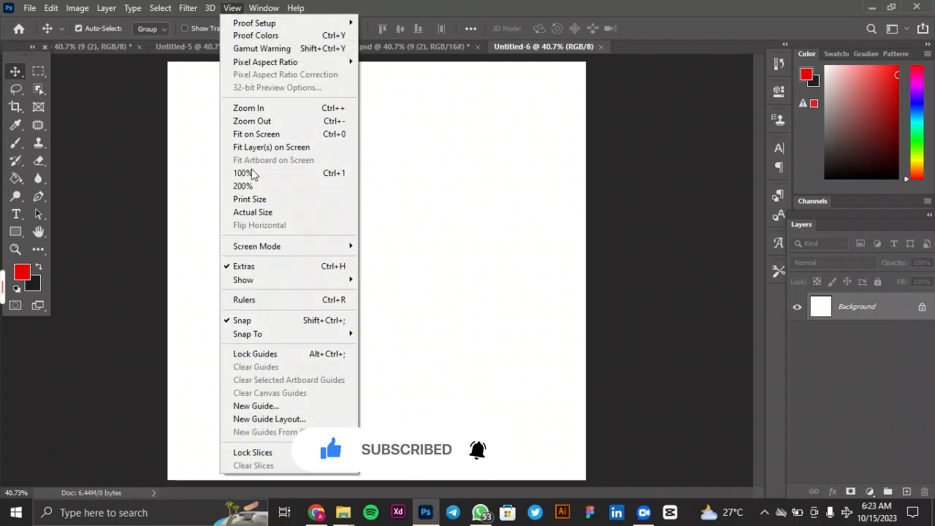
left_click(294, 420)
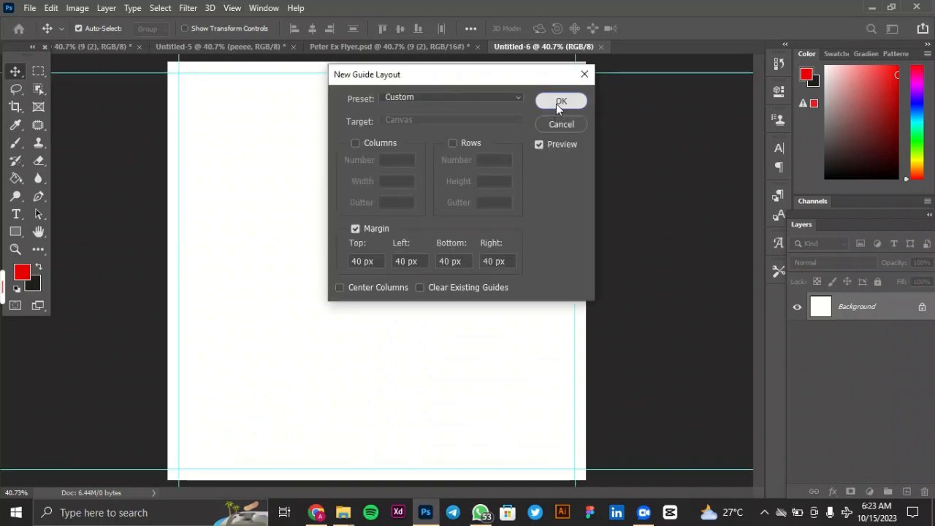
left_click(559, 102)
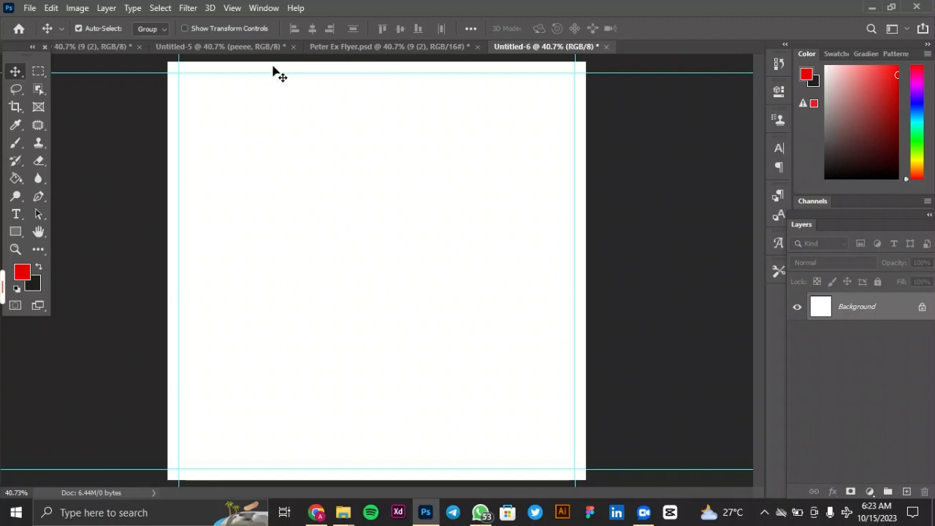
Place the Untitled-5 document beside Untitled-6 and copy its Sky image onto the Untitled-6 canvas.
left_click_drag(224, 53, 404, 50)
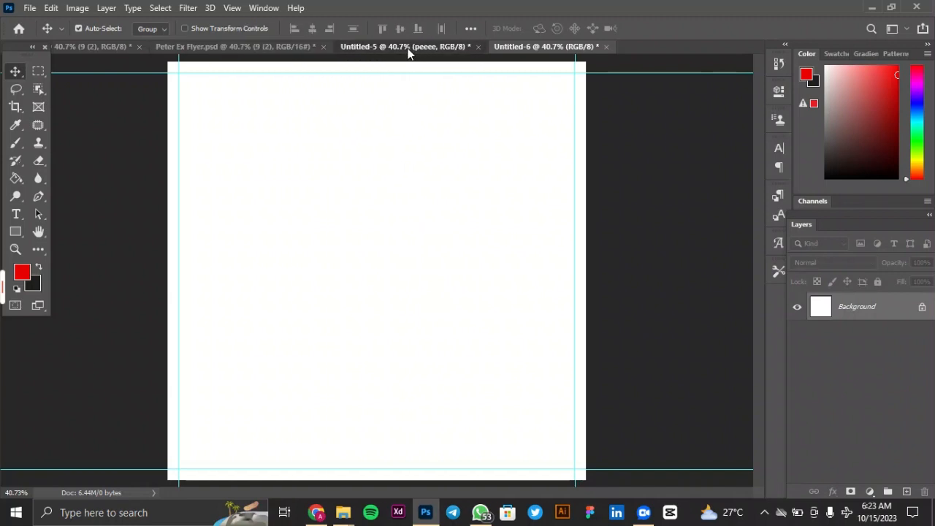
left_click(410, 48)
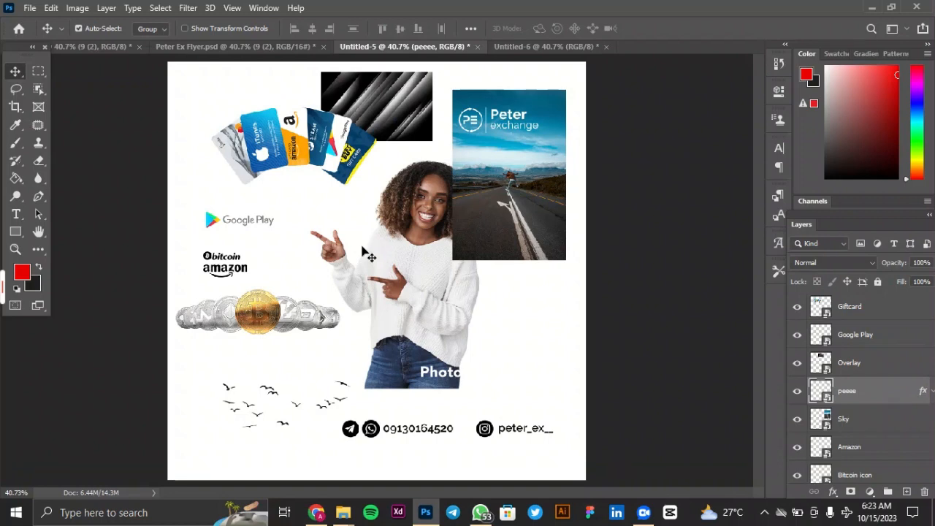
left_click(478, 194)
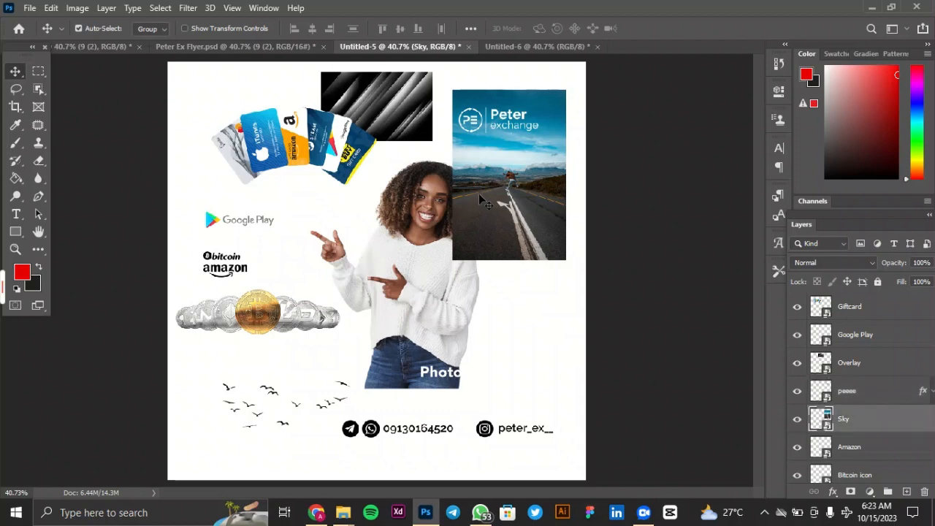
left_click_drag(479, 193, 531, 53)
left_click_drag(391, 309, 391, 310)
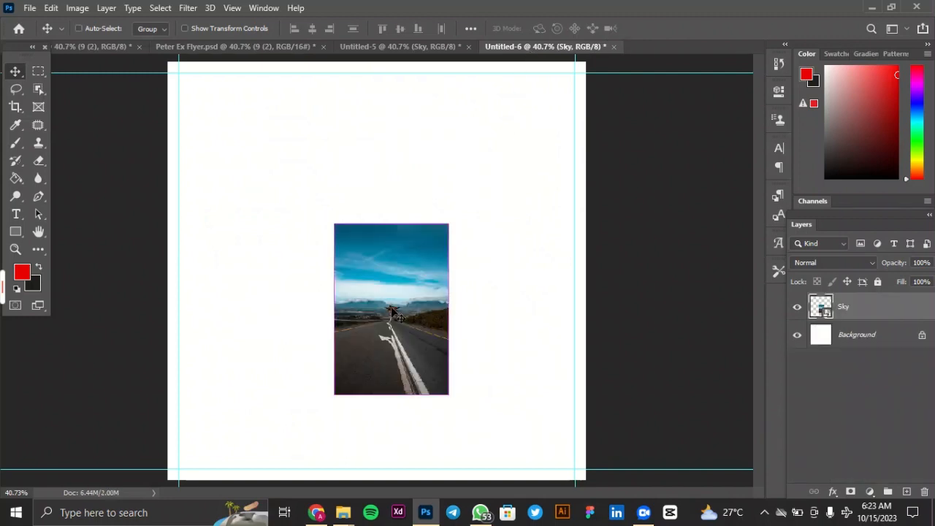
Scale the Sky image to about 11.19% and position it so it covers the whole canvas.
key("ctrl+t")
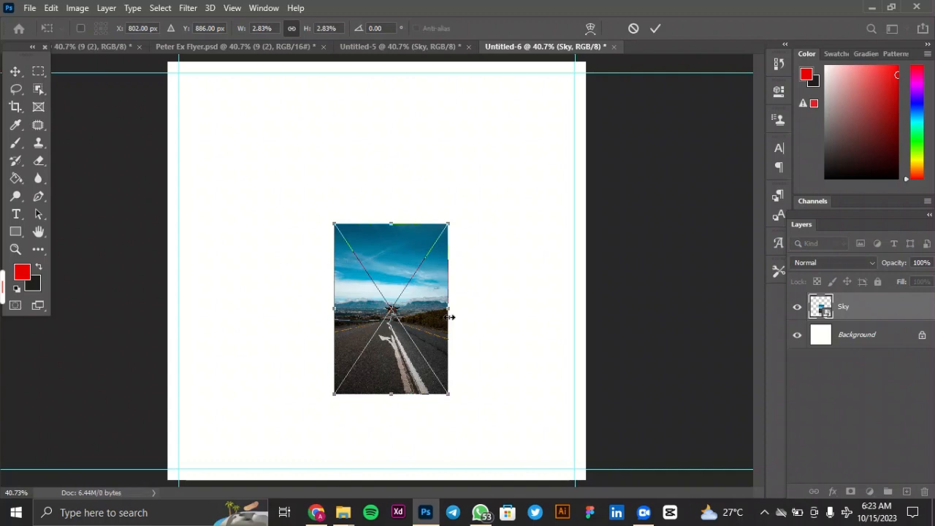
left_click_drag(450, 314, 617, 327)
left_click_drag(439, 191, 425, 133)
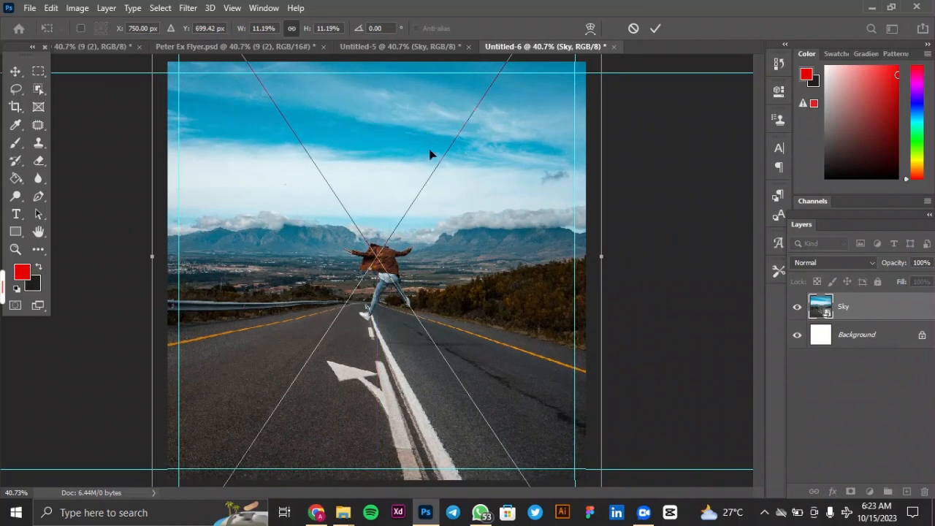
left_click(660, 31)
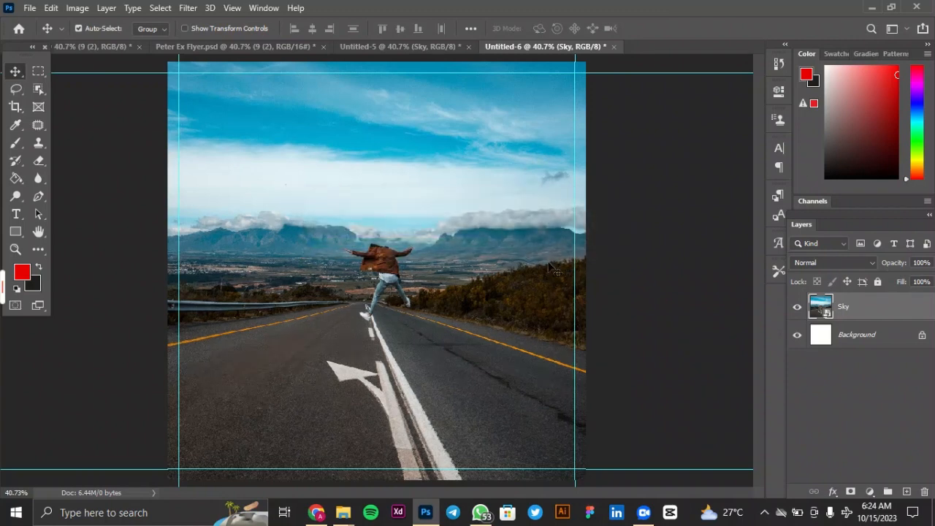
Add a layer mask to Sky and paint out the road, man and mountains with a soft black 700 px brush, keeping only the upper sky.
key("ctrl+minus")
key("ctrl+minus")
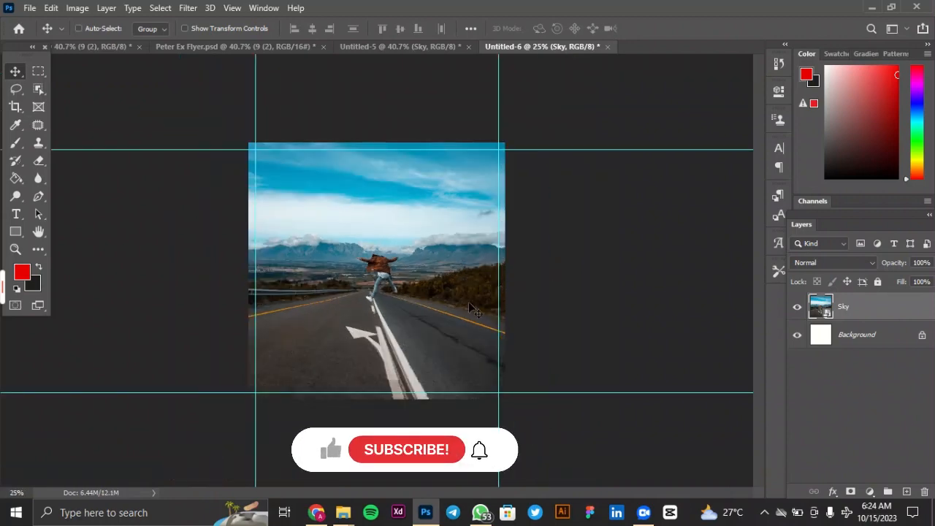
key("ctrl+plus")
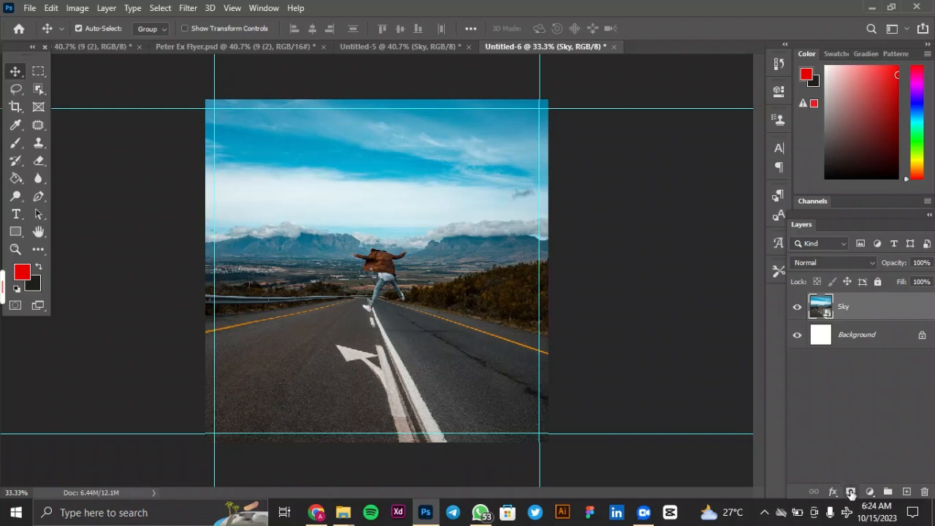
left_click(850, 491)
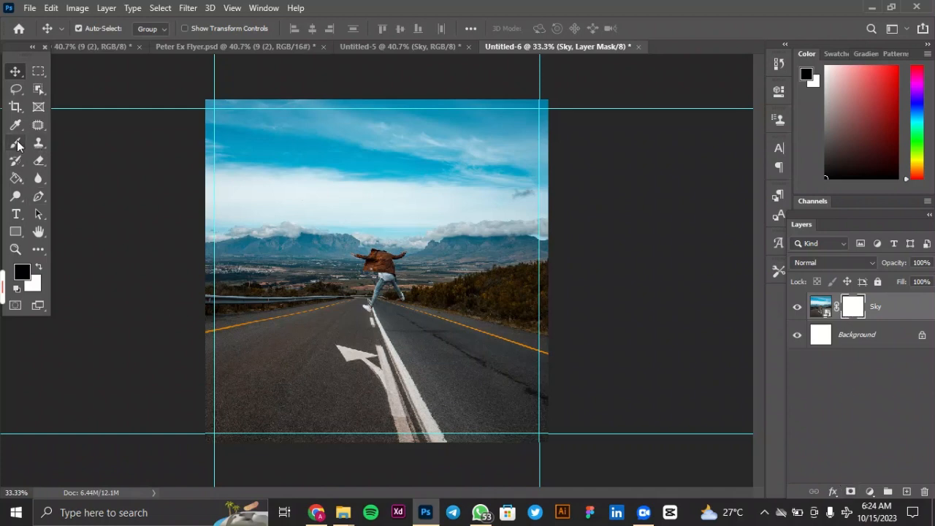
left_click(17, 145)
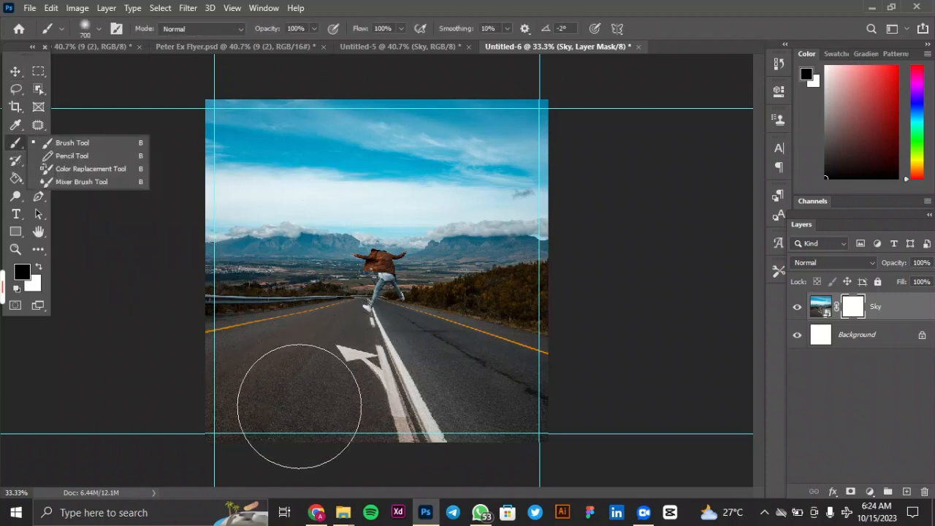
mouse_move(242, 407)
left_mouse_down()
mouse_move(358, 422)
mouse_move(462, 415)
mouse_move(532, 423)
mouse_move(357, 421)
mouse_move(270, 409)
mouse_move(217, 383)
mouse_move(455, 419)
mouse_move(553, 417)
mouse_move(498, 428)
mouse_move(543, 414)
mouse_move(560, 371)
mouse_move(206, 377)
mouse_move(179, 342)
mouse_move(418, 344)
mouse_move(570, 309)
mouse_move(560, 295)
mouse_move(439, 324)
mouse_move(257, 324)
mouse_move(475, 323)
mouse_move(245, 319)
mouse_move(413, 305)
mouse_move(215, 309)
mouse_move(367, 304)
mouse_move(200, 303)
mouse_move(359, 288)
mouse_move(216, 295)
mouse_move(289, 277)
mouse_move(205, 281)
mouse_move(442, 281)
mouse_move(539, 269)
mouse_move(506, 263)
mouse_move(545, 268)
mouse_move(459, 278)
mouse_move(408, 296)
mouse_move(411, 283)
mouse_move(497, 269)
mouse_move(463, 281)
mouse_move(407, 267)
mouse_move(380, 278)
mouse_move(382, 287)
mouse_move(355, 274)
mouse_move(307, 279)
mouse_move(471, 278)
mouse_move(227, 276)
mouse_move(531, 290)
mouse_move(545, 341)
mouse_move(453, 365)
mouse_move(513, 308)
mouse_move(456, 394)
mouse_move(280, 398)
mouse_move(524, 392)
mouse_move(413, 367)
mouse_move(437, 317)
mouse_move(597, 357)
mouse_move(528, 382)
mouse_move(545, 381)
mouse_move(294, 370)
left_mouse_up()
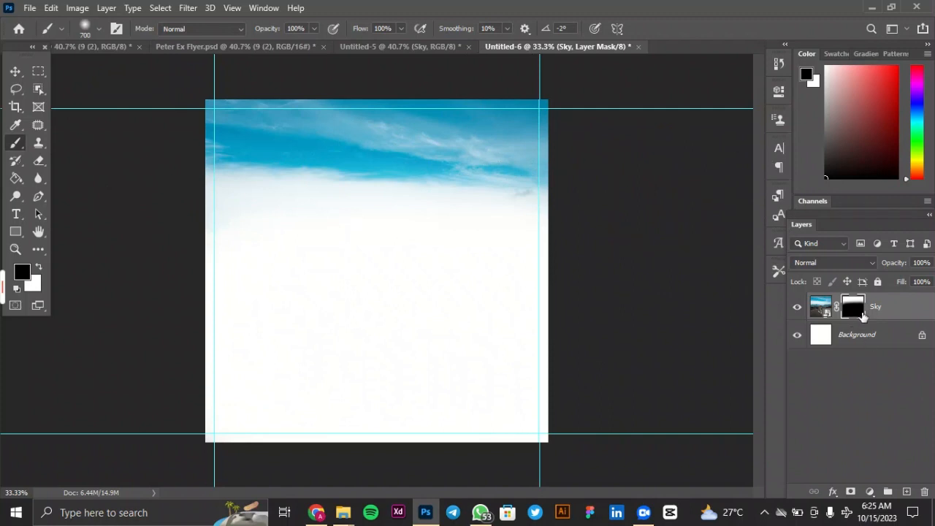
left_click(820, 306)
left_click(14, 72)
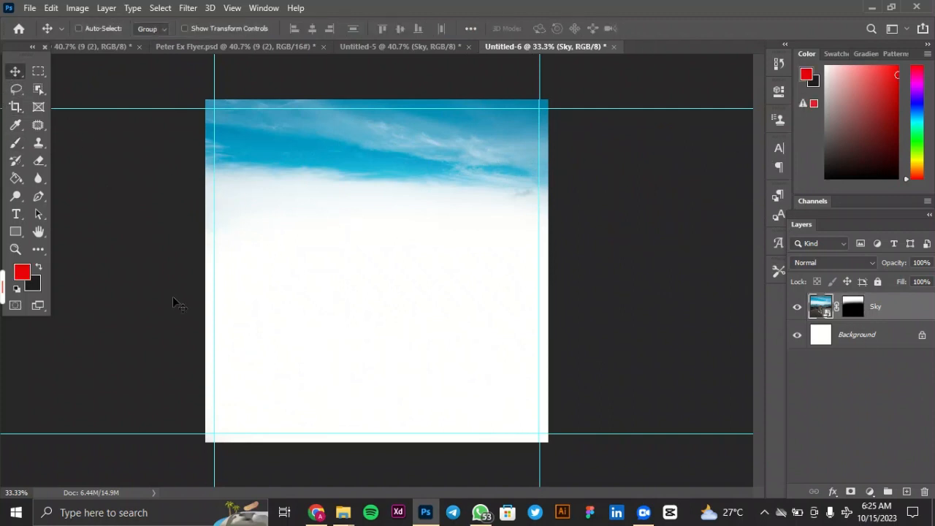
Copy the Model image of the pointing woman from Untitled-5 onto the Untitled-6 canvas.
key("ctrl+0")
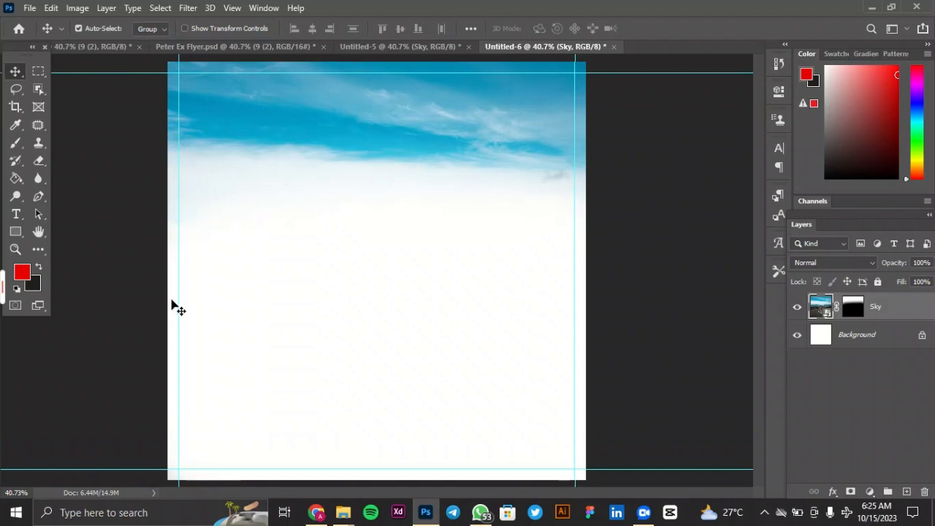
left_click(400, 47)
left_click(436, 295)
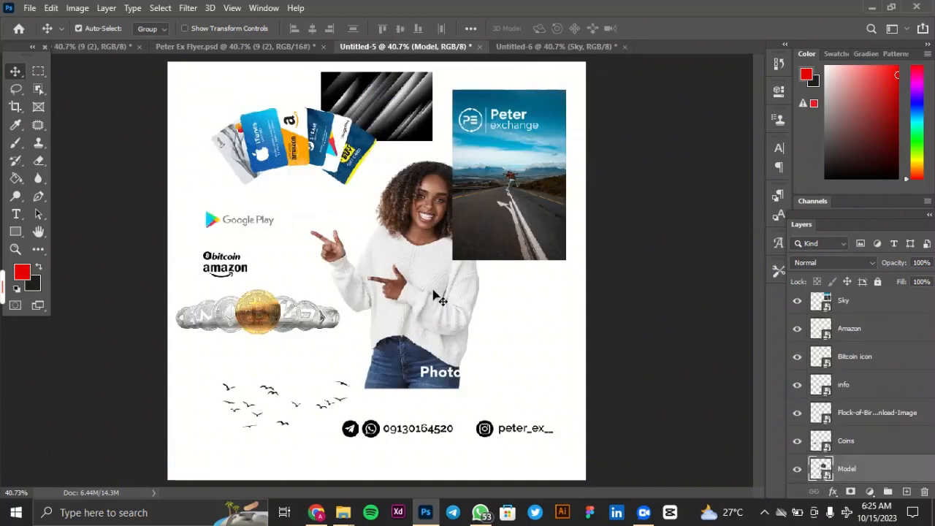
left_click_drag(441, 268, 319, 335)
Scale the Model image to about 17.72% and shift it toward the left side of the canvas.
key("ctrl")
key("ctrl+t")
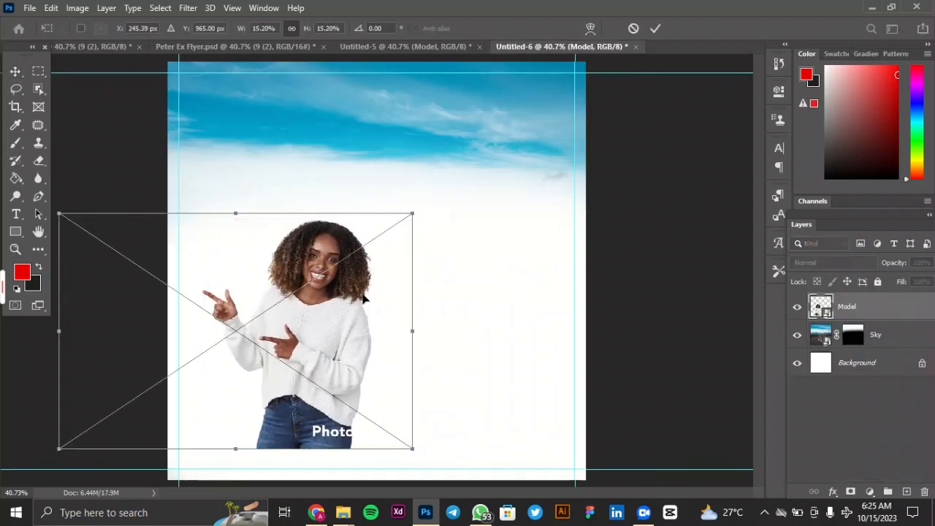
left_click_drag(416, 210, 475, 168)
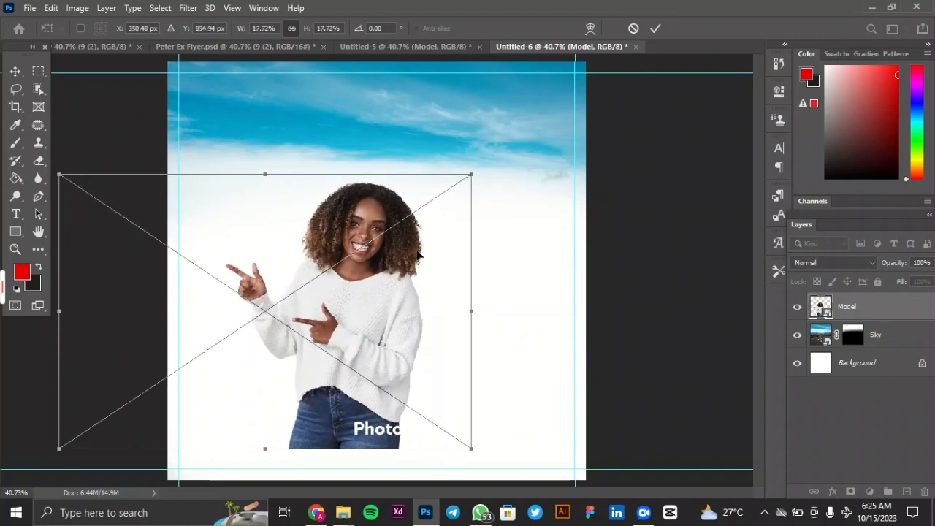
left_click_drag(420, 253, 383, 256)
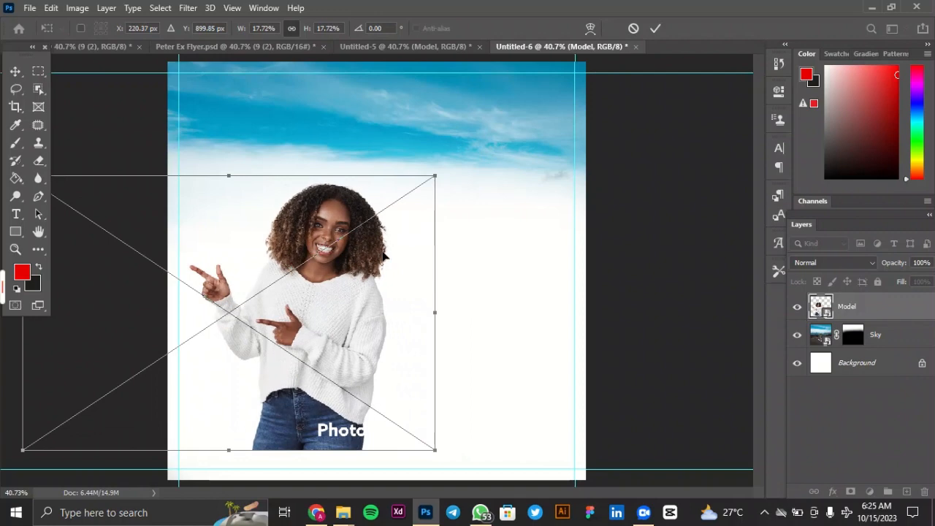
left_click(655, 28)
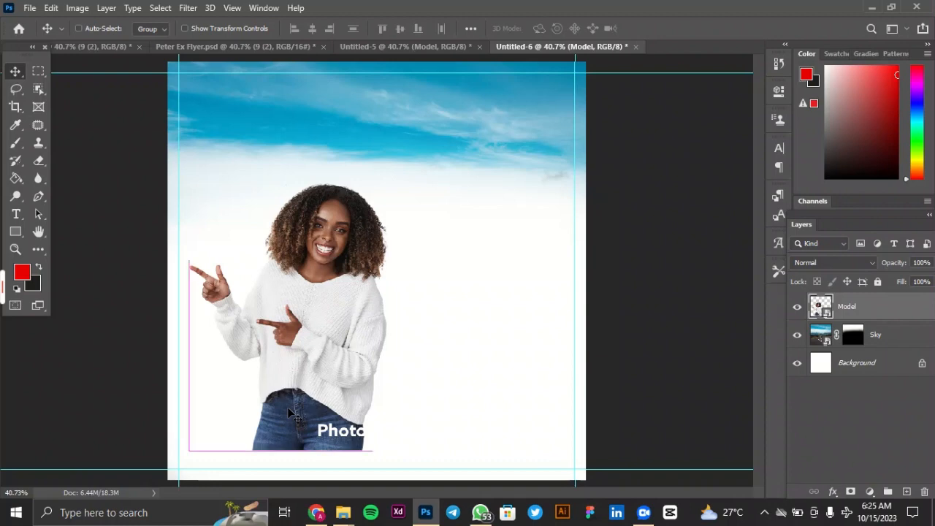
Flip the Model image horizontally and move the woman back inside the left margin guide.
key("ctrl+t")
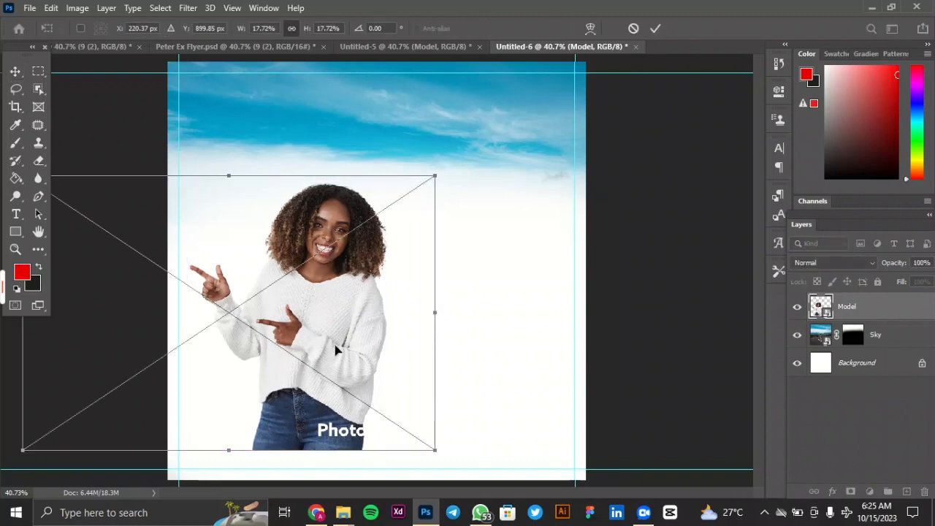
right_click(341, 317)
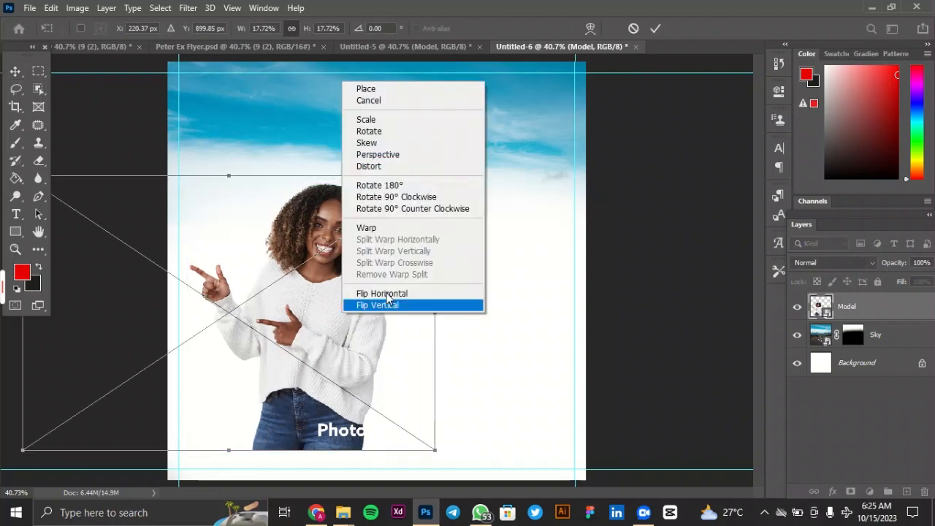
left_click(399, 294)
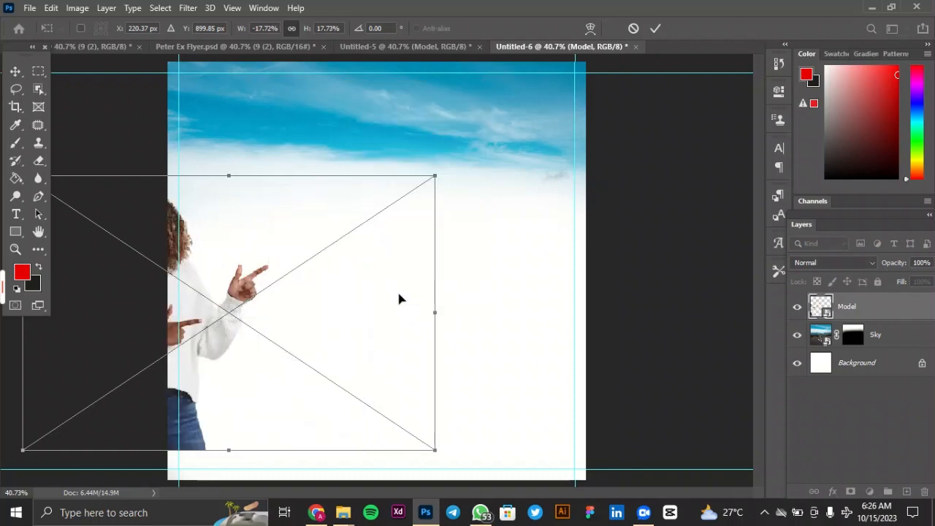
left_click_drag(277, 273, 348, 279)
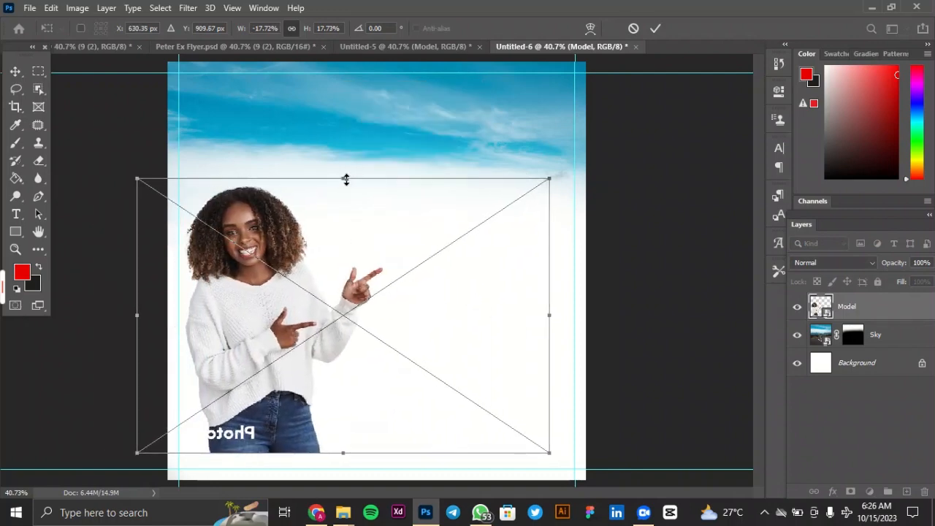
Enlarge the flipped Model image to about 19.8% and align the woman near the left margin guide.
left_click_drag(344, 179, 365, 158)
left_click_drag(355, 235, 369, 226)
left_click_drag(354, 162, 357, 141)
mouse_move(363, 231)
left_mouse_down()
mouse_move(375, 229)
mouse_move(376, 244)
left_mouse_up()
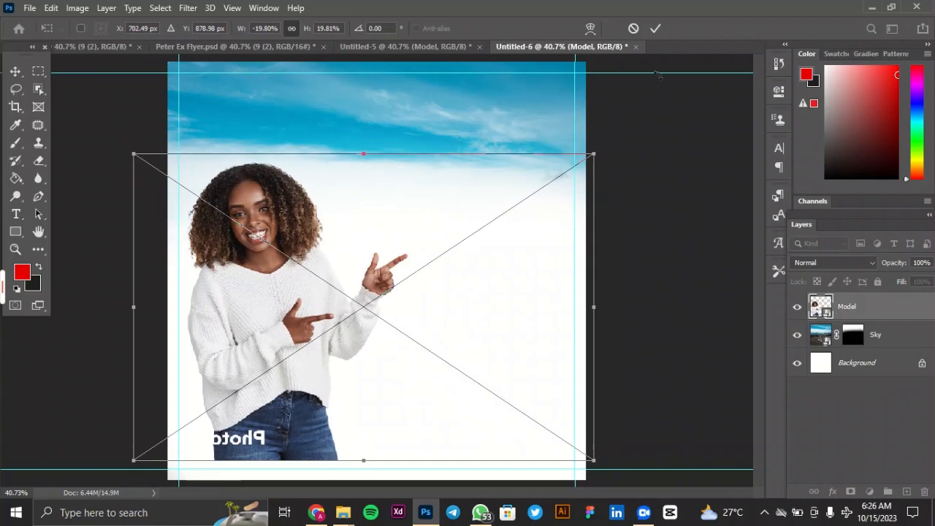
left_click(655, 27)
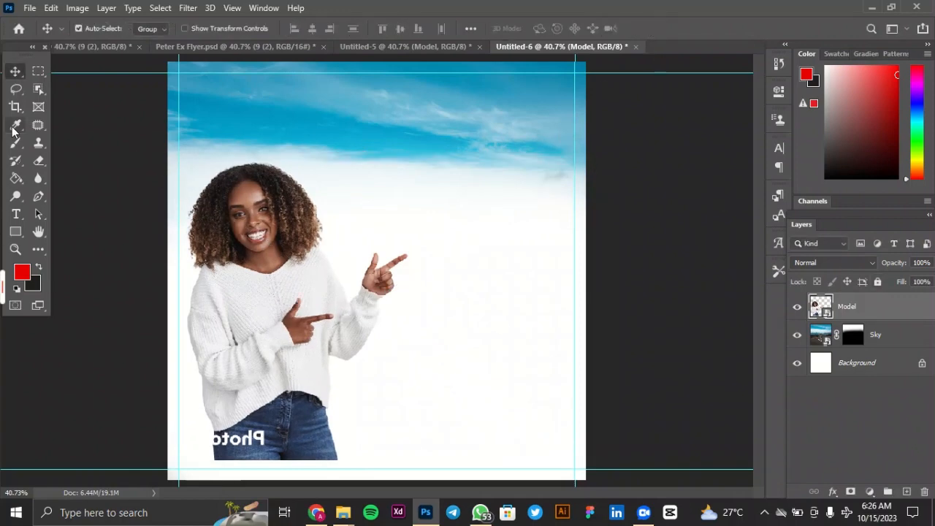
Start a horizontal text line beside the pointing woman's hand and set its font size to 14 pt.
left_click(16, 216)
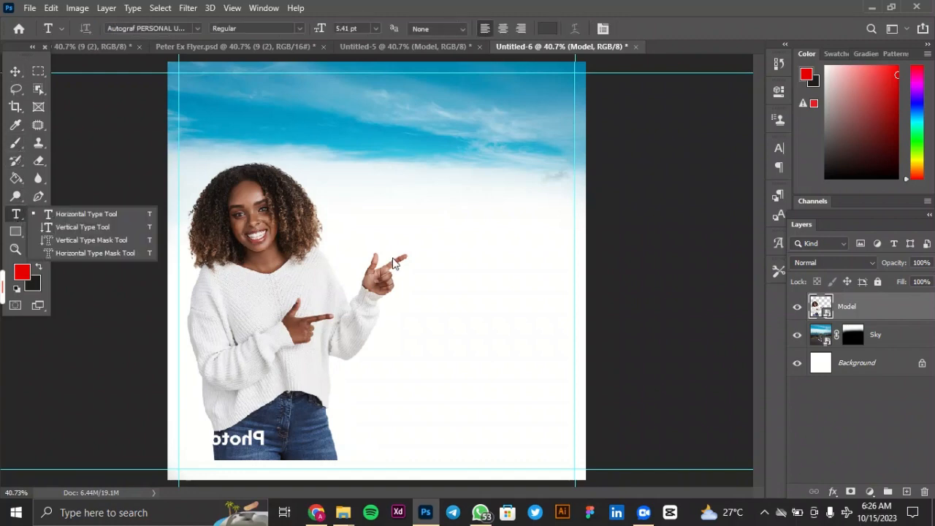
left_click(454, 222)
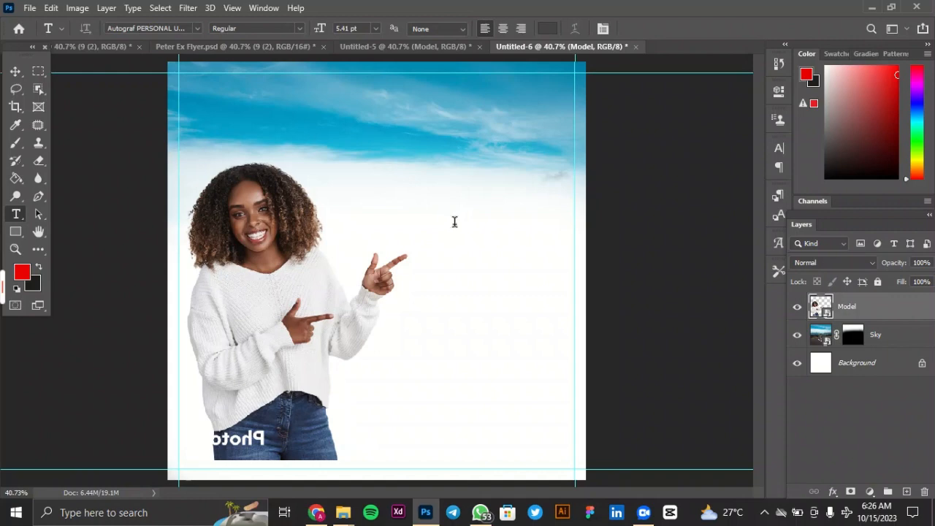
left_click(451, 225)
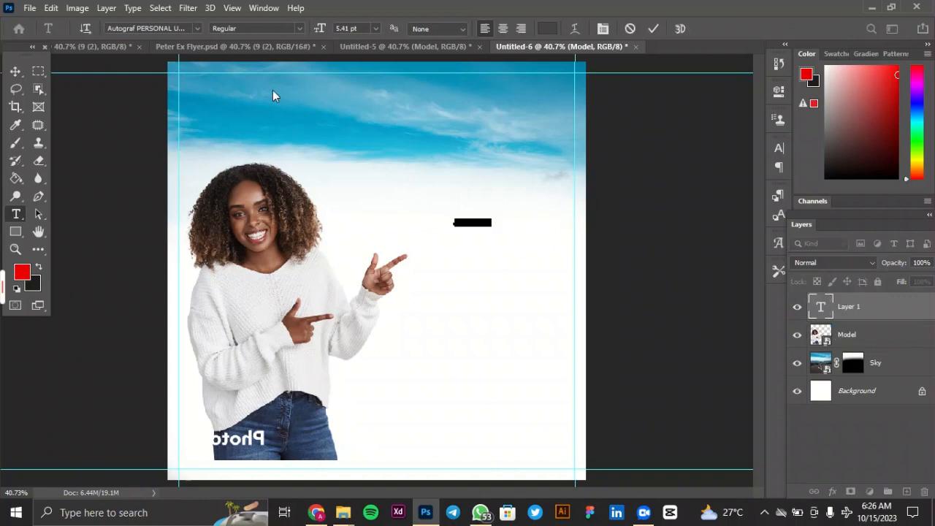
left_click(375, 28)
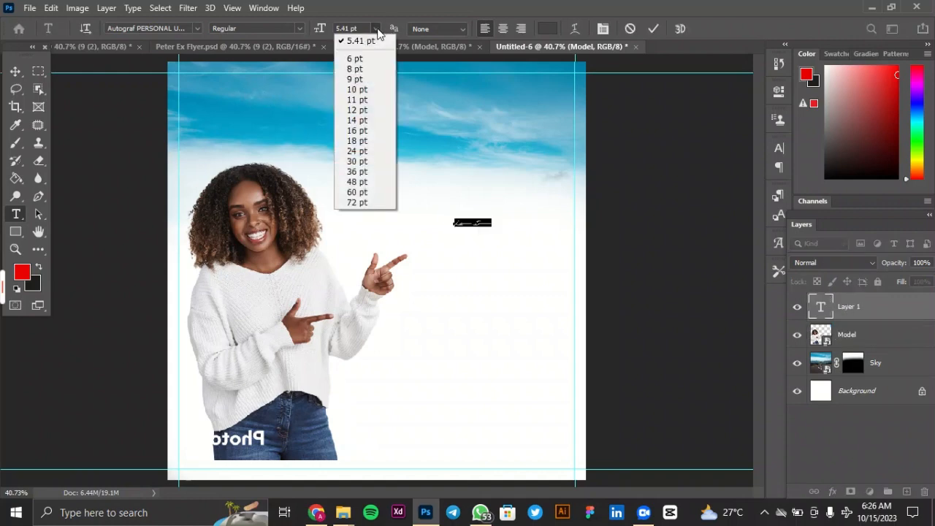
left_click(360, 120)
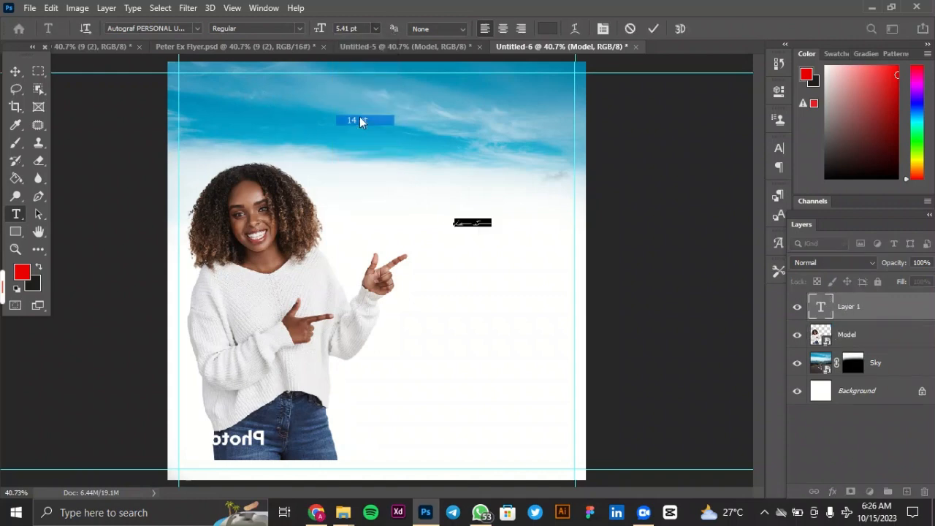
Set the placeholder text's font to Poppins Bold.
left_click(300, 29)
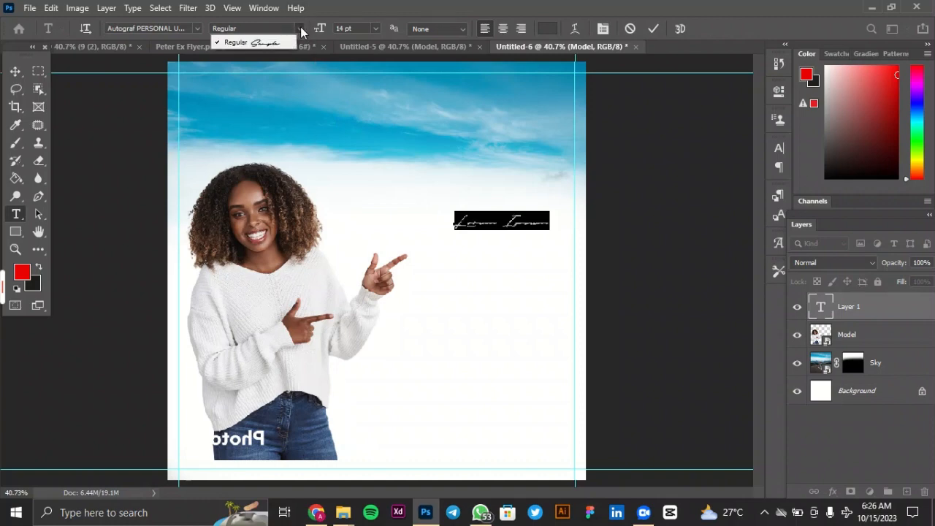
left_click(198, 30)
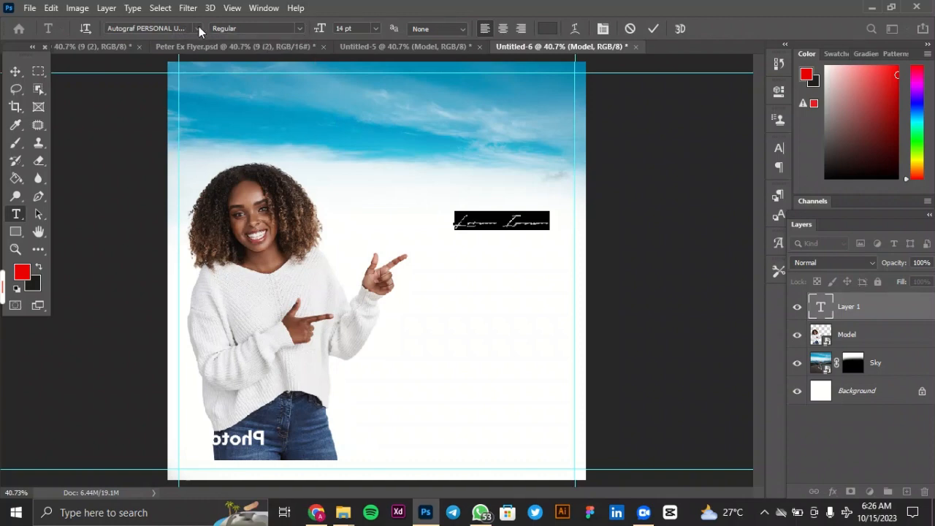
left_click(199, 28)
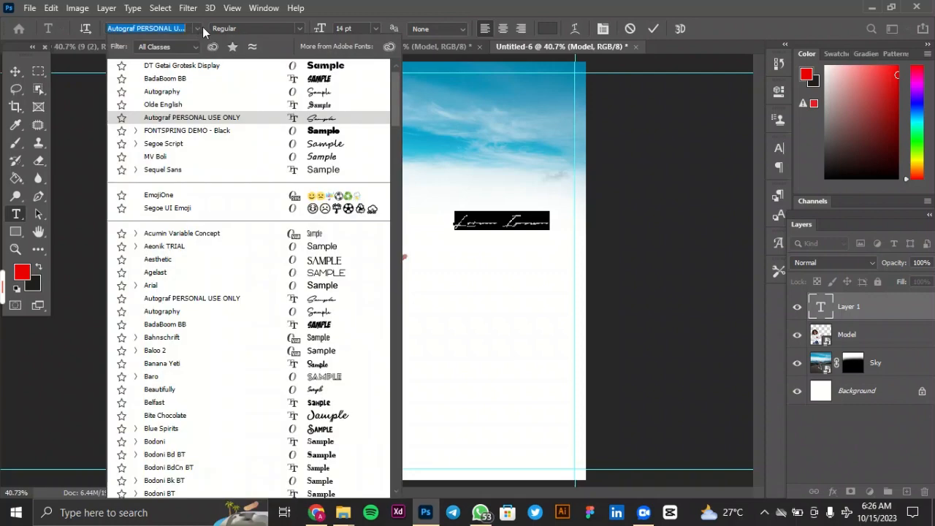
type("p")
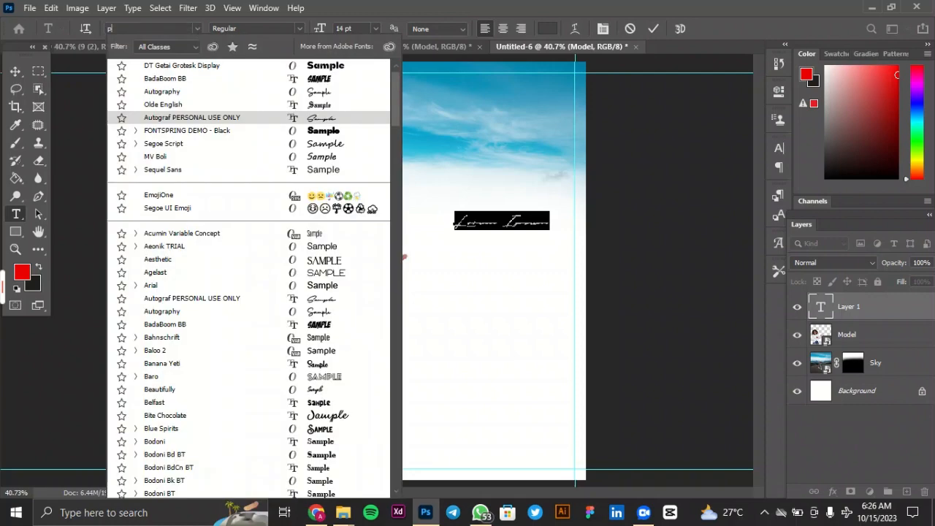
type("oppins")
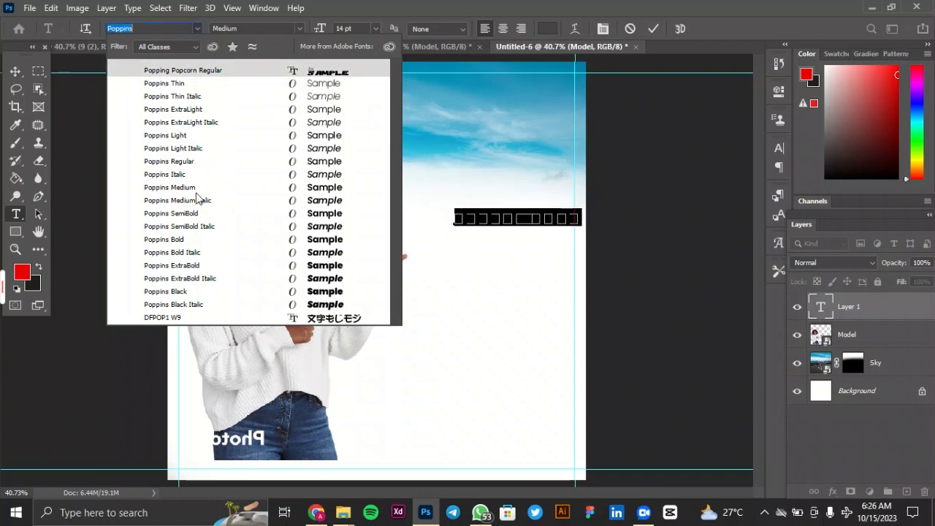
left_click(188, 240)
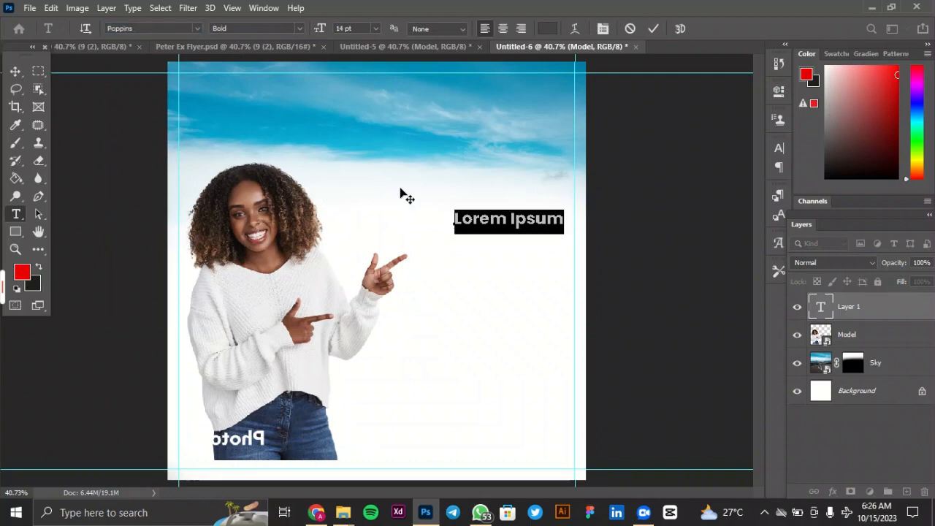
Replace the placeholder with the headline "Always Buying!" on two lines, with "Buying!" on the second, and commit it.
key("BackSpace")
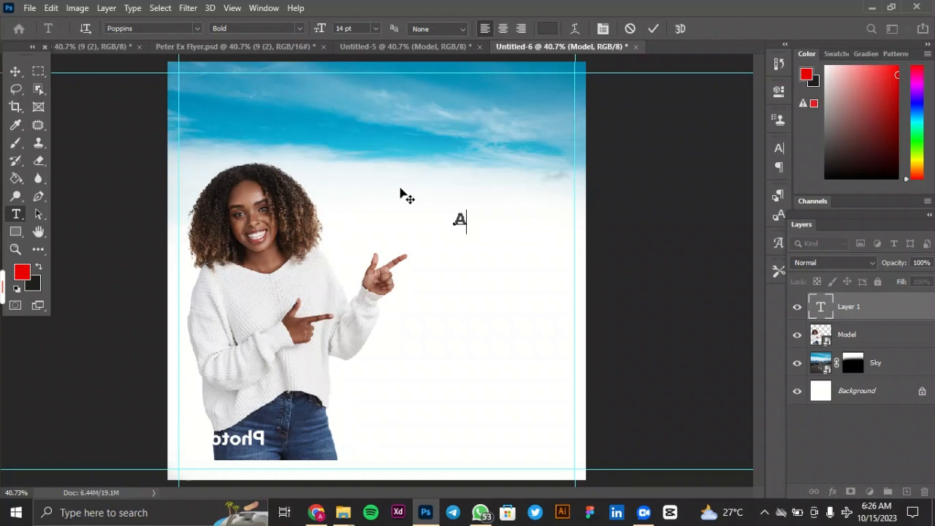
type("Alway")
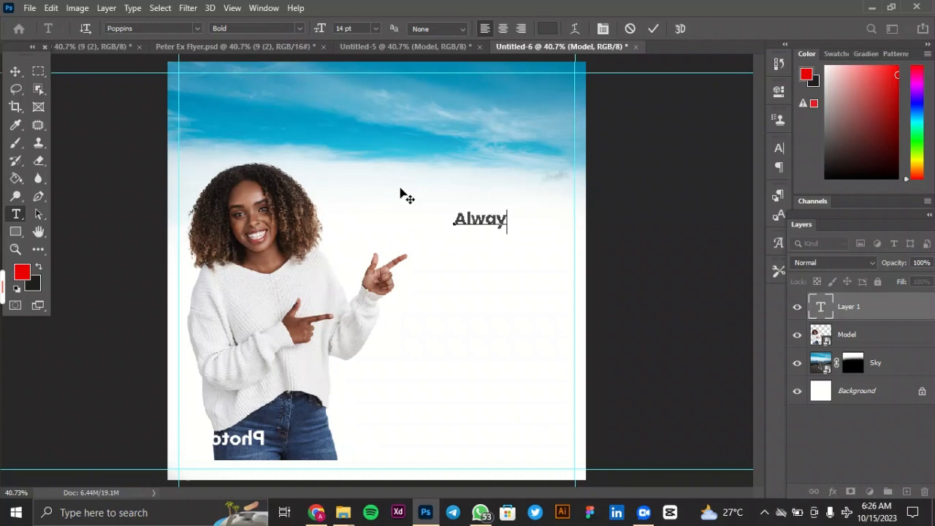
type("s")
key("Return")
type("B")
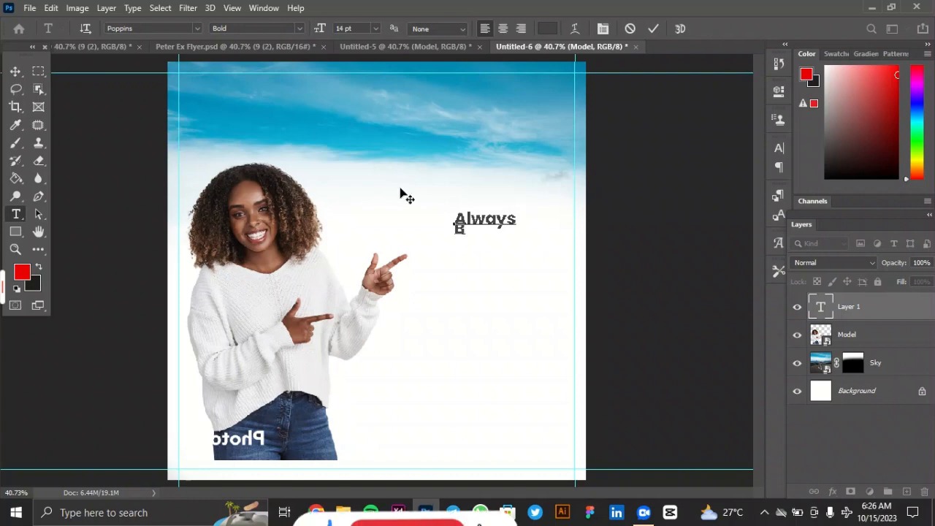
type("uyi")
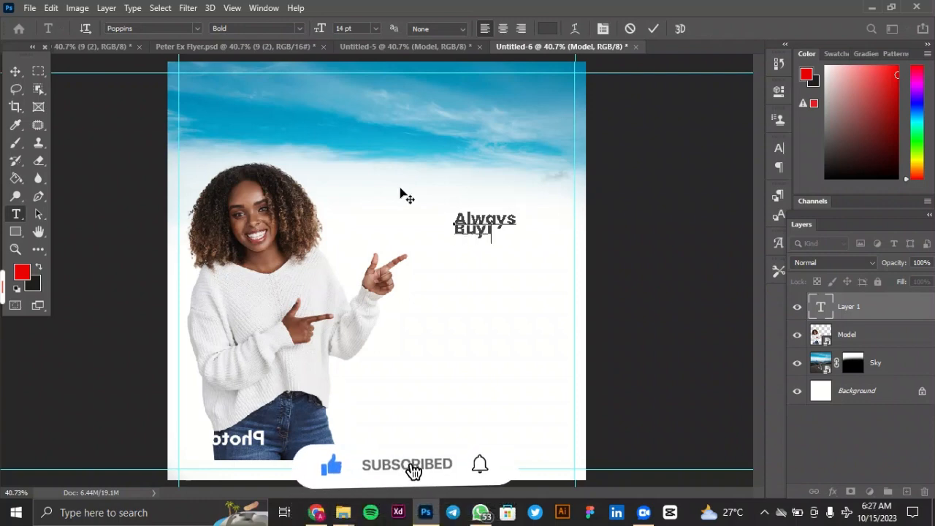
type("ng!")
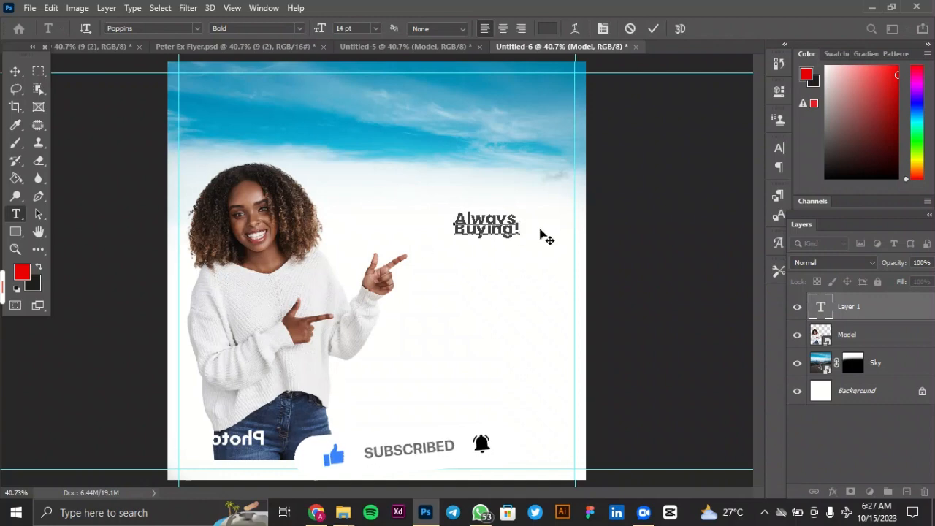
left_click(653, 30)
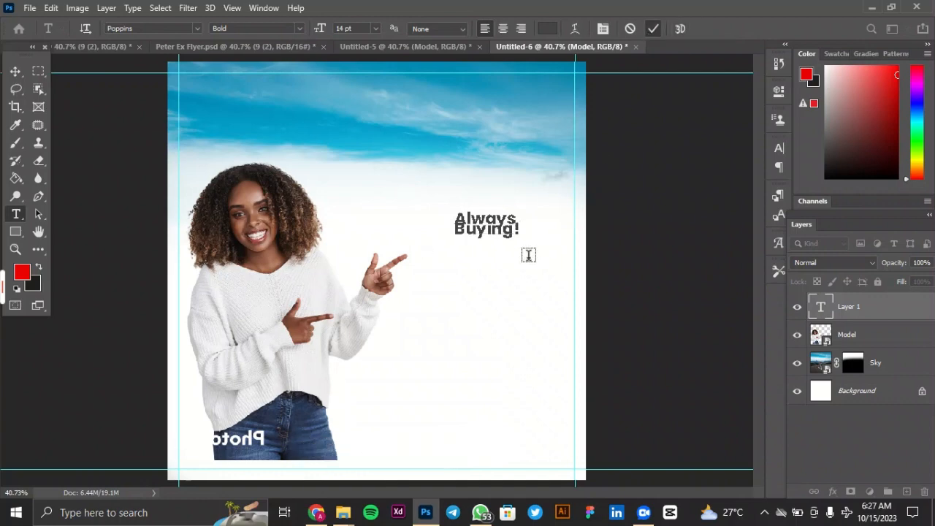
Scale the "Always Buying!" headline proportionally to about 189.7%, keeping it inside the right margin guide.
left_click(16, 71)
left_click_drag(487, 244, 569, 265)
key("ctrl+t")
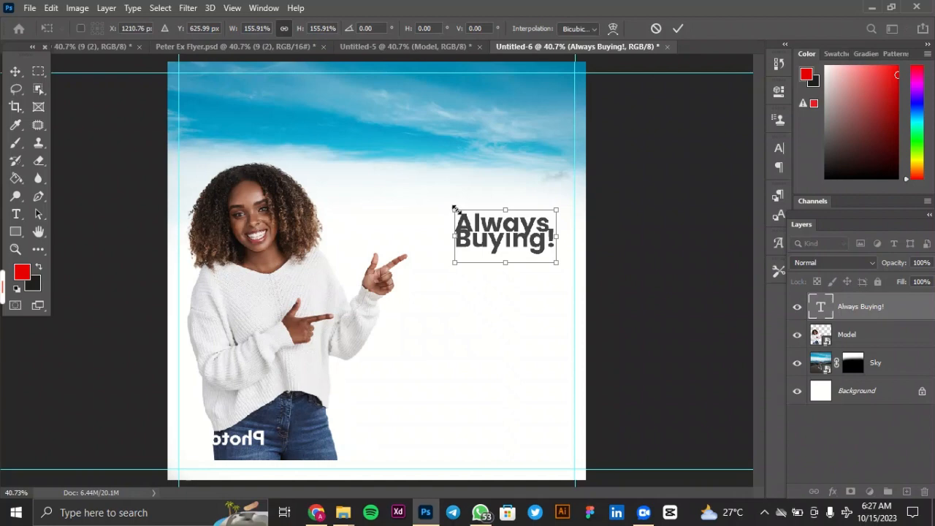
left_click_drag(454, 209, 432, 200)
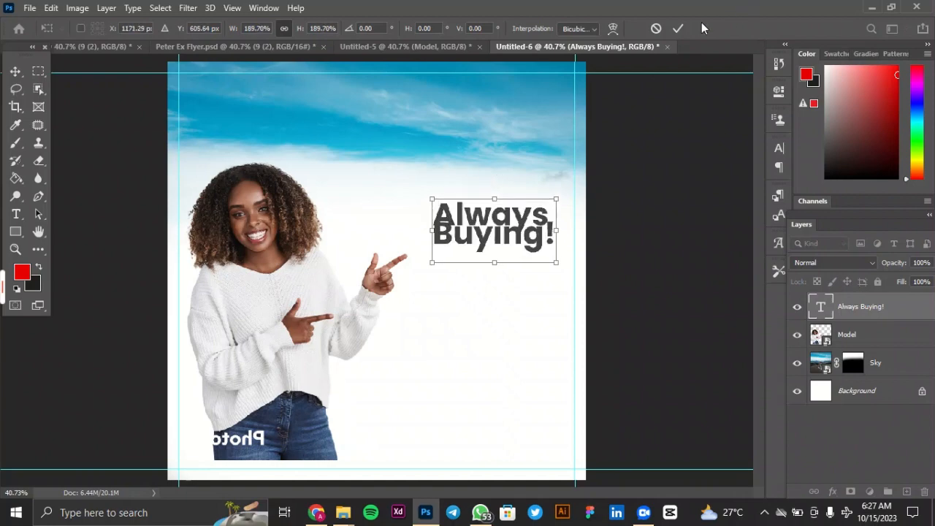
left_click(681, 28)
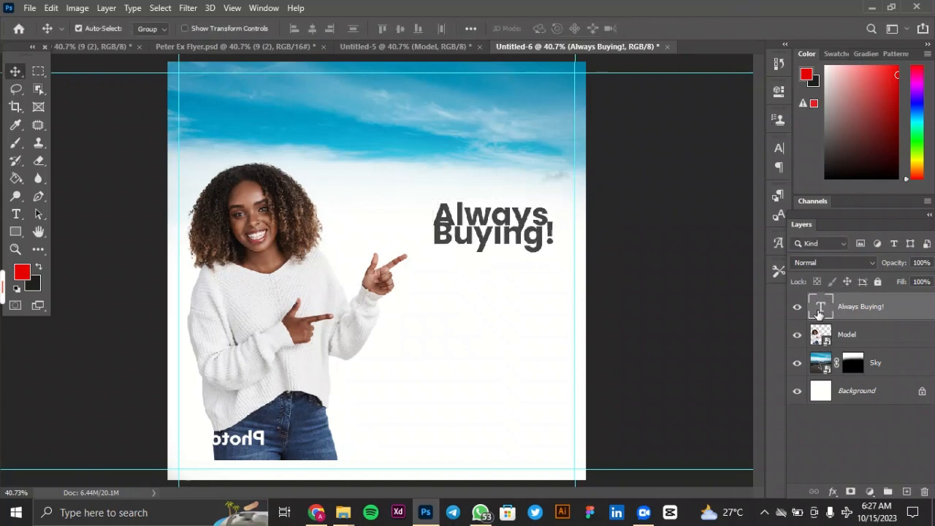
Select all the headline text, open its character properties and set the leading to Auto.
double_click(819, 309)
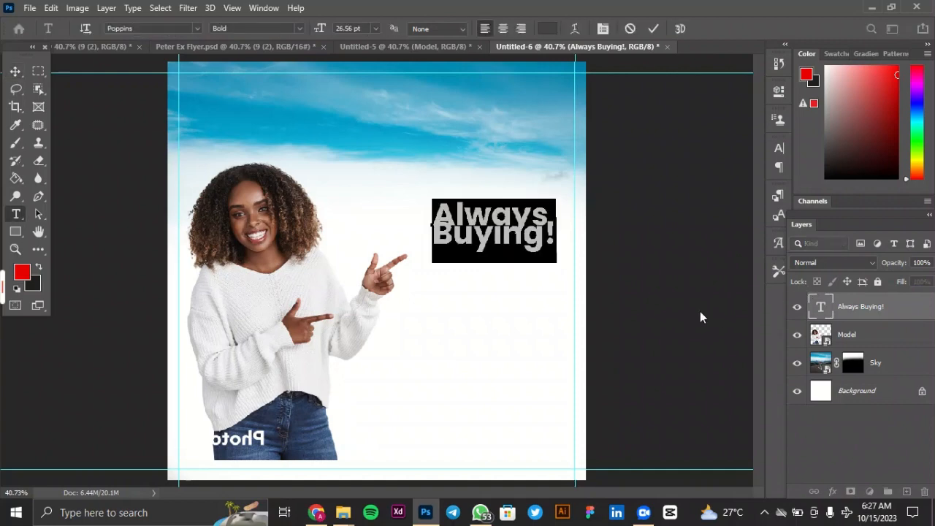
left_click(780, 67)
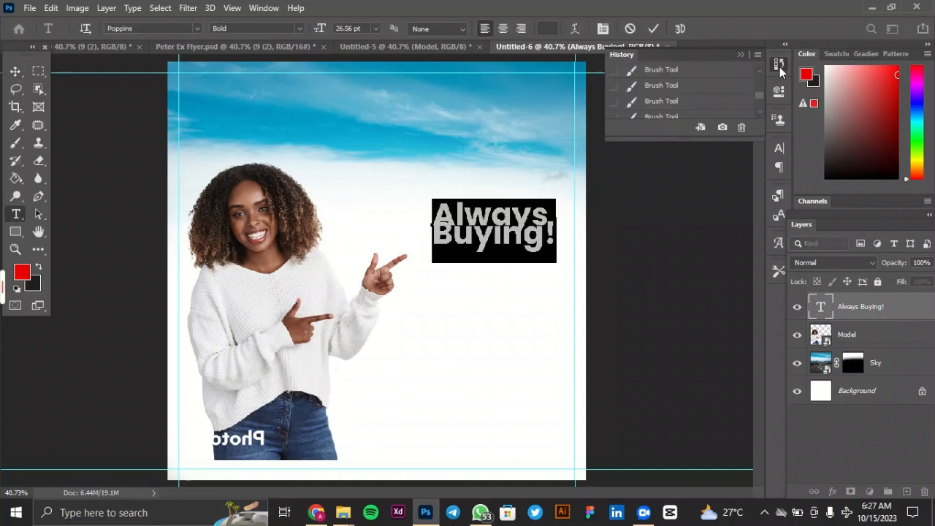
left_click(779, 66)
left_click(774, 99)
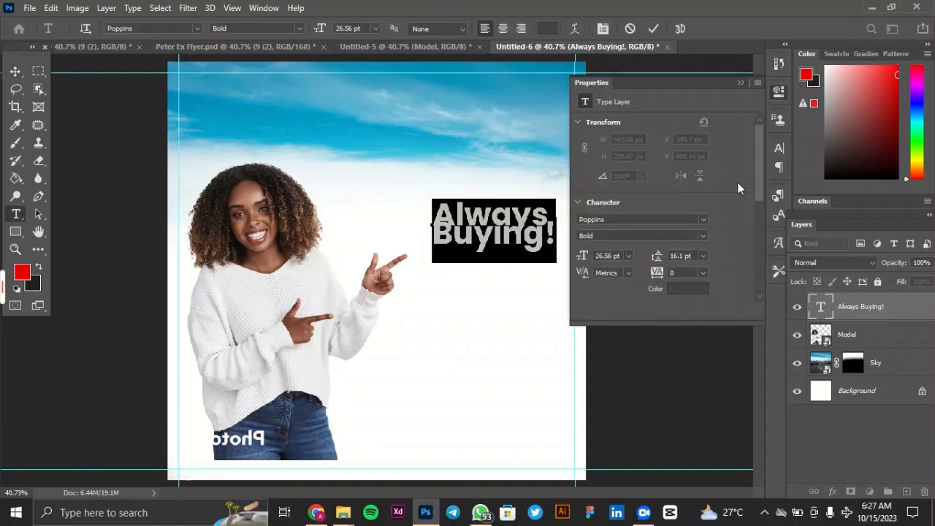
left_click(702, 257)
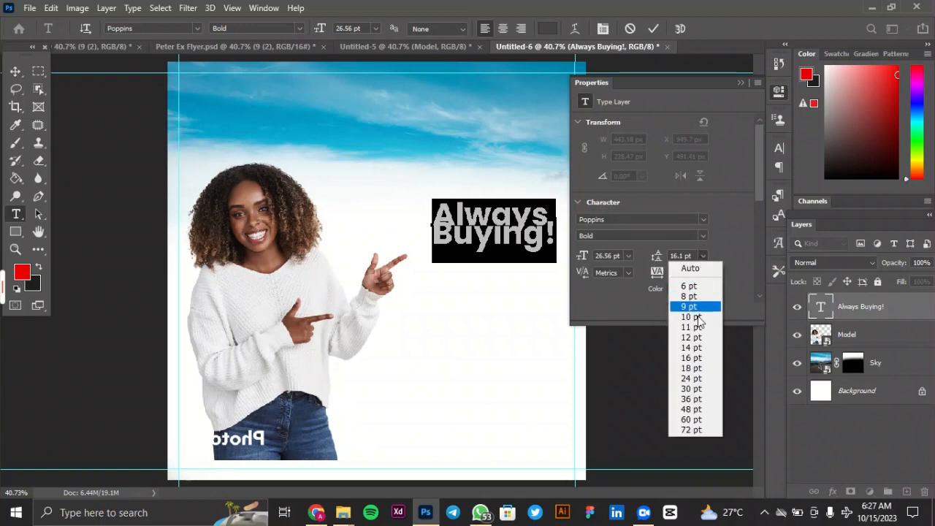
left_click(690, 268)
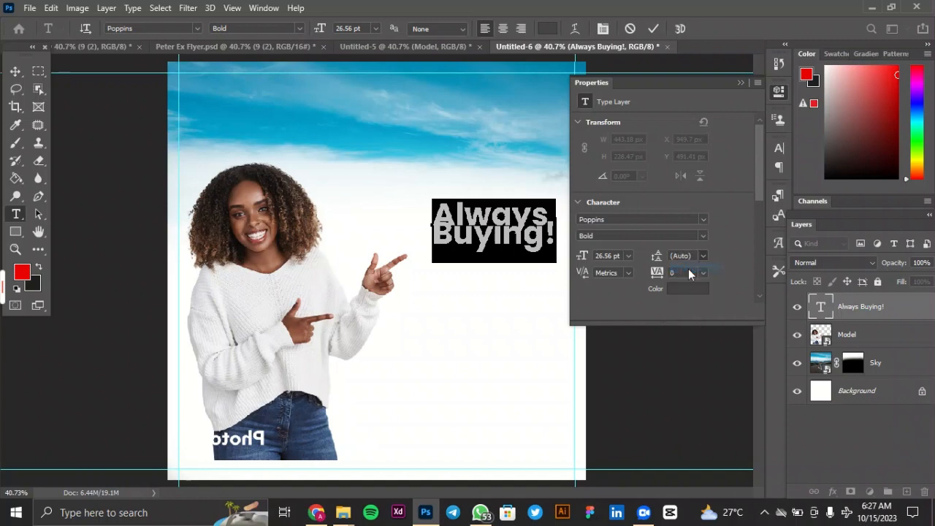
Try leading values of 12, 14, 16 and 18 pt on the headline.
left_click(700, 260)
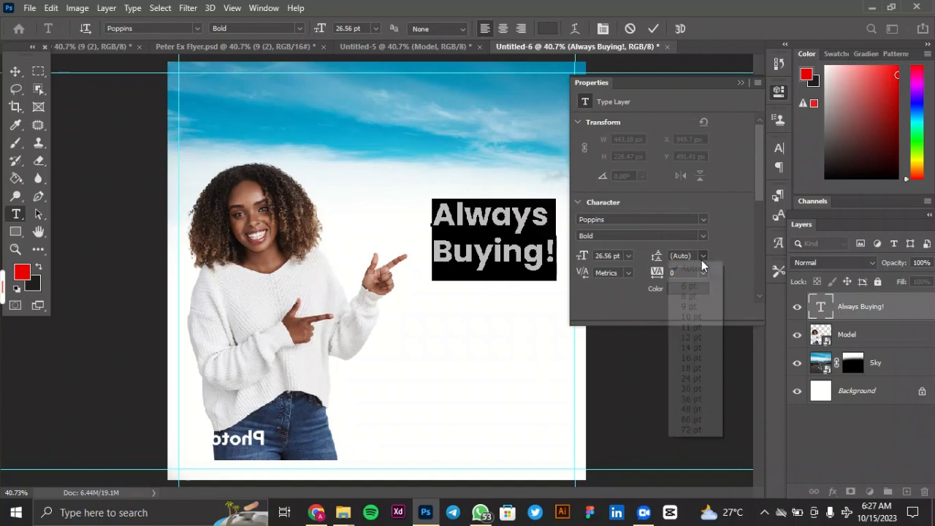
left_click(694, 337)
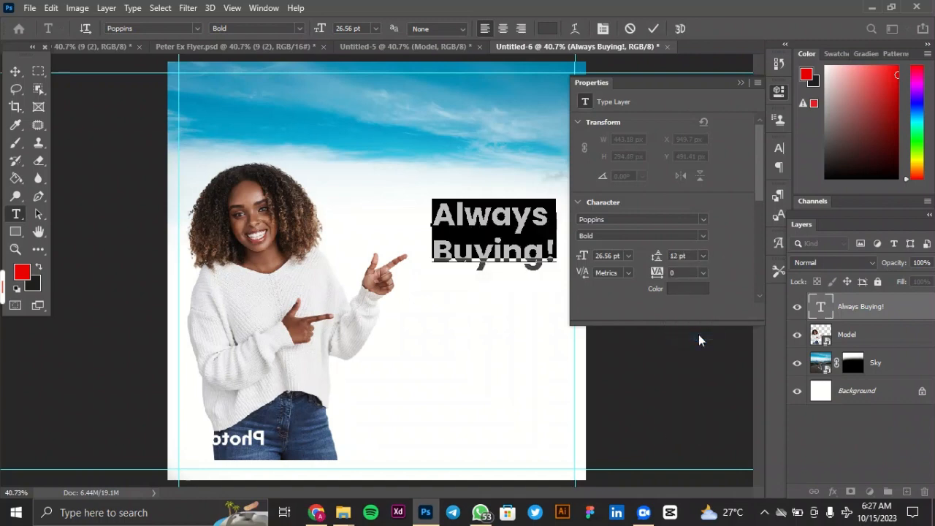
left_click(703, 256)
left_click(697, 348)
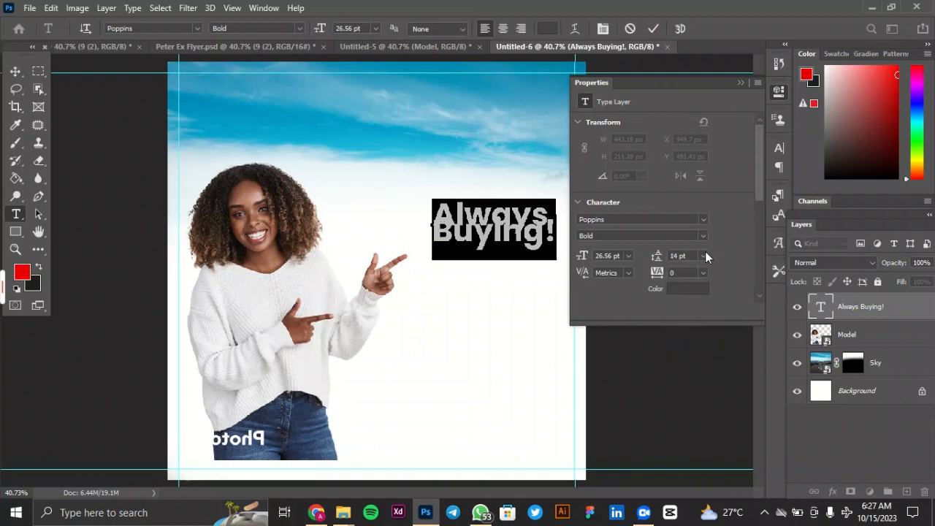
left_click(705, 256)
left_click(703, 359)
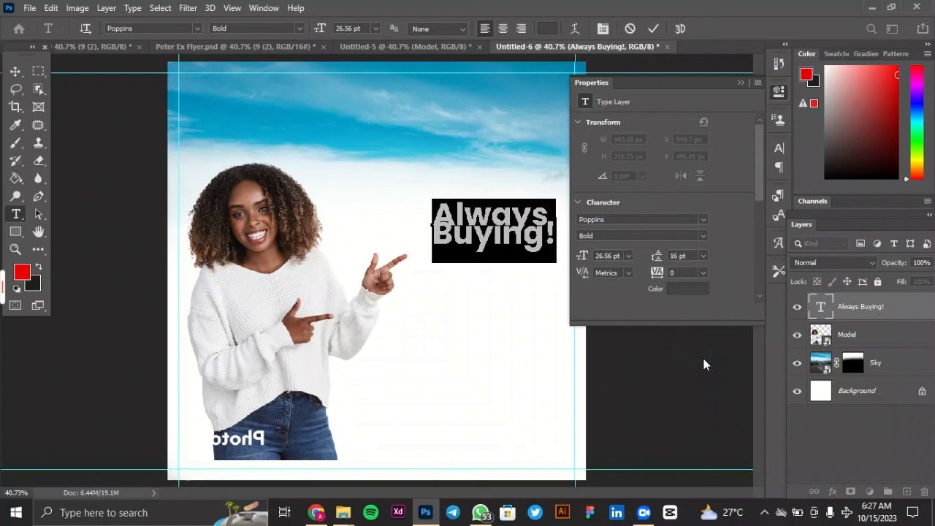
left_click(703, 257)
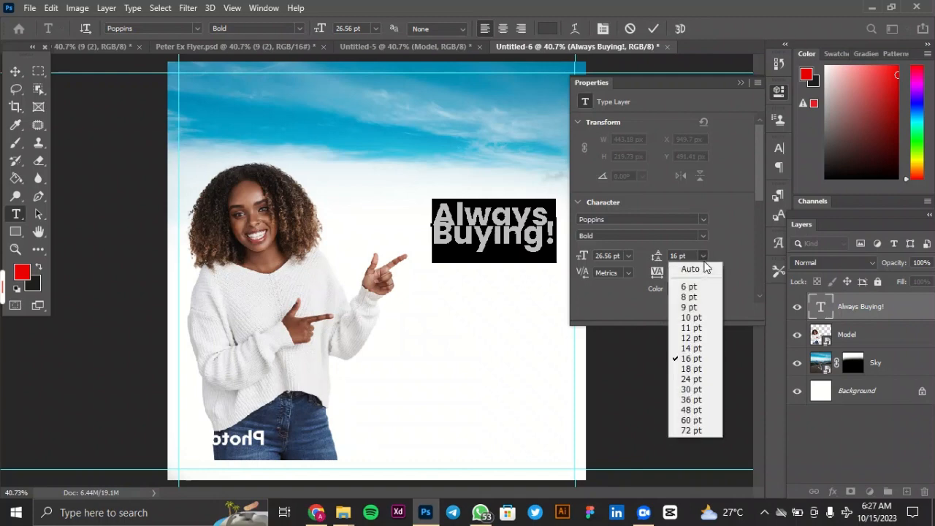
left_click(704, 368)
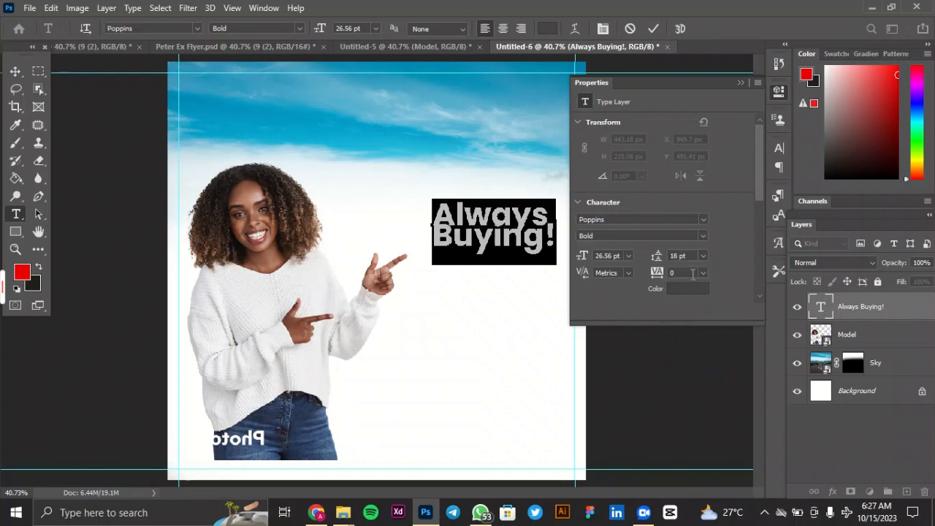
Set the headline's leading to 24 pt and commit the text edit.
left_click(703, 254)
left_click(701, 379)
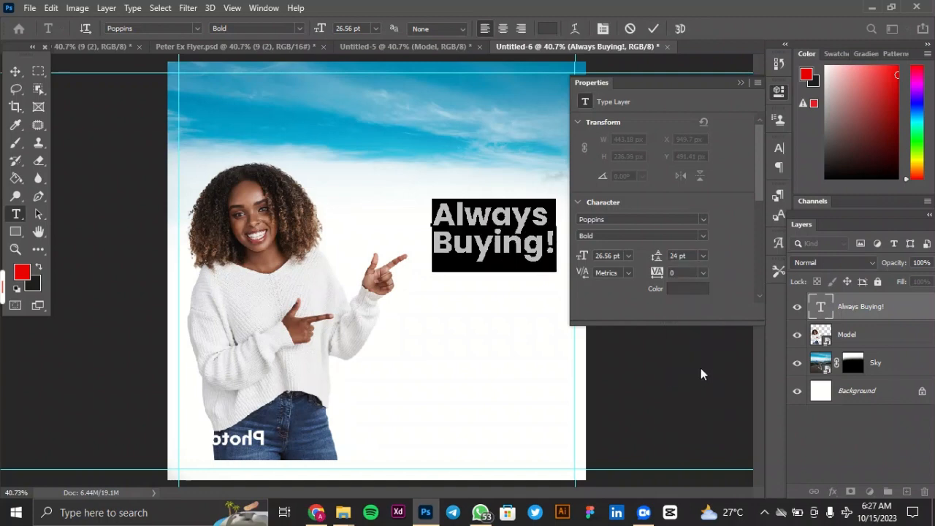
left_click(742, 81)
left_click(659, 29)
key("v")
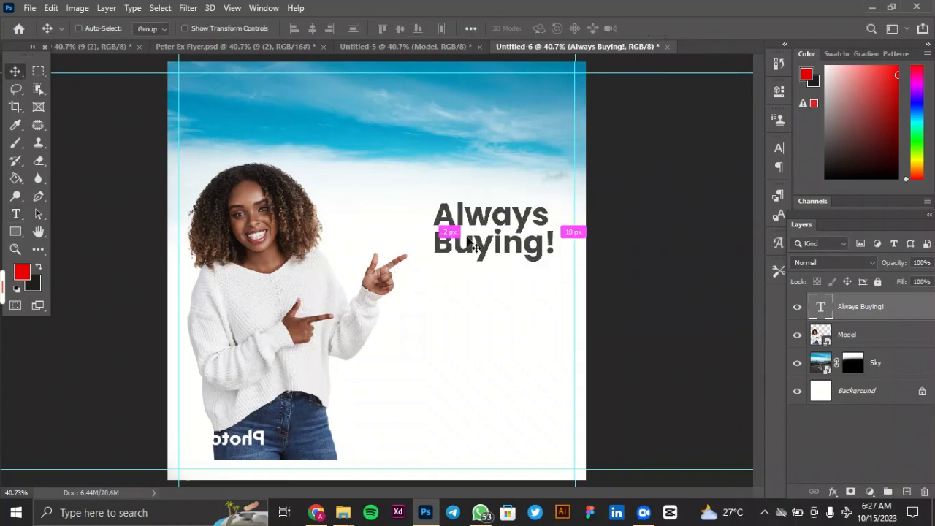
Change the "Always Buying!" headline's font style to Bold Italic and commit the text edit.
key("ctrl+t")
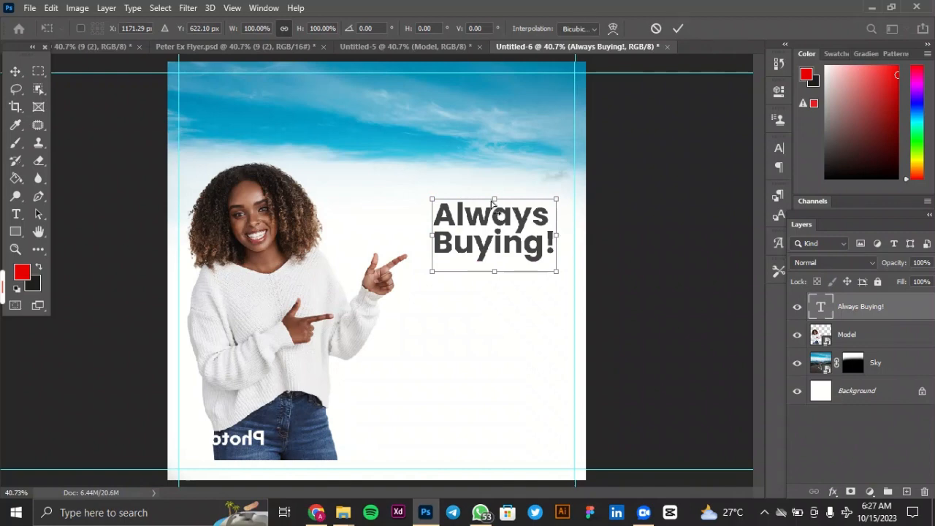
left_click(682, 26)
double_click(822, 307)
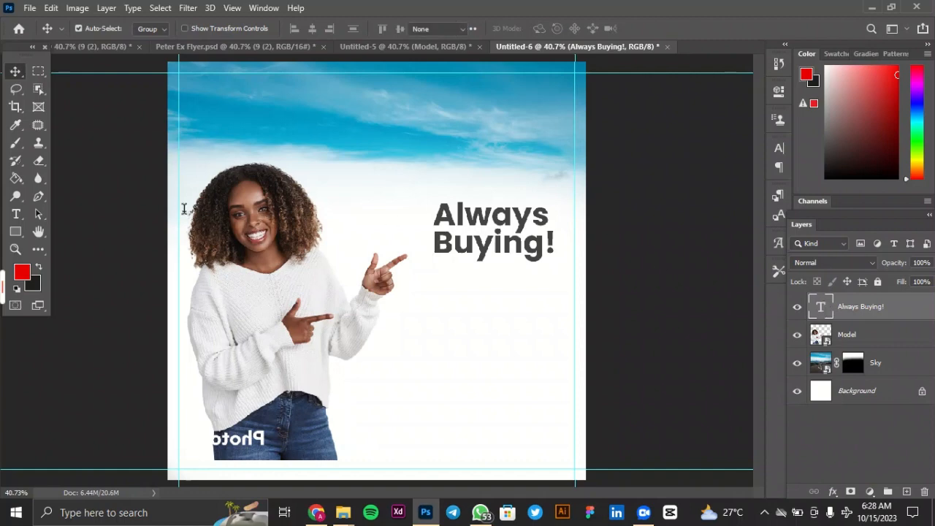
left_click(298, 30)
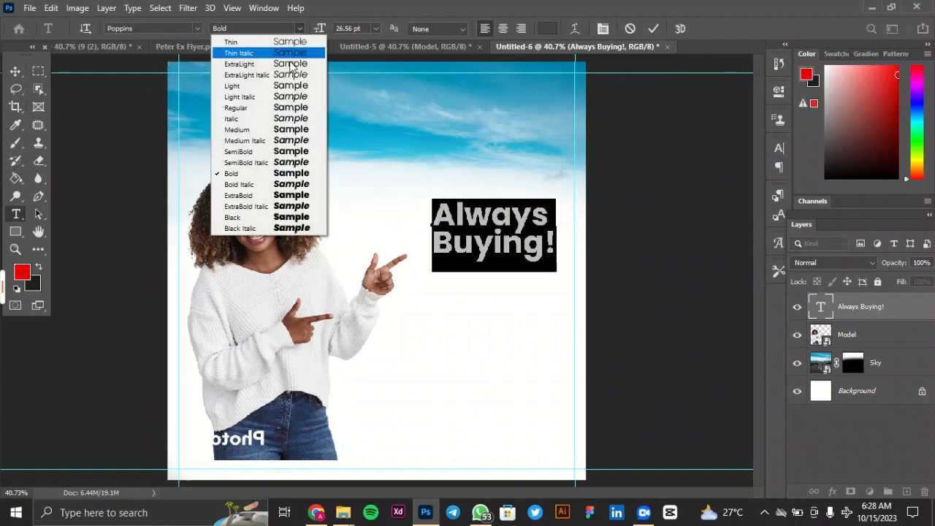
left_click(275, 186)
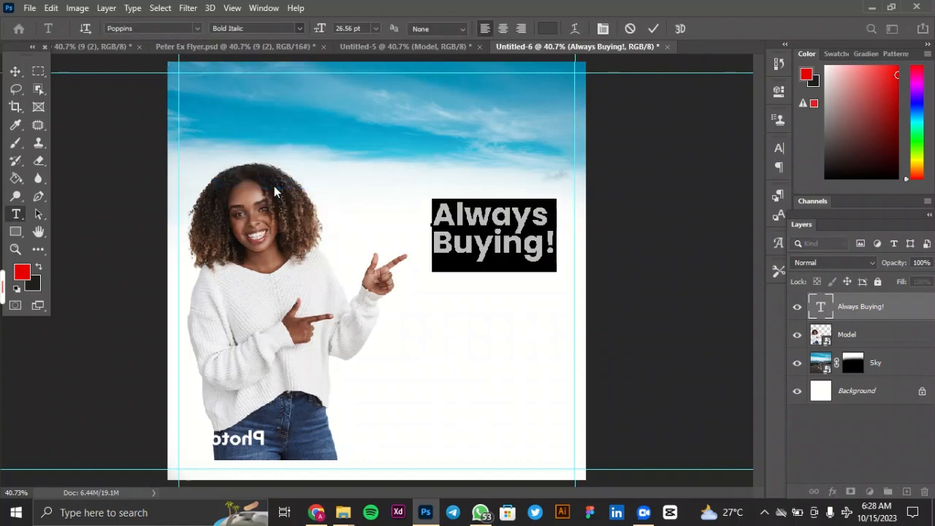
left_click(653, 29)
key("v")
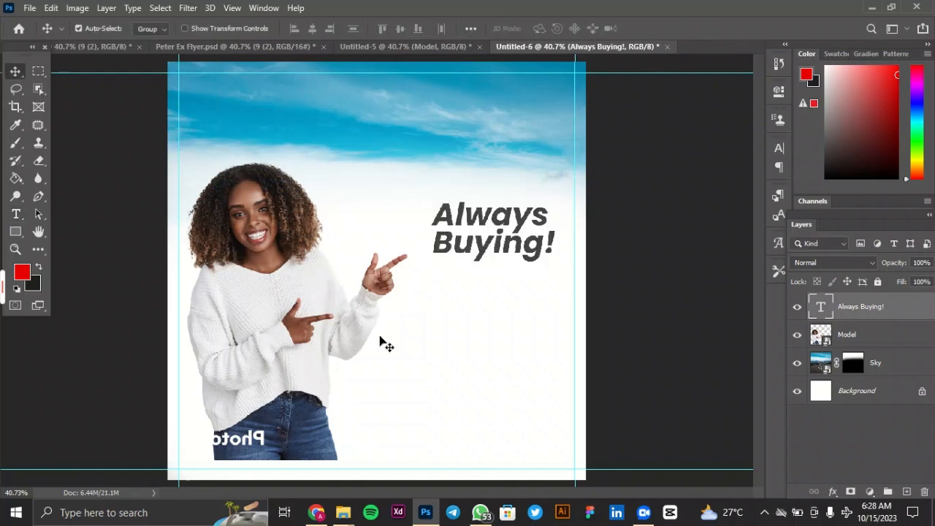
Scale the headline proportionally to about 129.5% and place it higher, against the right margin guide.
key("ctrl+t")
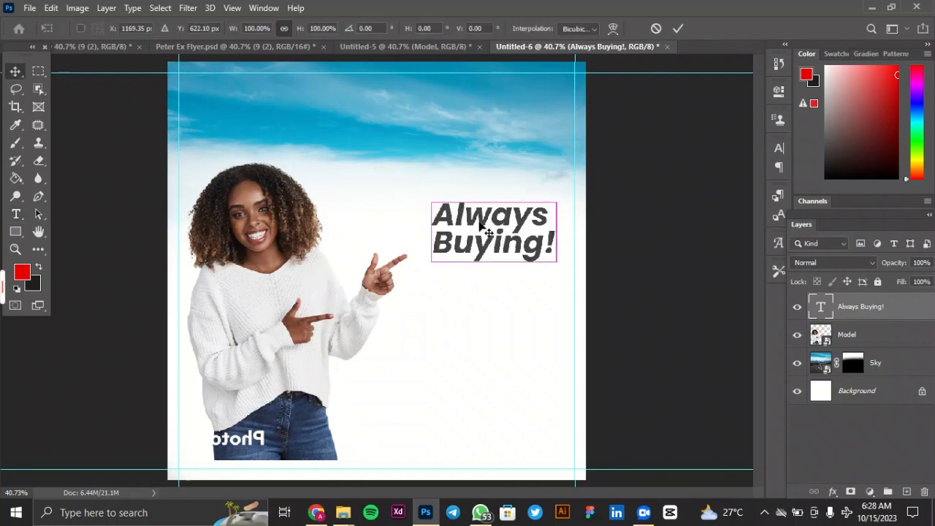
left_click_drag(431, 202, 396, 175)
left_click_drag(500, 217, 515, 205)
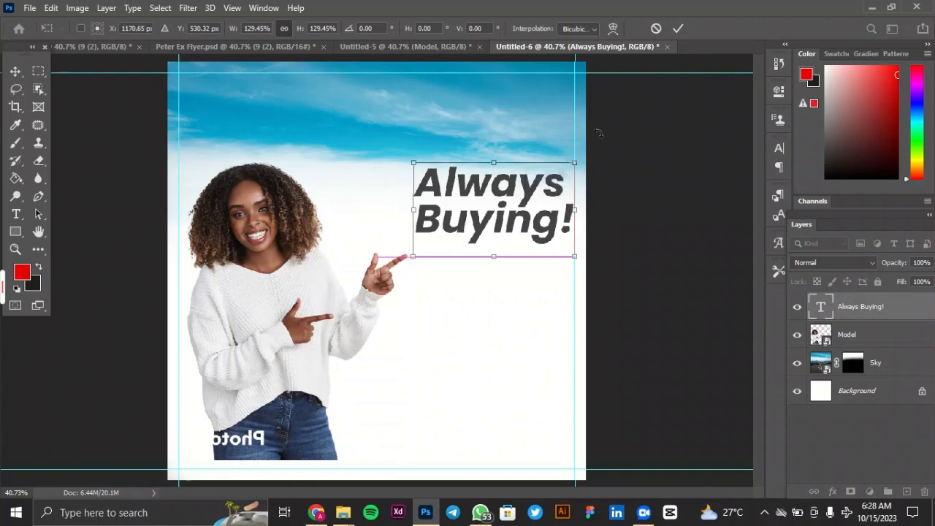
left_click(678, 30)
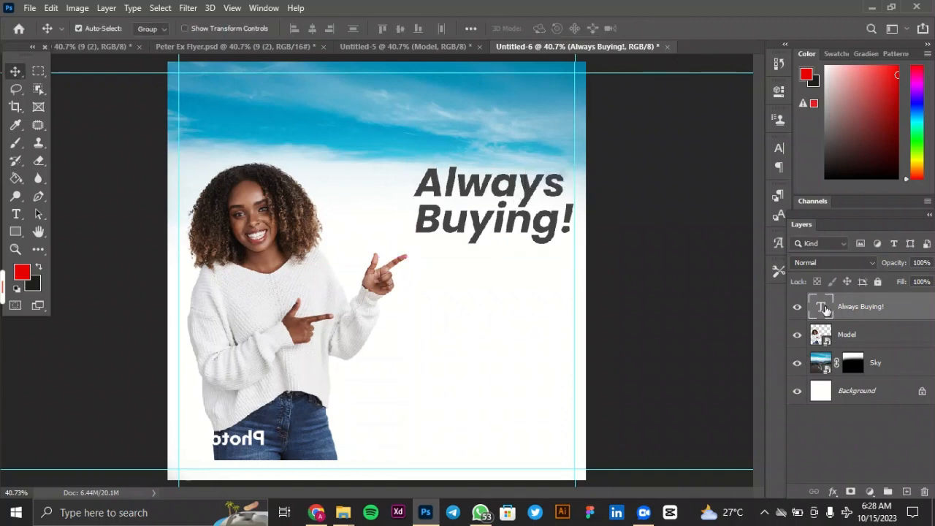
Try the ExtraBold style on the headline, set it to ExtraBold Italic and commit the text edit.
double_click(821, 307)
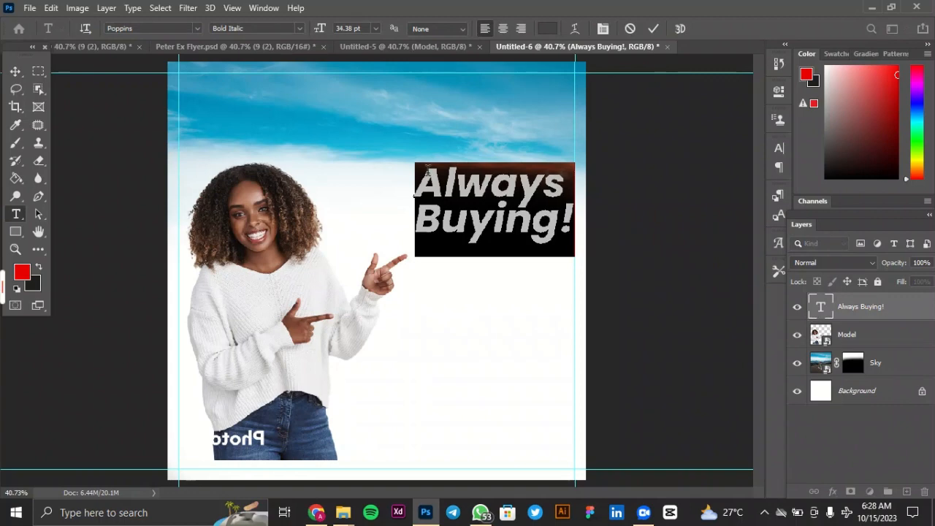
left_click(301, 27)
left_click(258, 195)
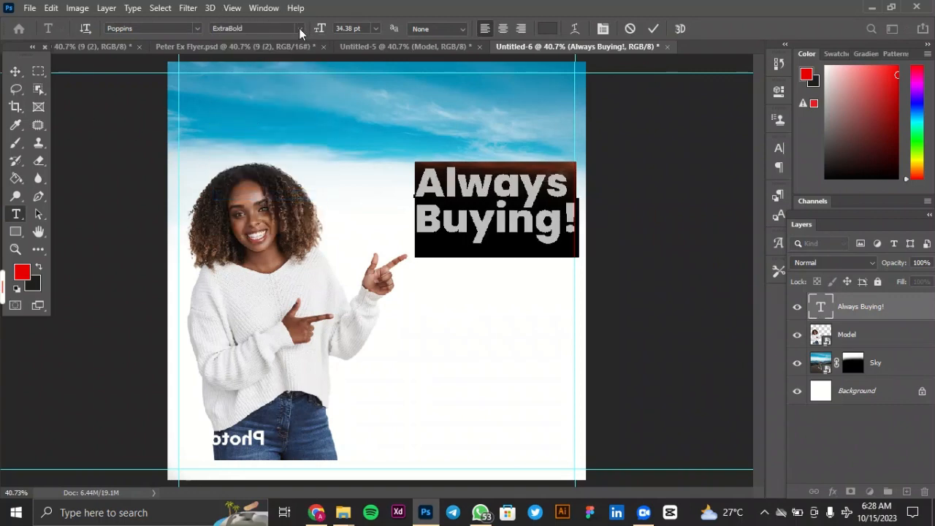
left_click(298, 28)
left_click(258, 207)
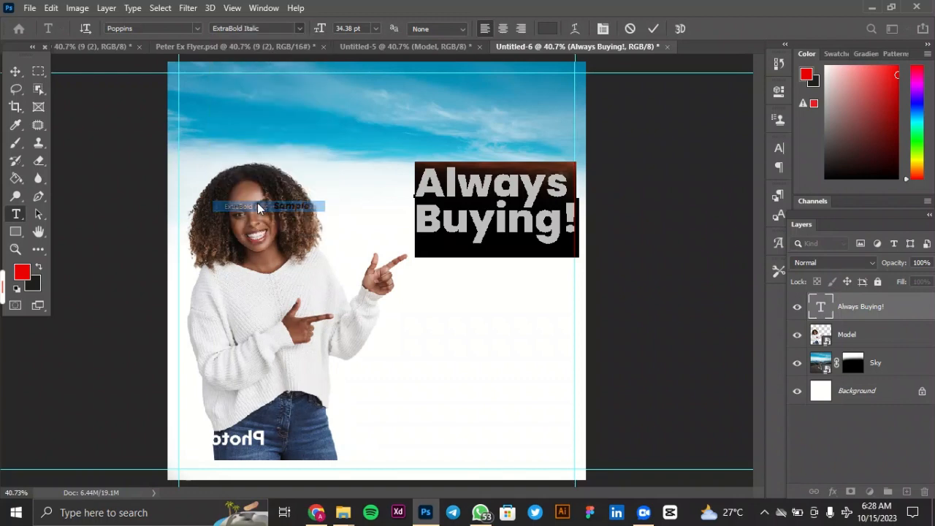
left_click(653, 29)
key("v")
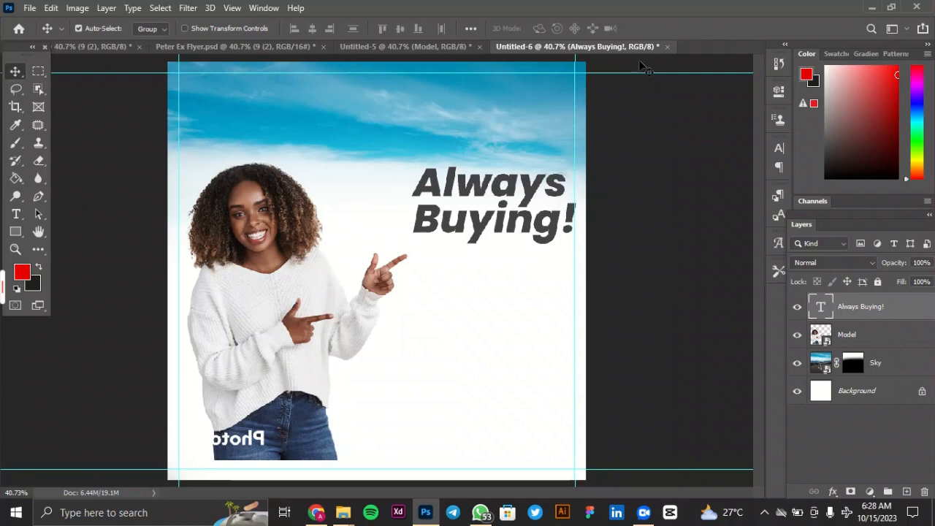
Nudge the headline slightly left to keep it inside the right margin guide.
key("Left")
key("Left")
key("Left")
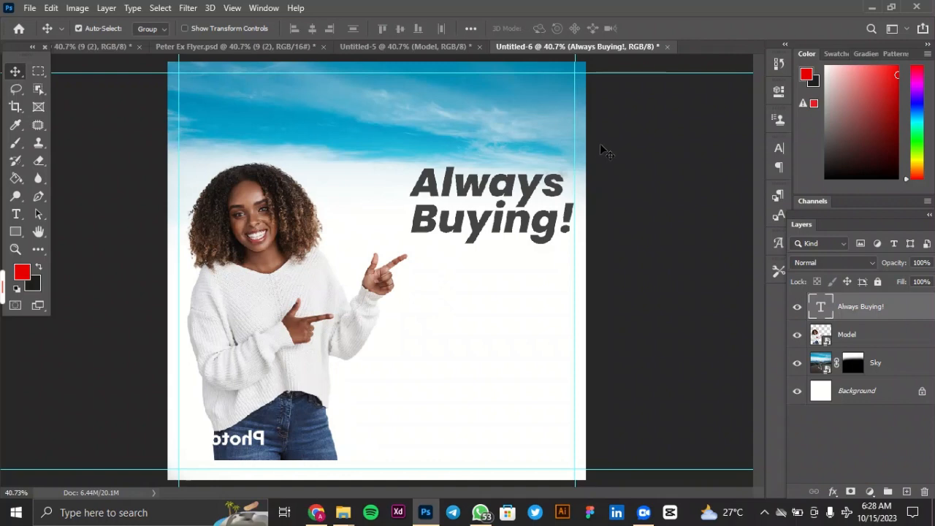
Draw a rectangle about 605 × 80 px directly below the headline, starting near the model's pointing finger.
left_click(15, 231)
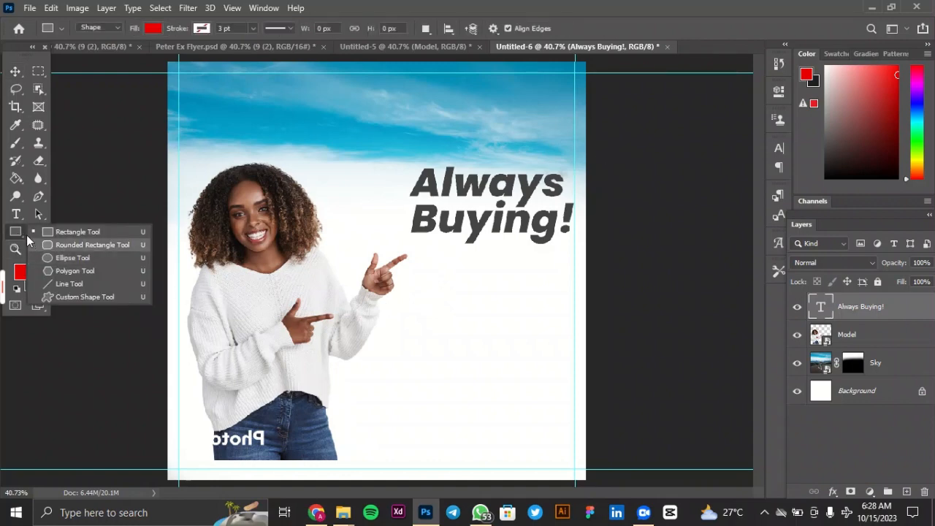
left_click(59, 232)
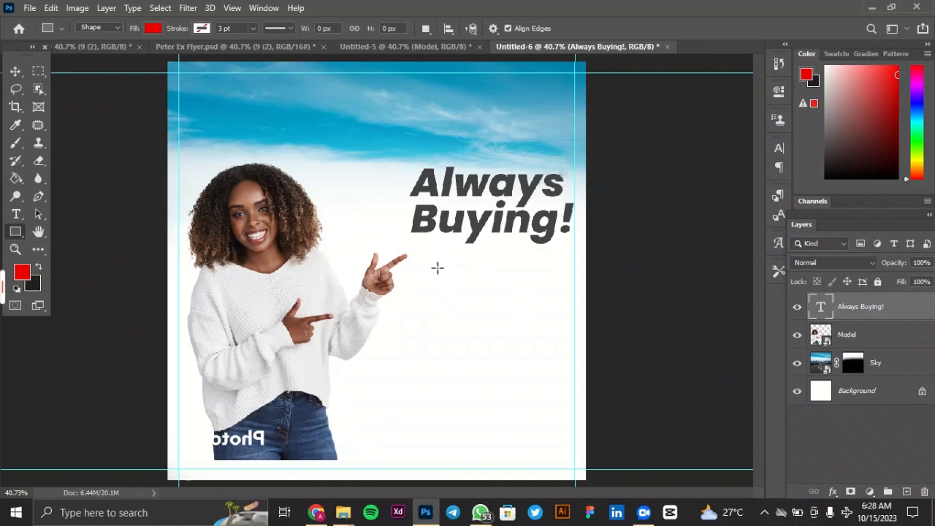
left_click_drag(400, 253, 566, 272)
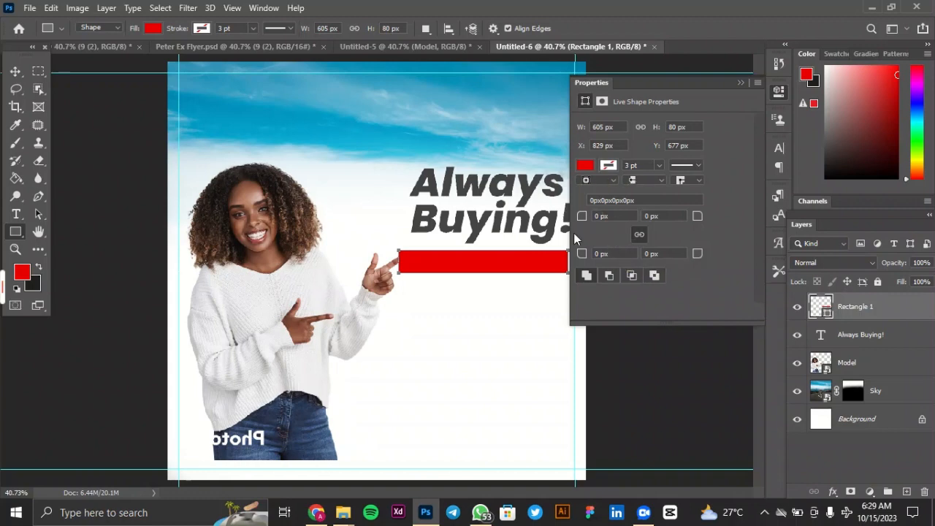
Sample the sky for the rectangle's fill colour and apply the blue #2e97bc.
left_click(585, 165)
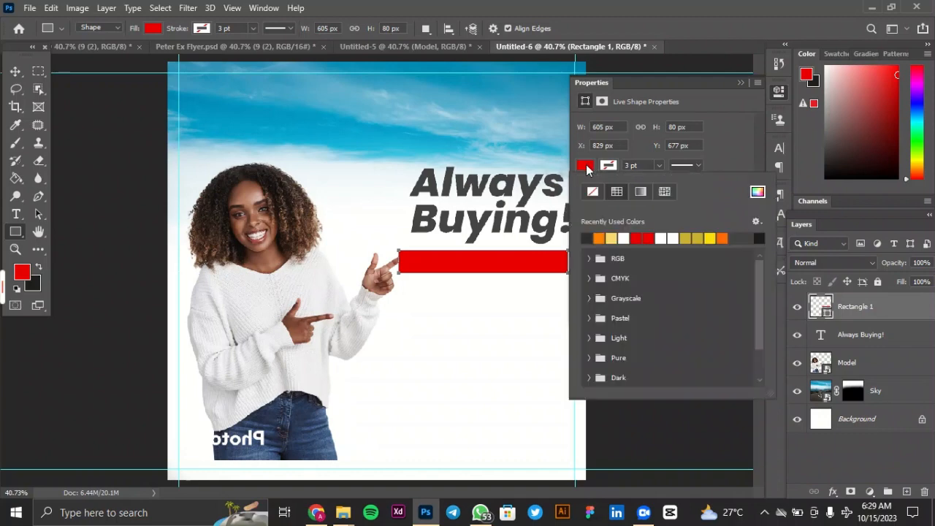
left_click(757, 192)
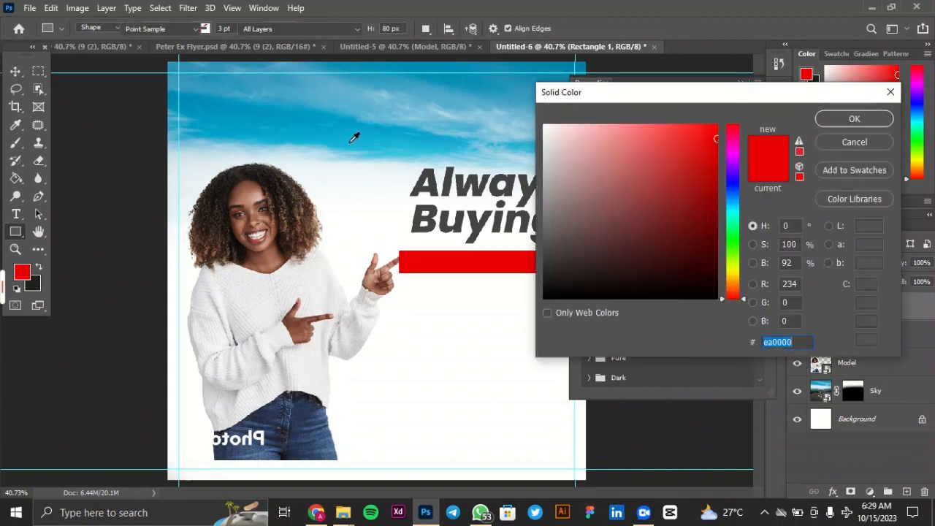
left_click(349, 135)
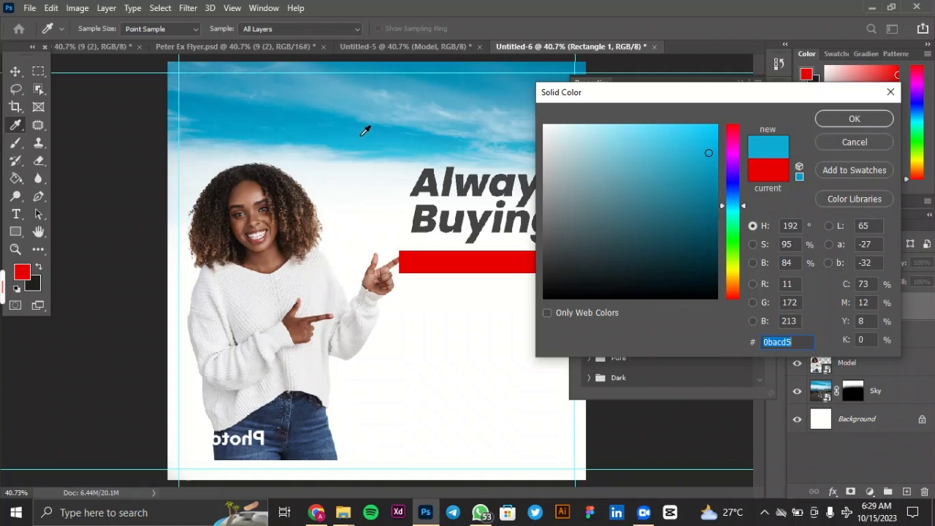
left_click(390, 145)
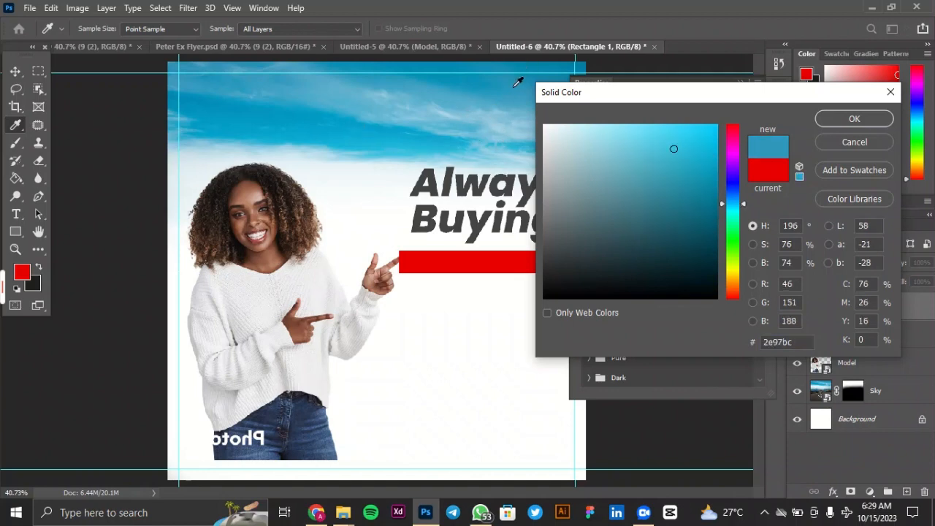
left_click(853, 118)
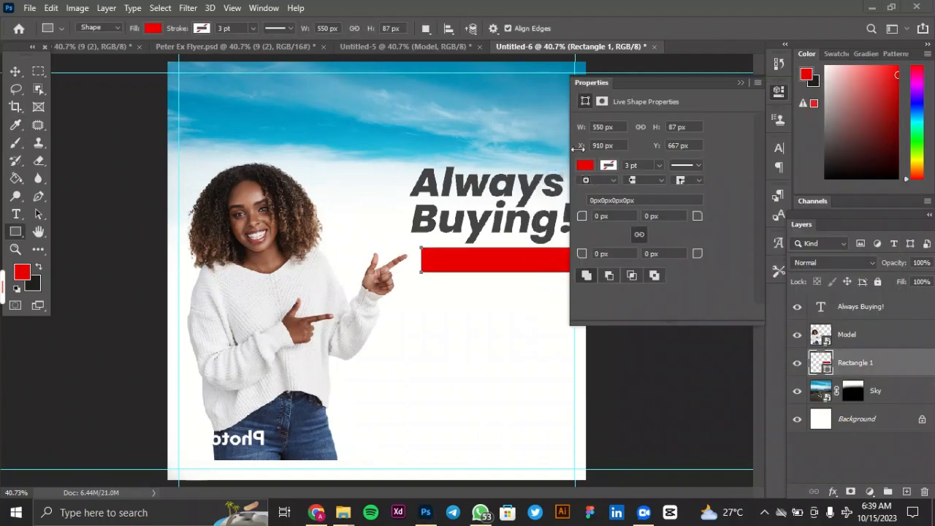
Round all corners of the rectangle to 10 px and fill it with the blue #2c9abd sampled from the sky.
left_click(600, 217)
key("Return")
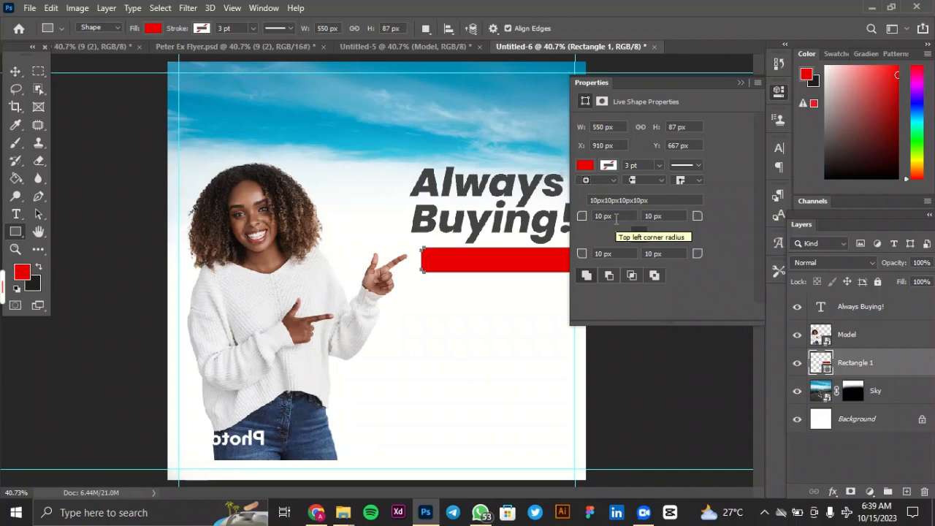
left_click(585, 166)
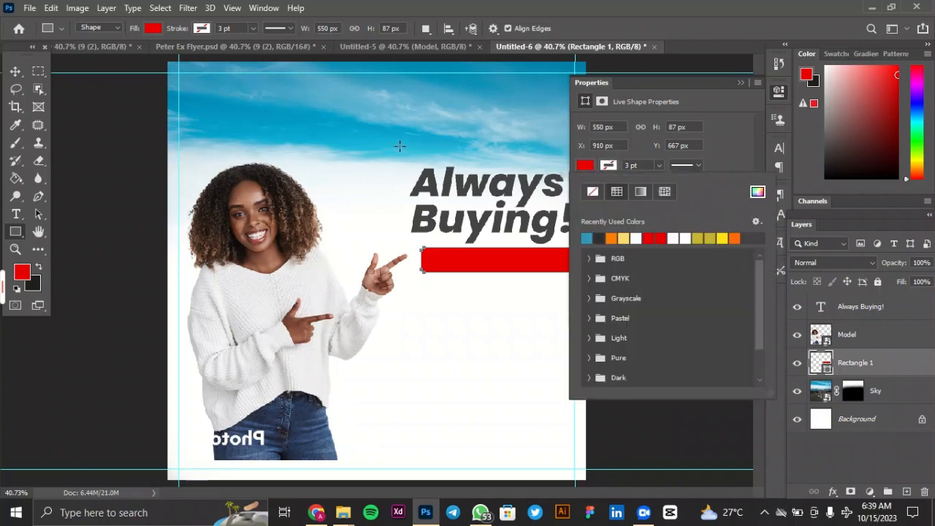
left_click(757, 192)
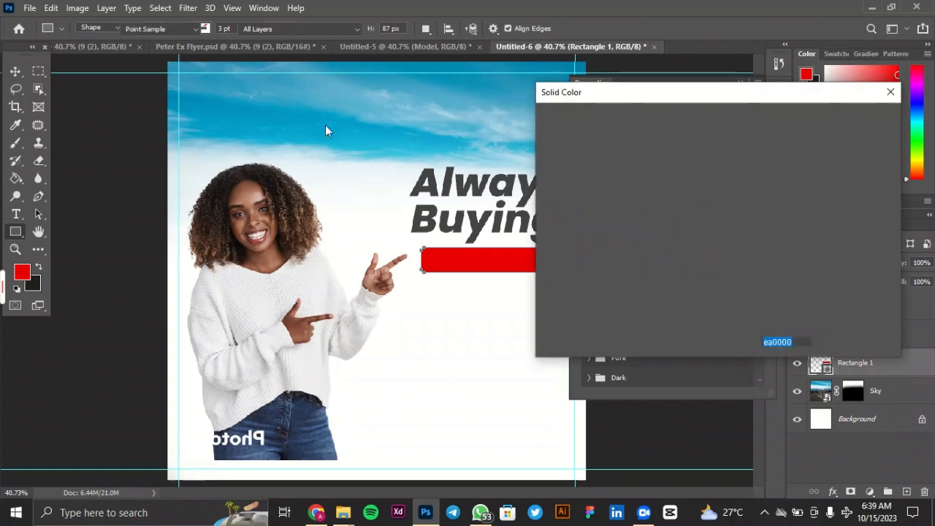
left_click_drag(362, 129, 395, 132)
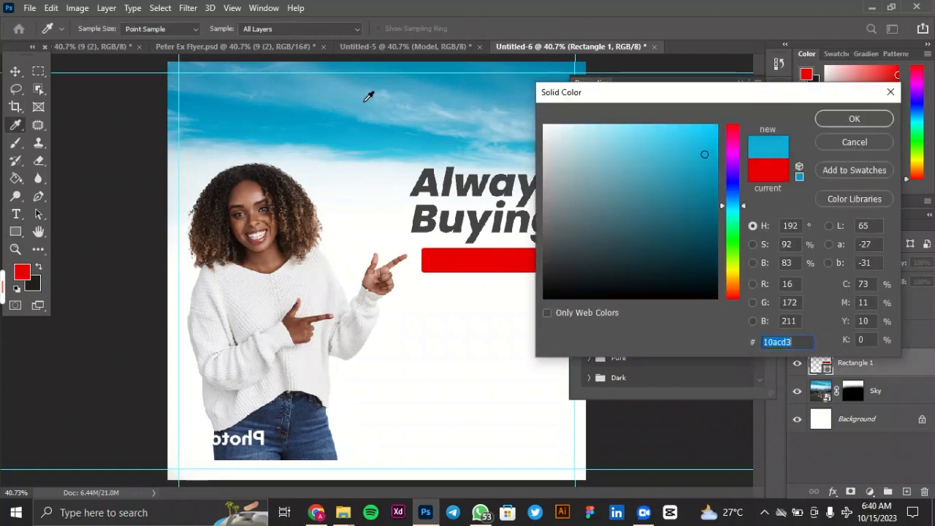
left_click(395, 76)
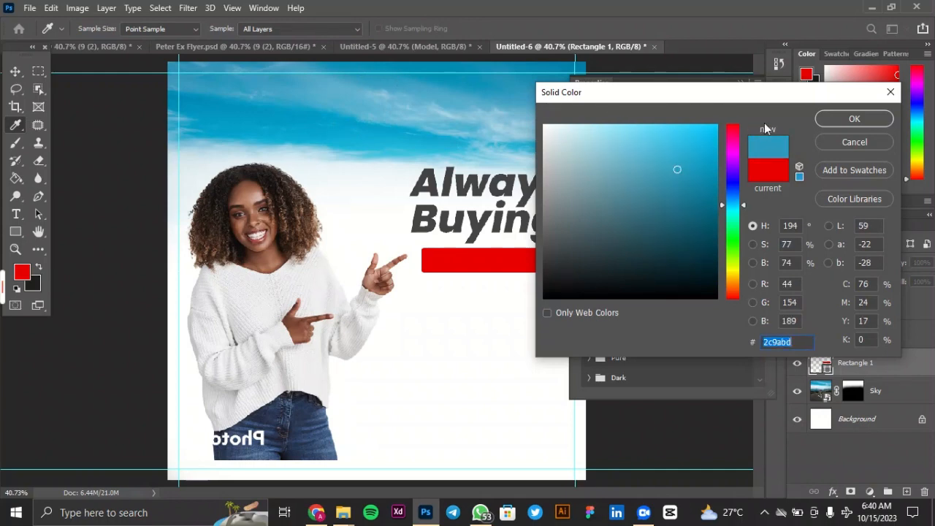
left_click(833, 120)
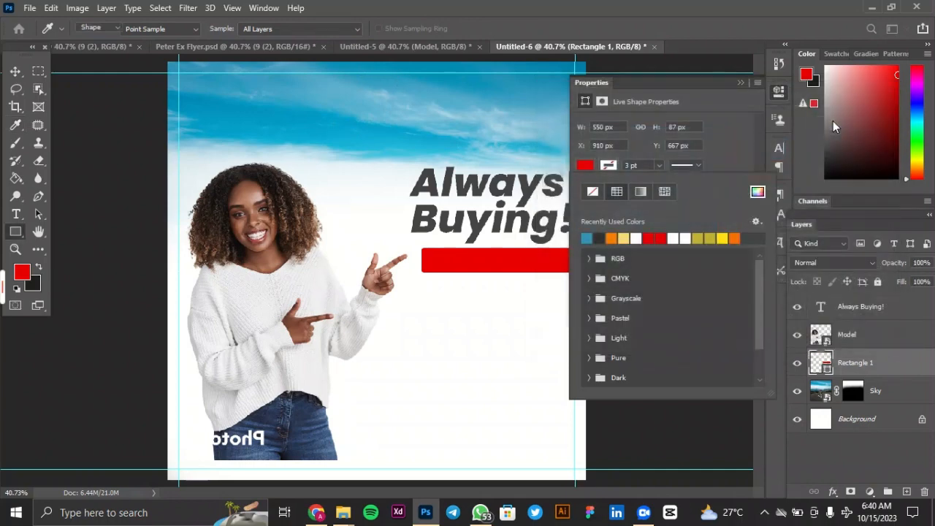
left_click(742, 82)
left_click(741, 81)
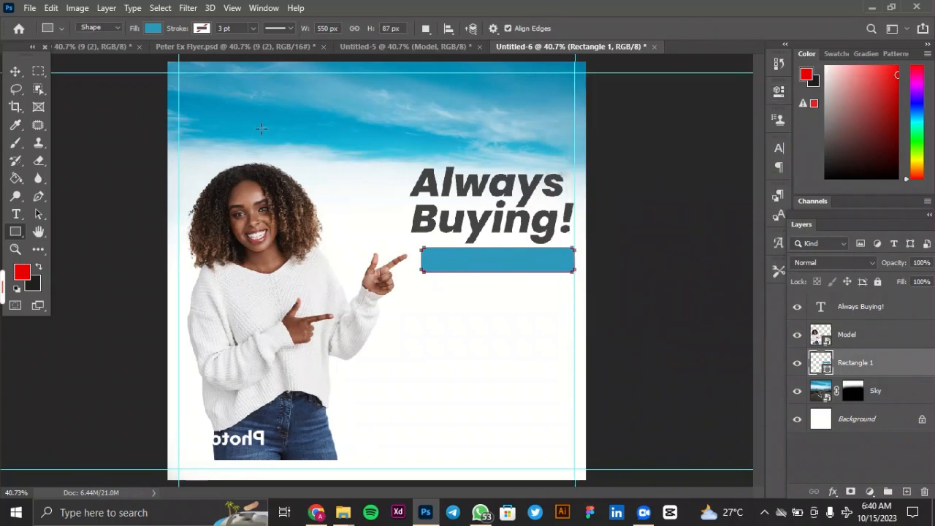
Stretch the rectangle's width leftward to about 113%, so that it reaches the model's pointing fingertip.
left_click(15, 70)
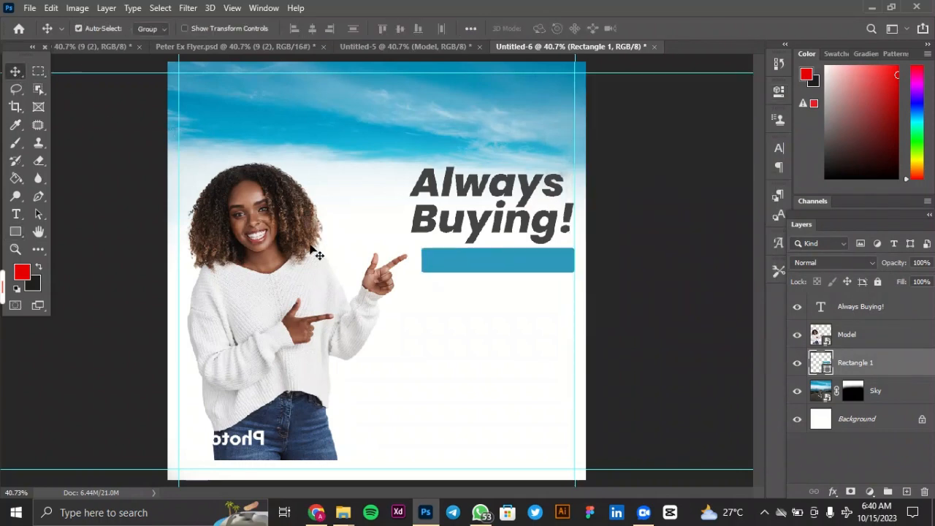
key("ctrl")
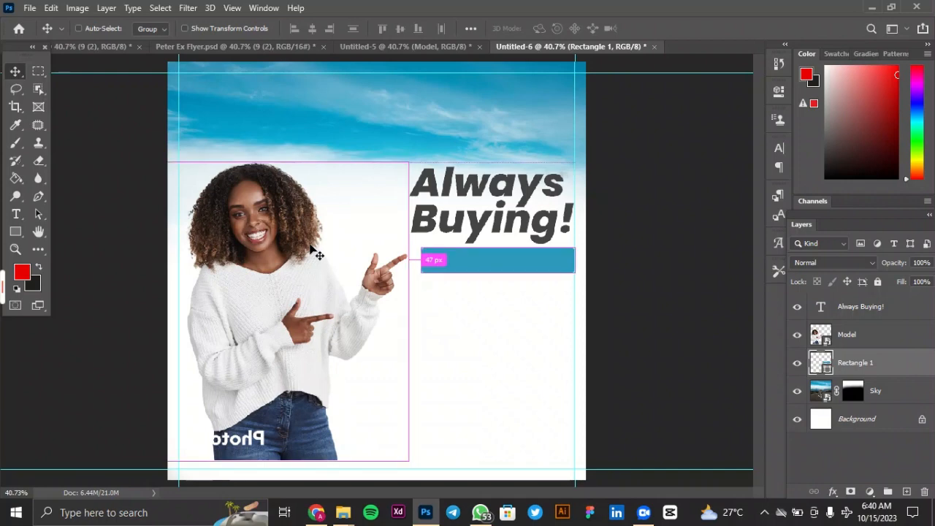
key("ctrl+t")
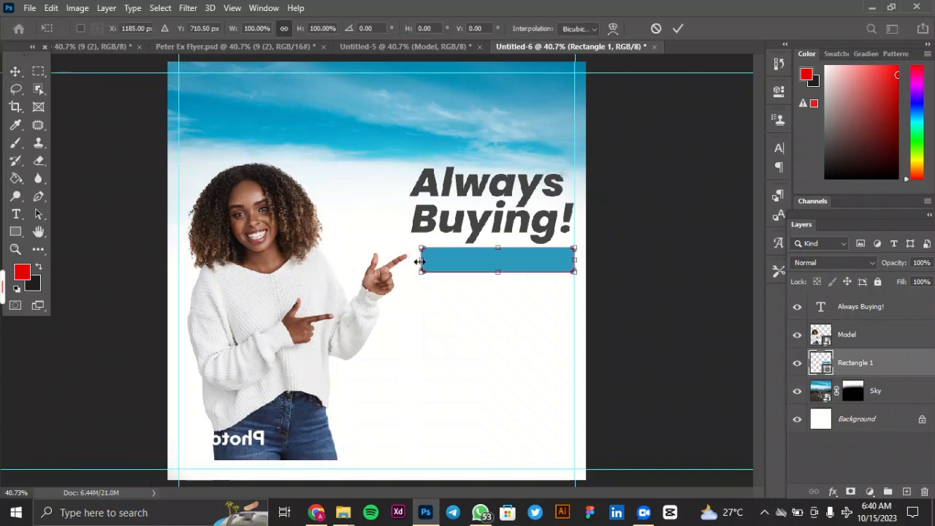
left_click_drag(420, 261, 402, 259)
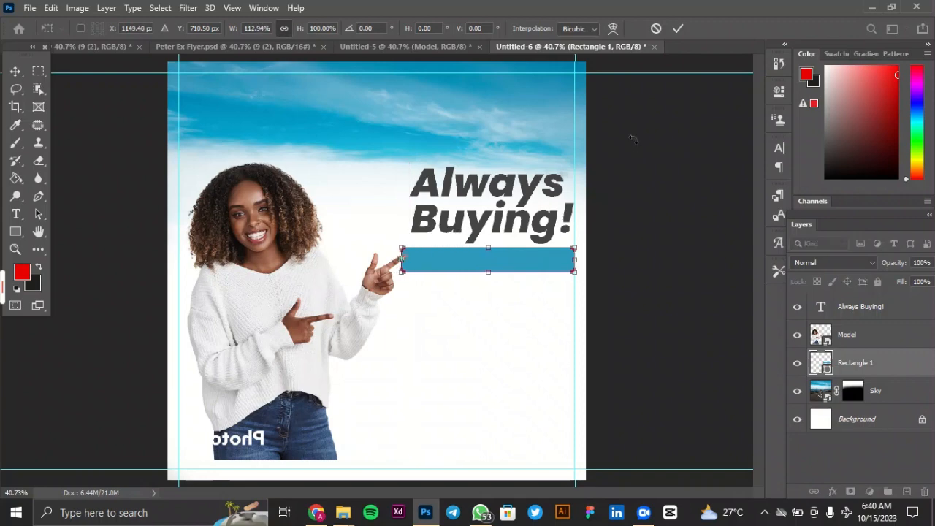
left_click(677, 29)
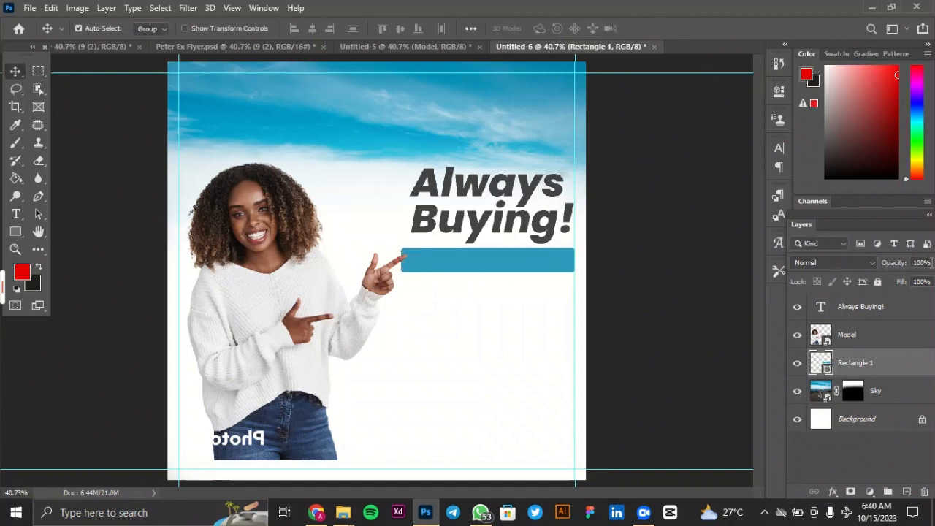
Set the rectangle layer's opacity to 90%.
left_click(922, 263)
type("90")
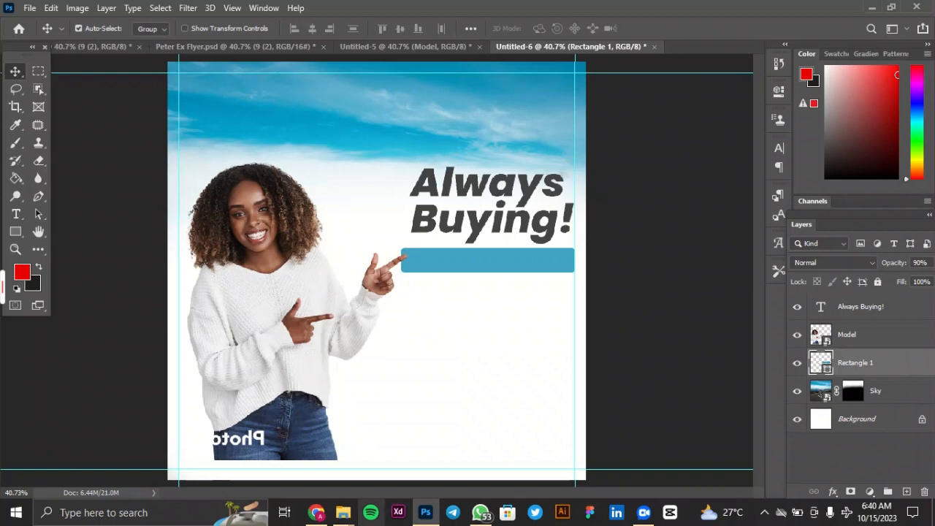
mouse_move(2, 292)
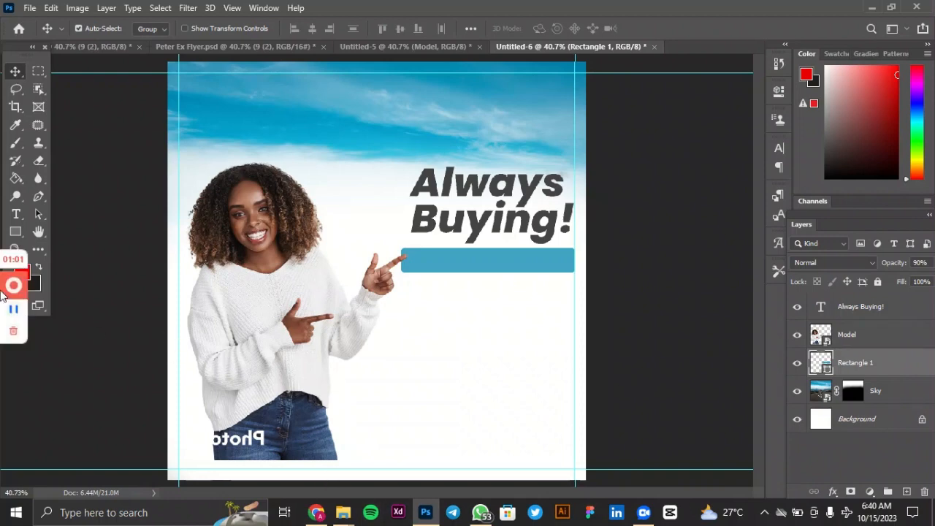
Add a new layer above the rectangle and place the text "Crytocurrencies" on it in the blank area below the blue bar.
left_click(17, 215)
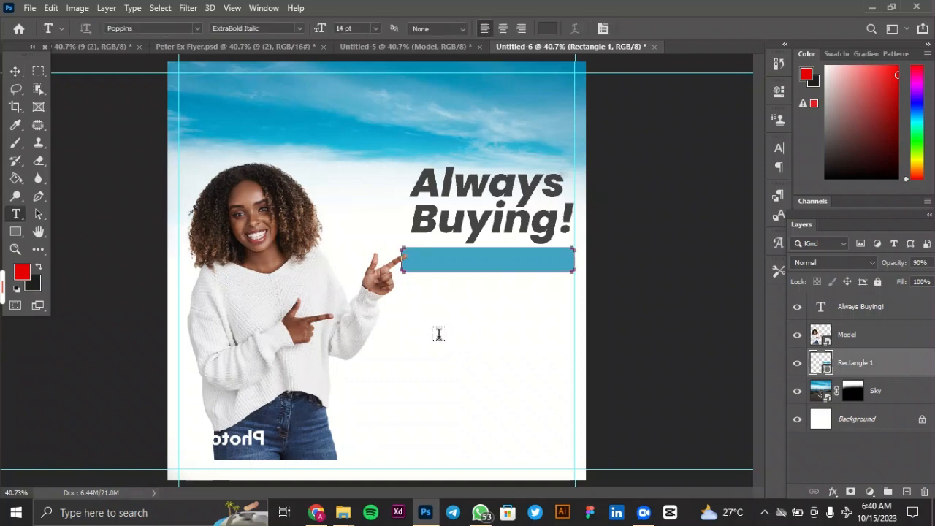
left_click(15, 71)
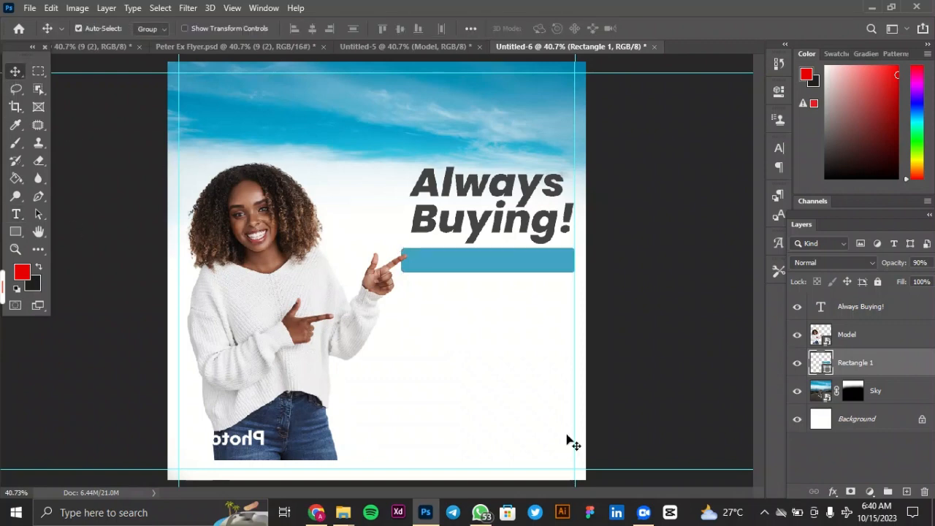
left_click(906, 491)
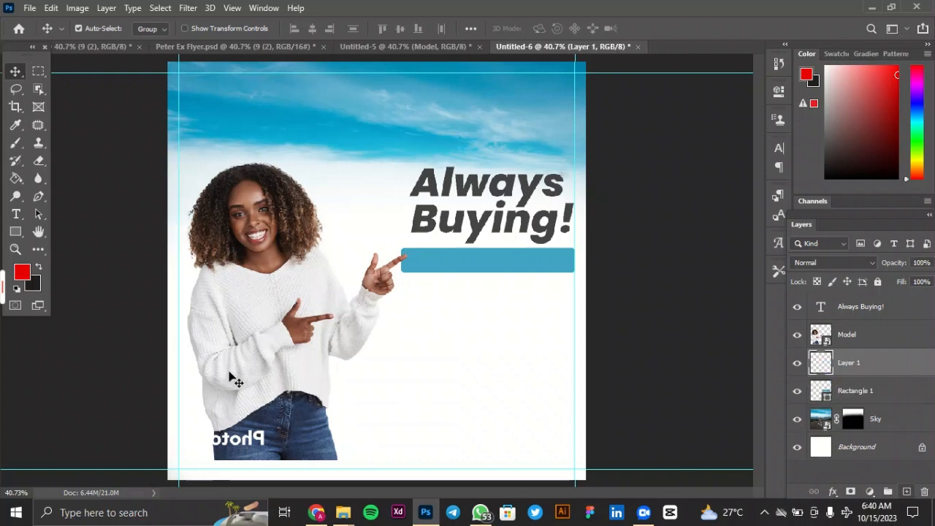
left_click(15, 218)
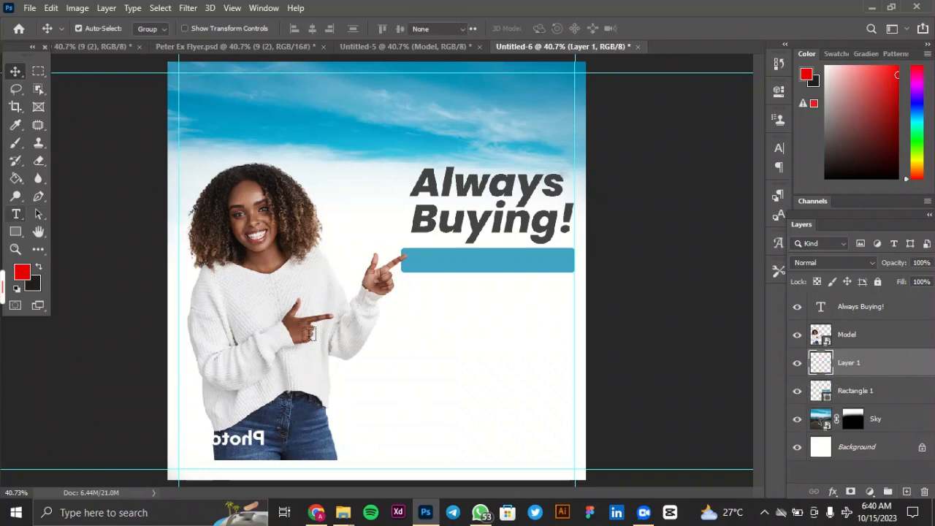
left_click(409, 325)
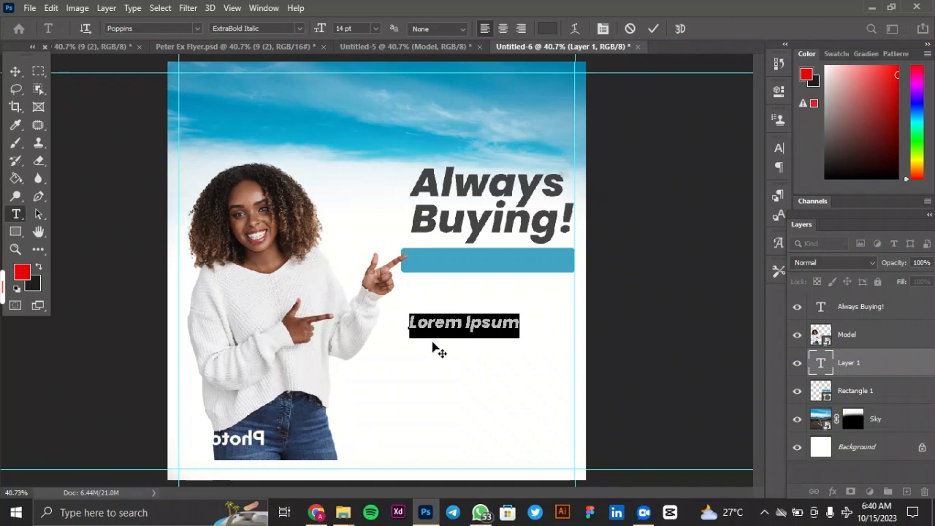
type("C")
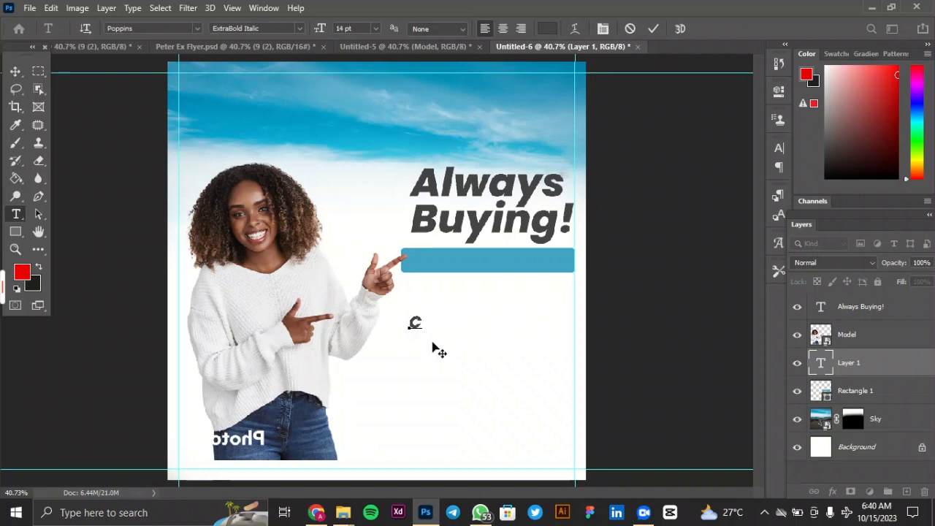
type("rytocu")
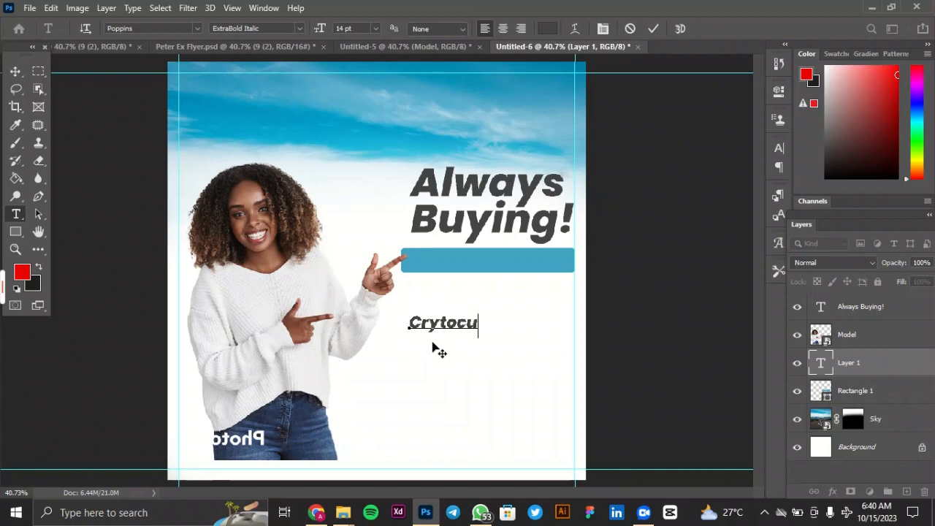
type("rrencies")
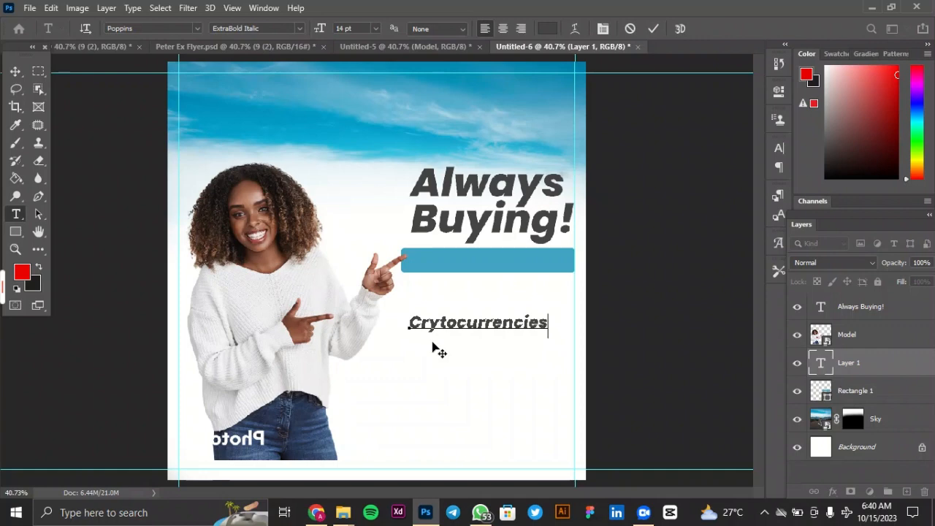
left_click(654, 32)
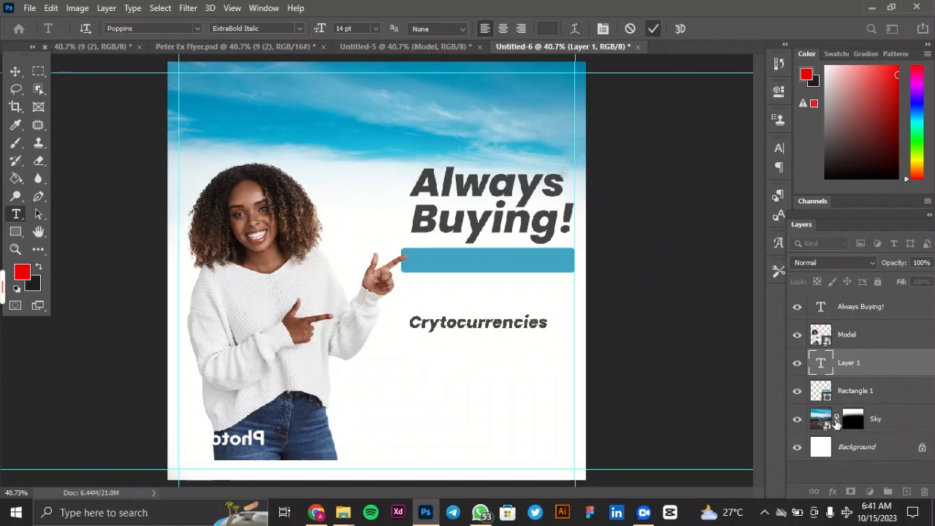
Set the font style of the "Crytocurrencies" text to SemiBold.
double_click(821, 365)
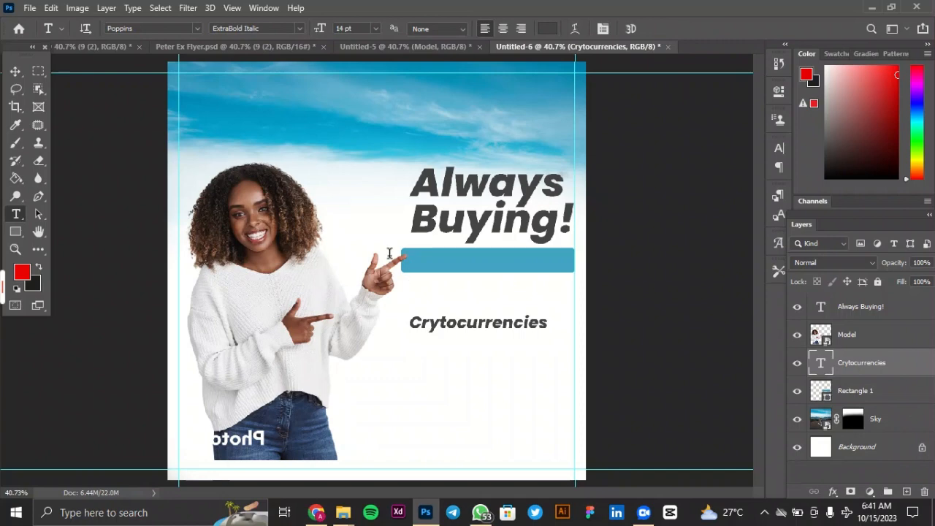
left_click(299, 29)
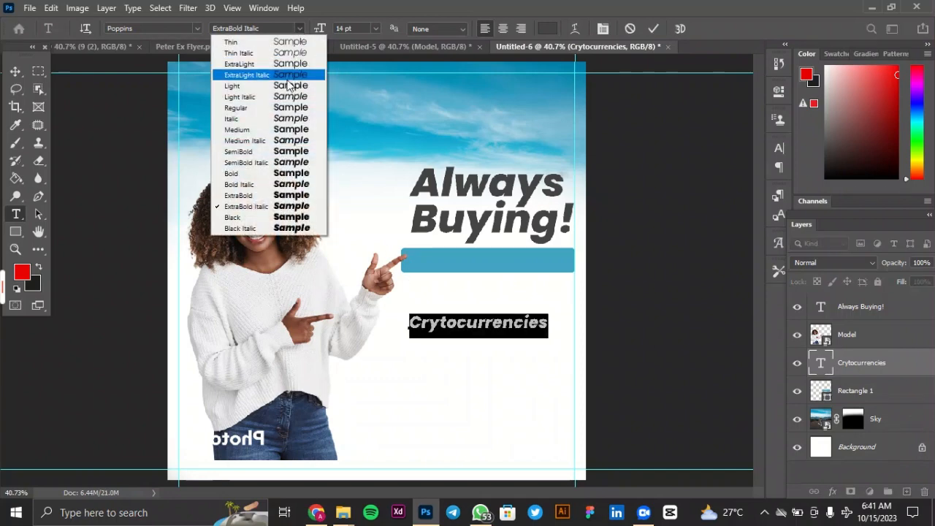
left_click(290, 151)
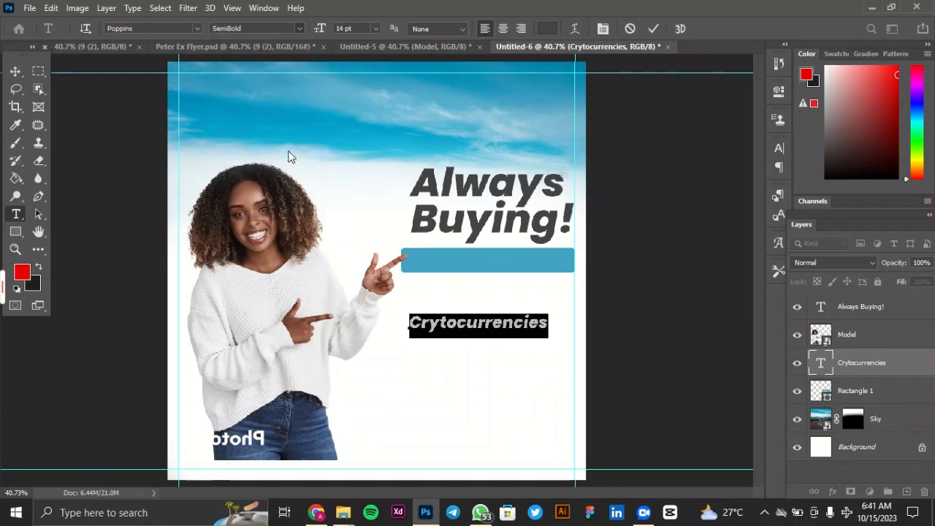
left_click(653, 30)
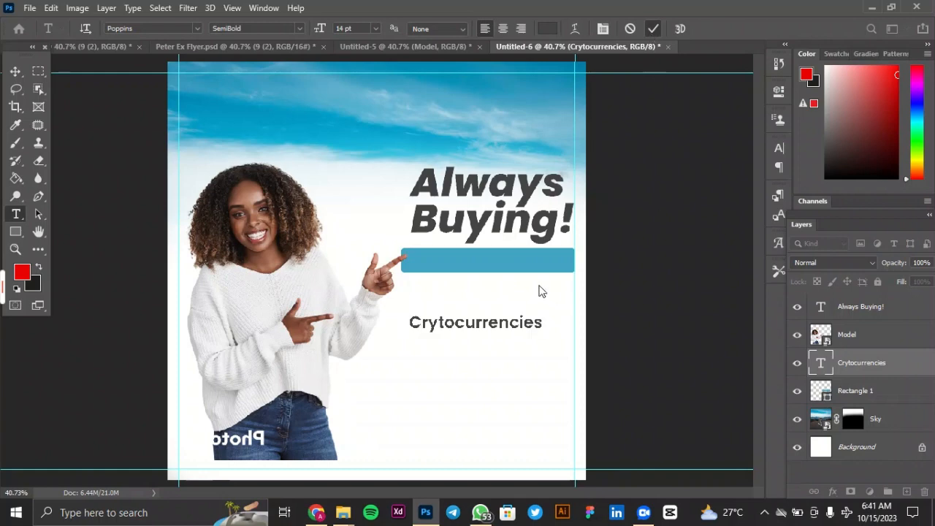
Move the "Crytocurrencies" text up onto the blue bar under the headline, keeping its size.
left_click(14, 71)
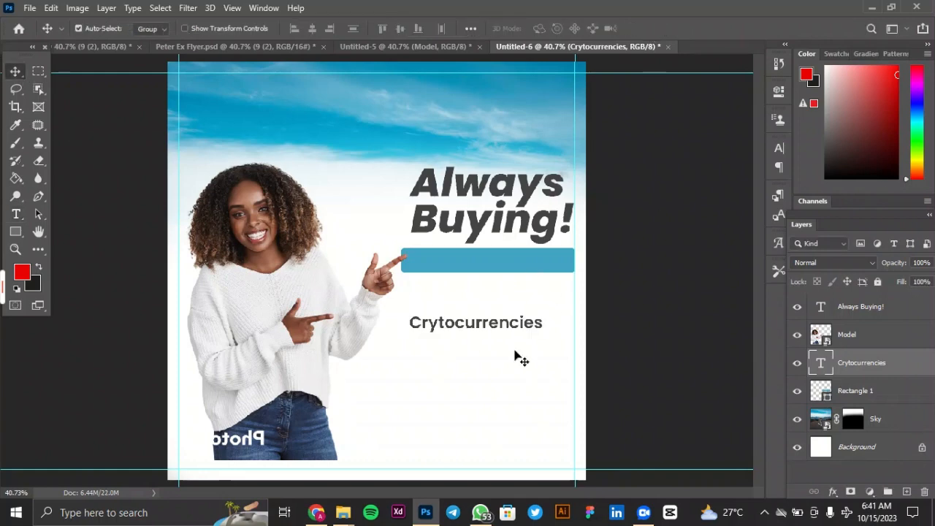
key("ctrl+t")
left_click_drag(494, 328, 511, 262)
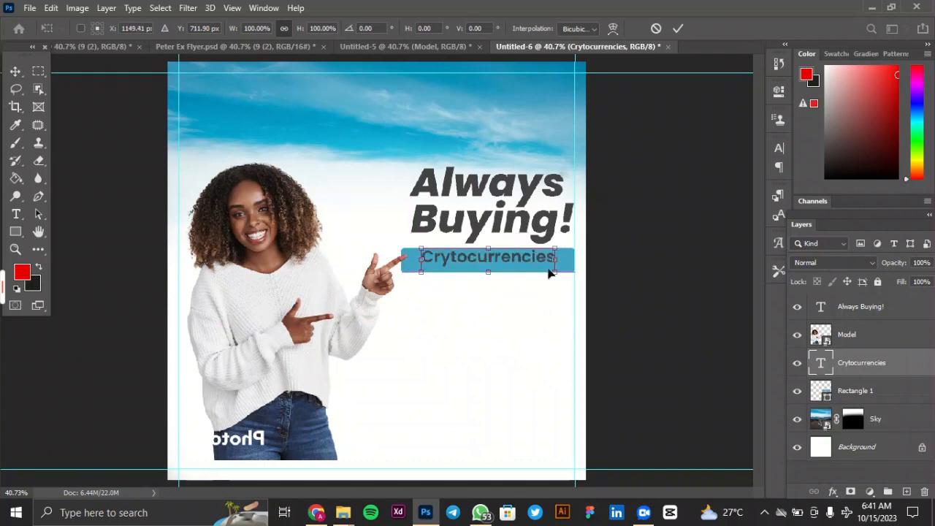
left_click(679, 29)
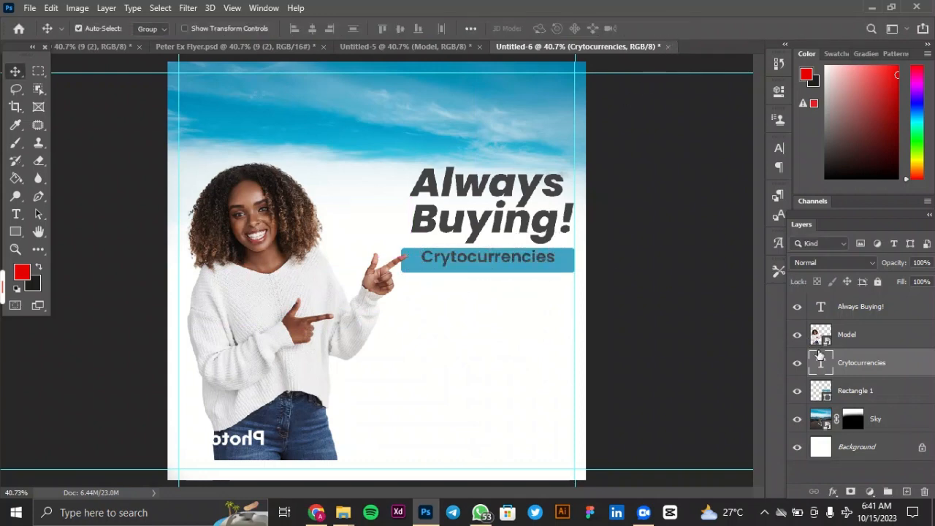
Set the colour of the "Crytocurrencies" text to white #ffffff.
double_click(504, 257)
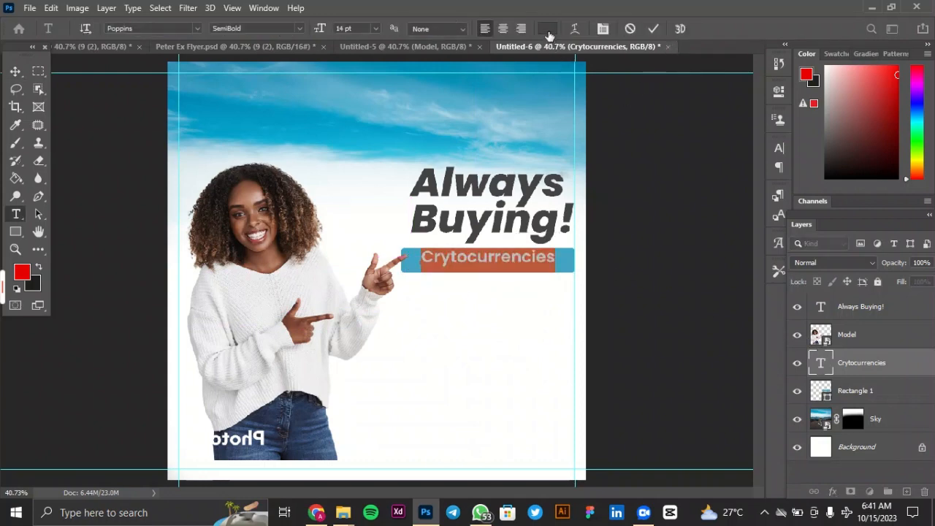
left_click(547, 28)
type("ffffff")
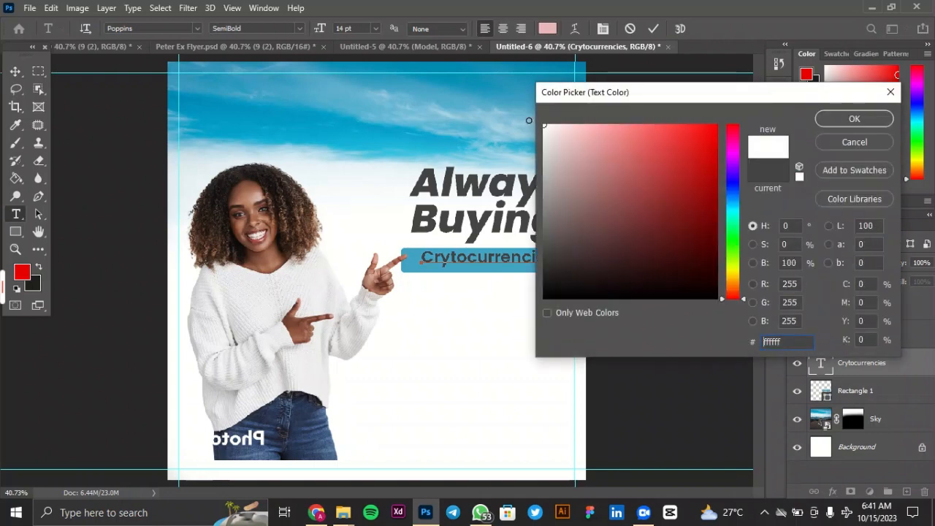
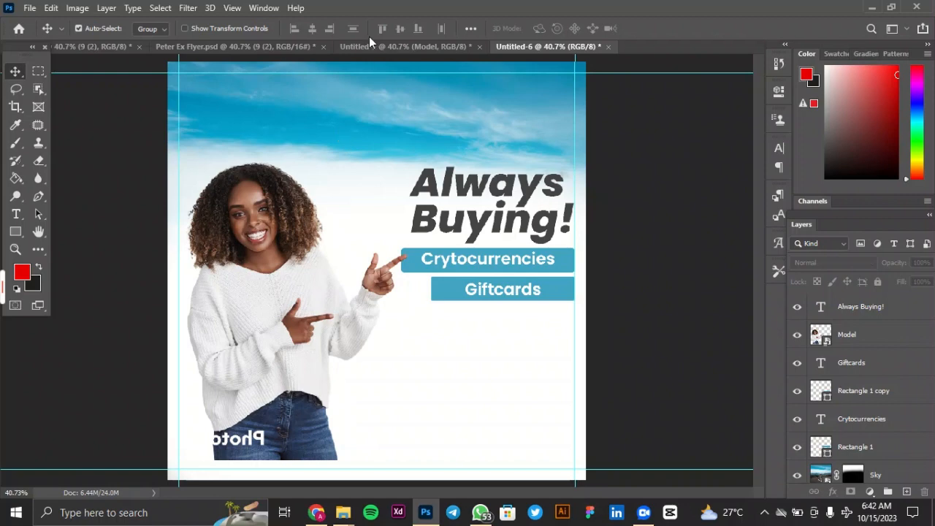
Bring the gift card image from the Untitled-5 document into the flyer below the "Giftcards" bar and scale it to 7.50%.
left_click(376, 46)
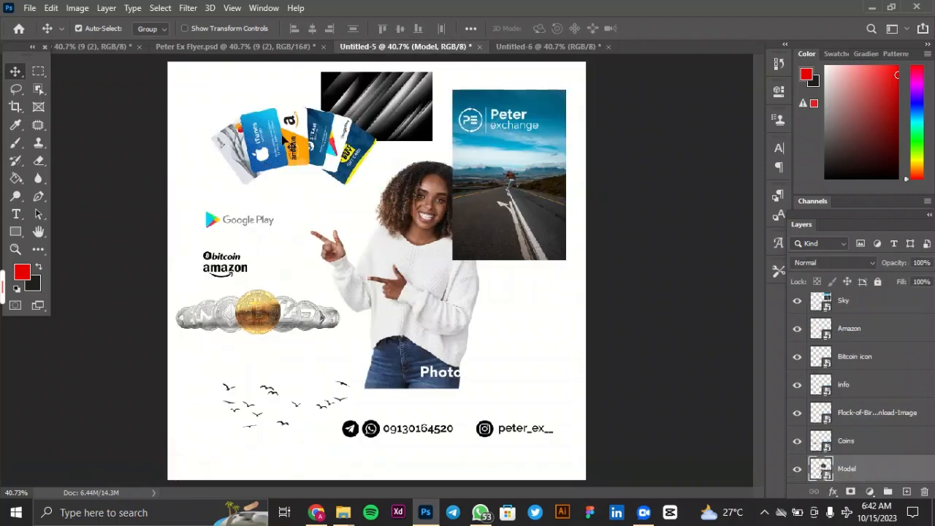
left_click(285, 143)
left_click_drag(279, 150, 467, 356)
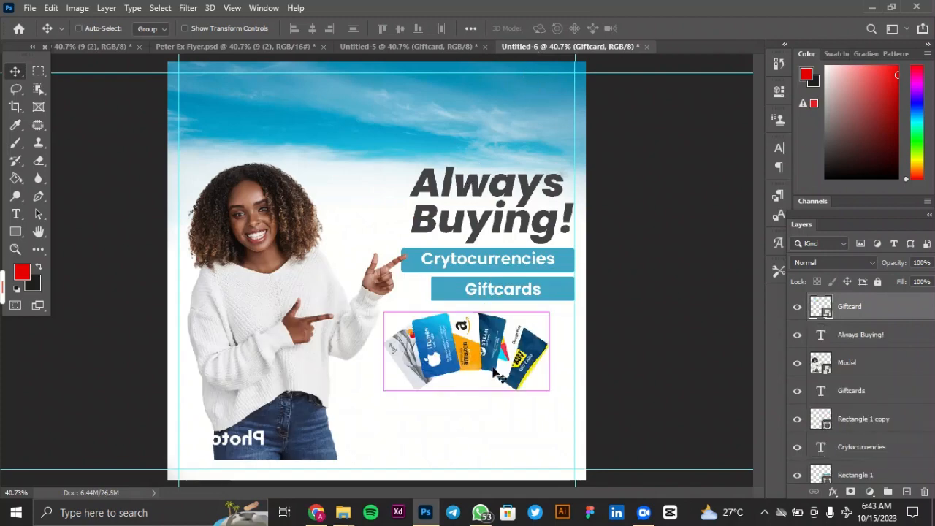
key("ctrl+t")
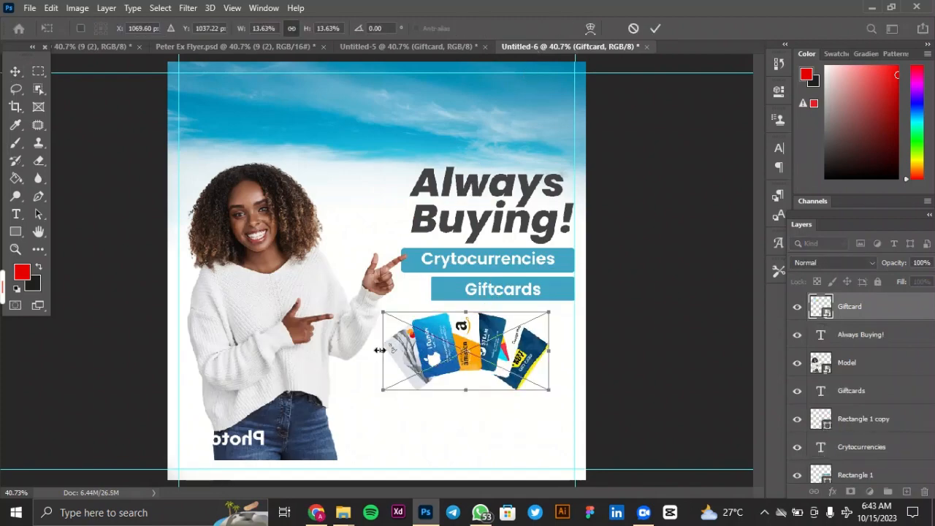
left_click_drag(379, 350, 460, 350)
left_click_drag(520, 357, 521, 349)
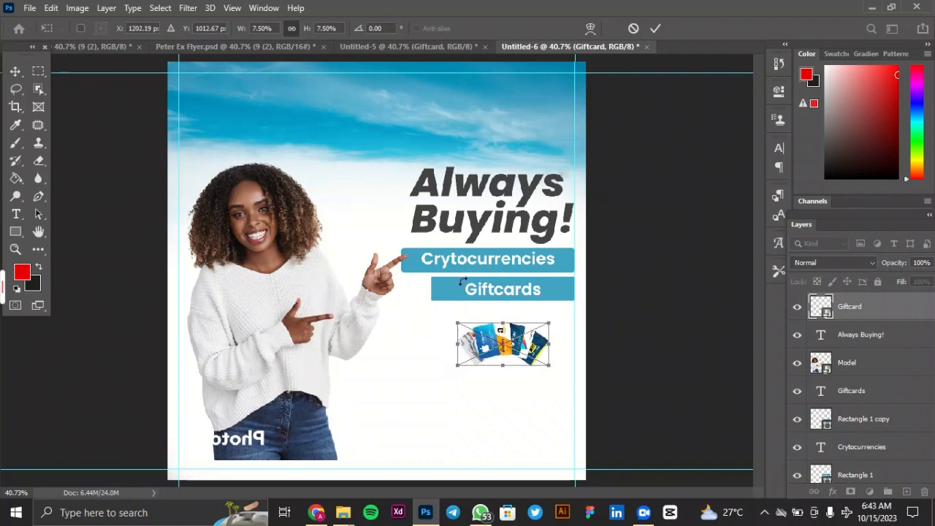
left_click(655, 28)
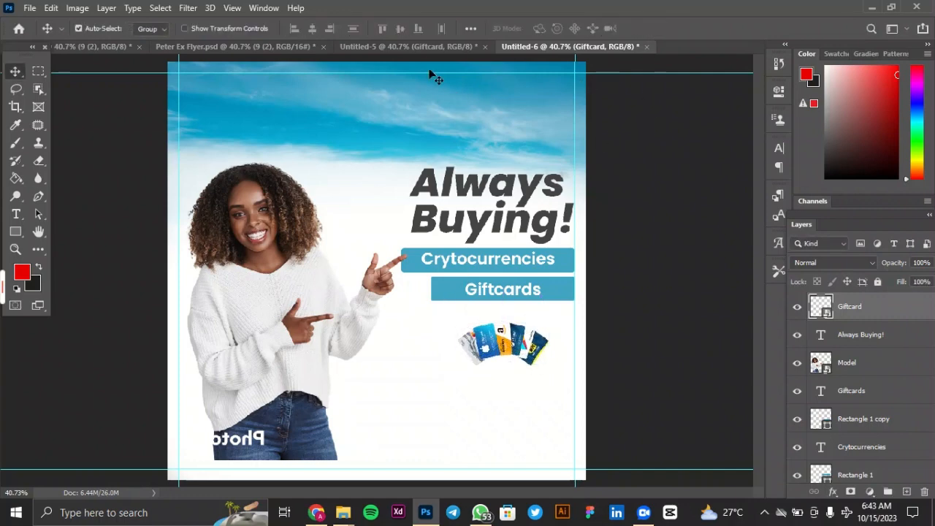
Bring the coins image from Untitled-5 into the flyer and place it overlapping the lower edge of the gift cards.
left_click(409, 47)
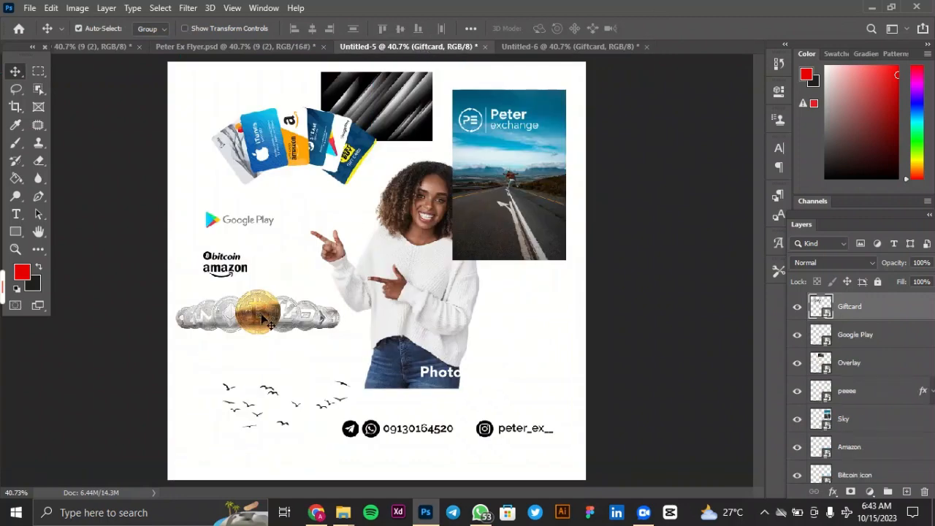
left_click_drag(264, 330, 534, 52)
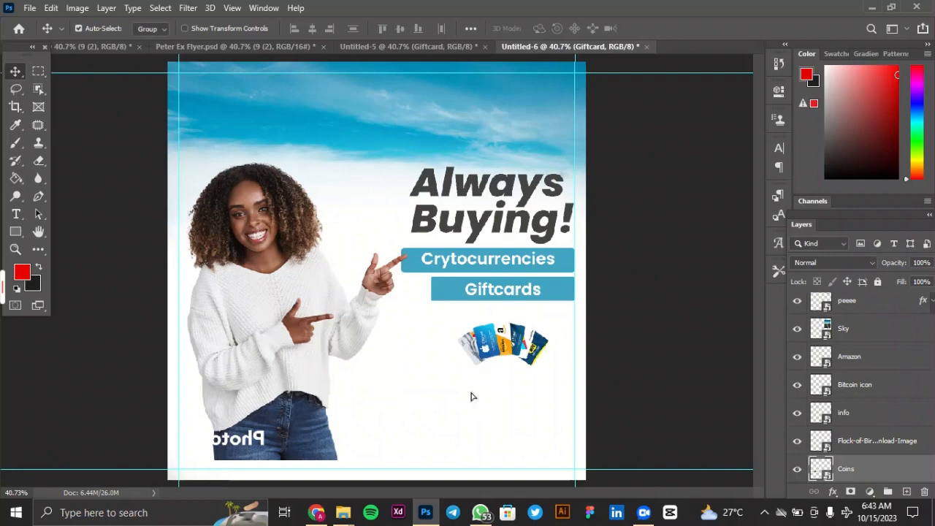
left_click_drag(471, 397, 490, 399)
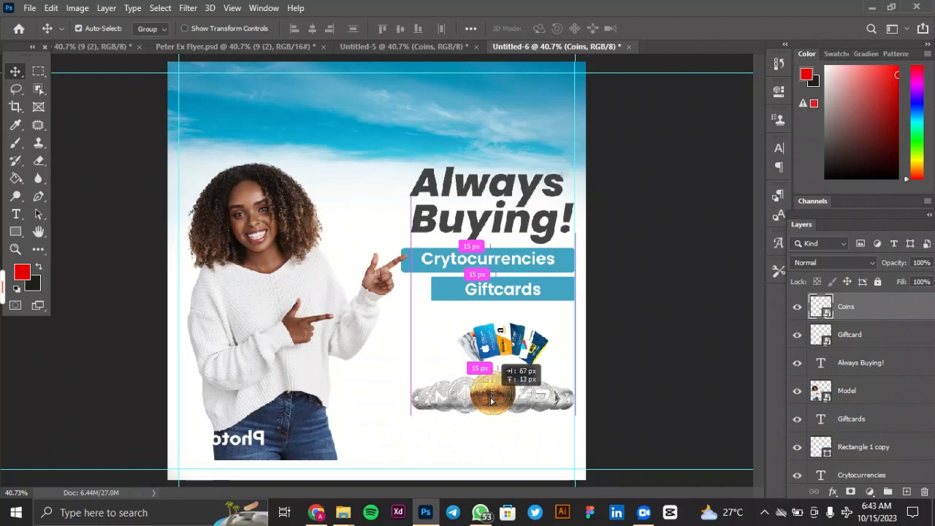
left_click_drag(491, 401, 493, 392)
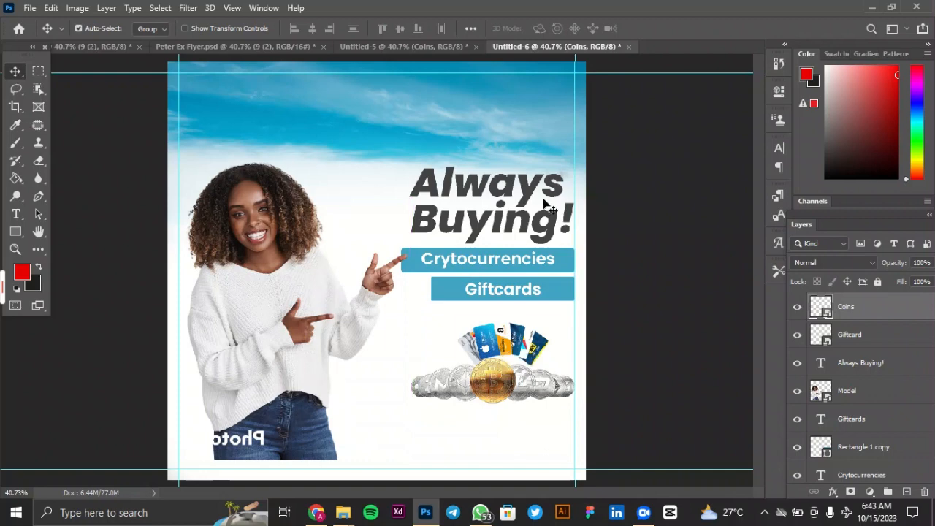
Enlarge the gift card image to 9.75% so it fans out behind the coins.
left_click(510, 343)
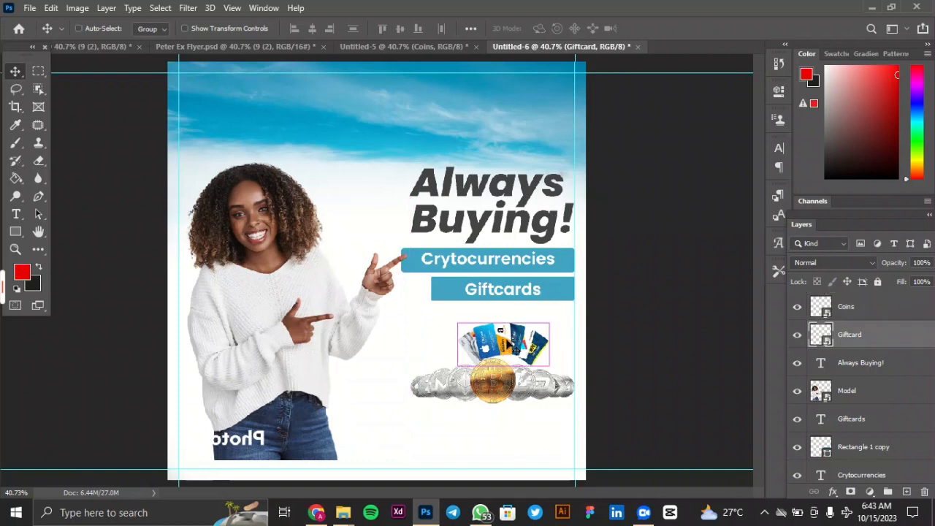
key("ctrl+t")
left_click_drag(457, 365, 428, 376)
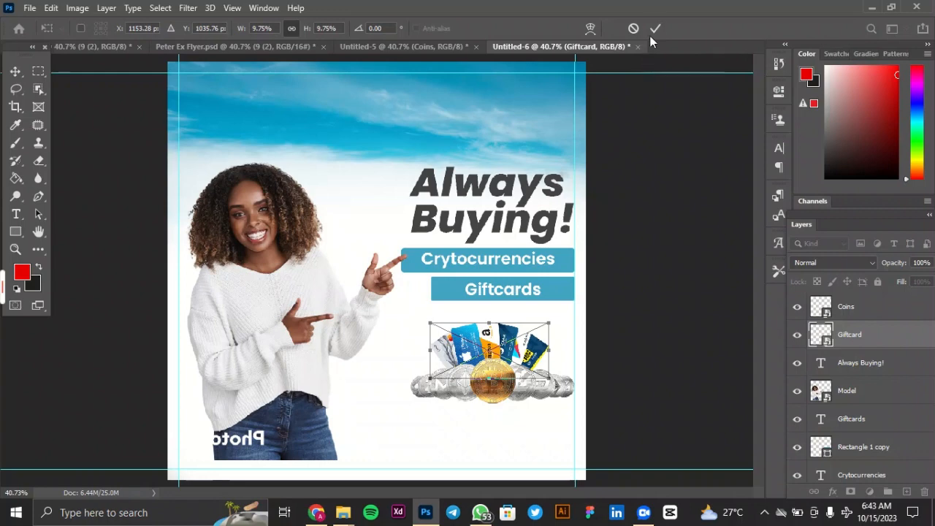
key("Return")
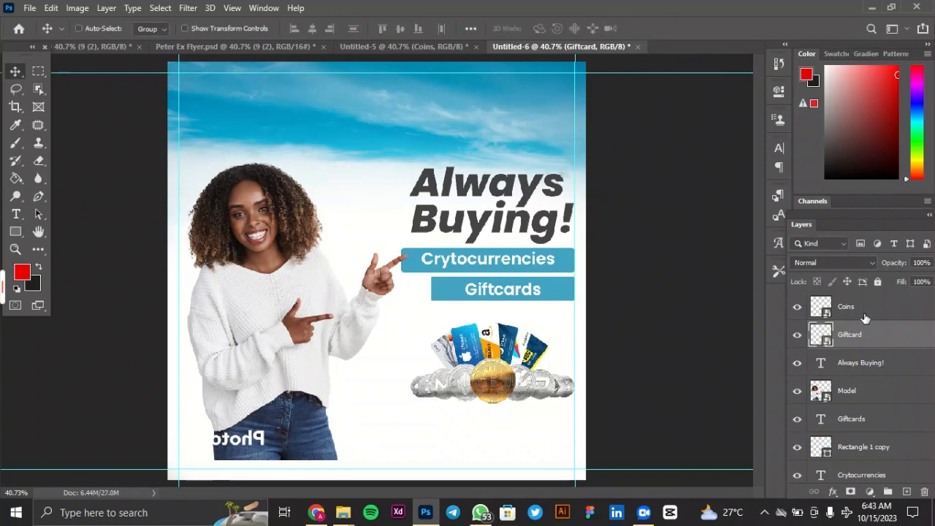
Nudge the Coins and Giftcard layers up together, closer to the "Giftcards" bar.
left_click(865, 317, "ctrl")
key("shift+Up")
key("shift+Up")
key("shift+Up")
key("shift+Up")
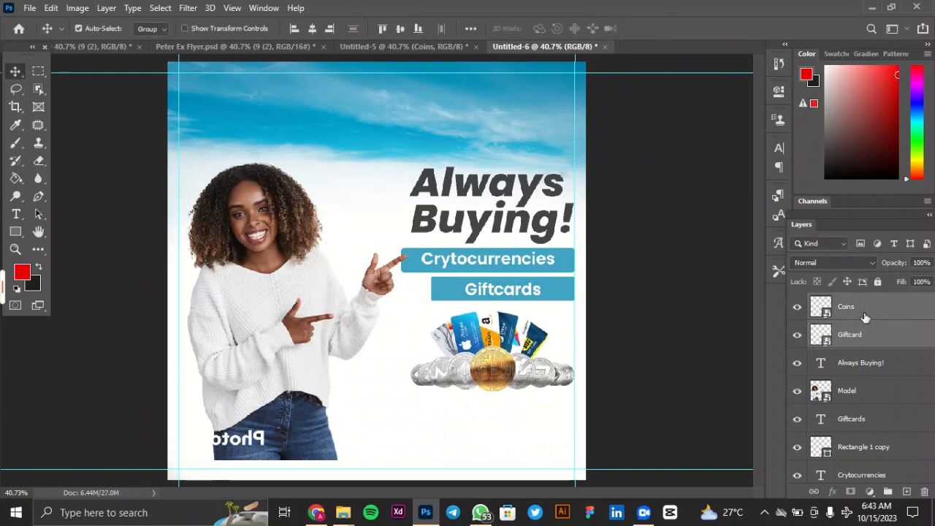
key("Up")
key("Up")
key("Up")
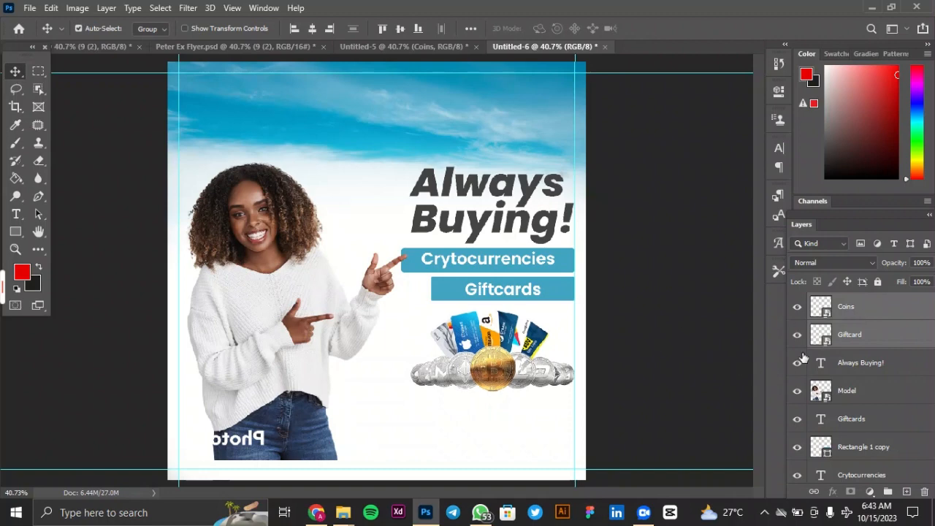
Duplicate the Coins layer.
left_click(849, 336)
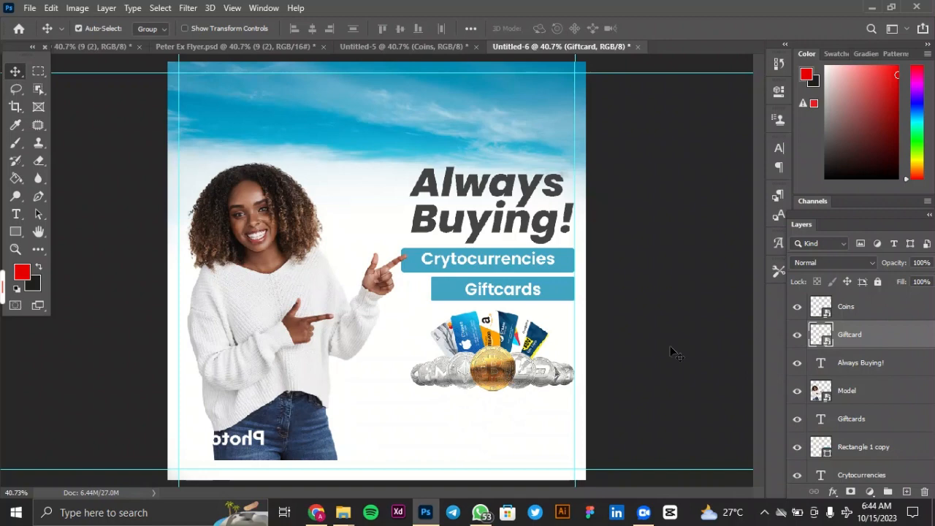
left_click(876, 312)
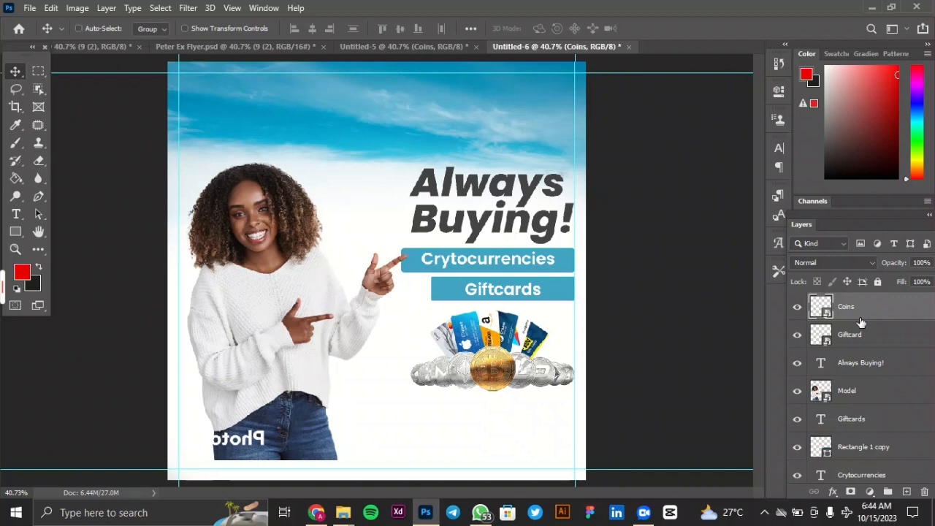
key("ctrl+j")
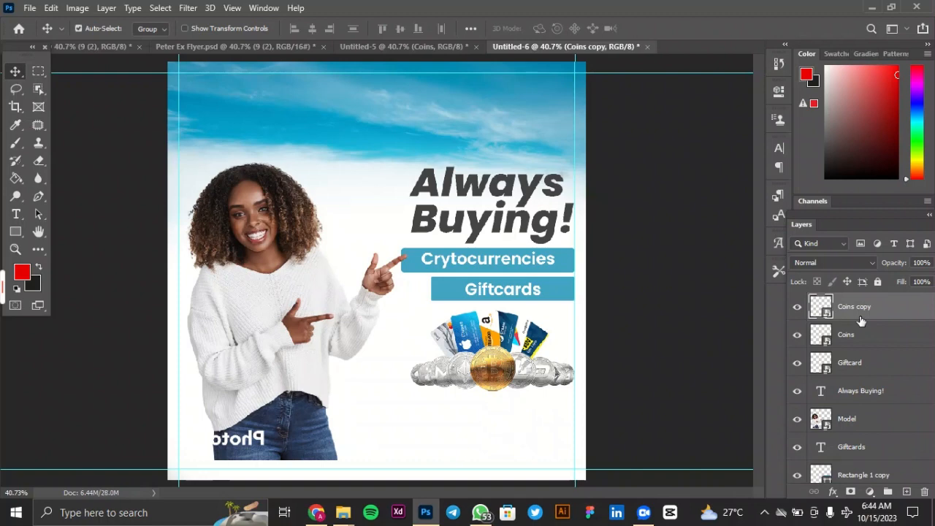
Flip the coins copy vertically and place it directly beneath the original coins as a mirror reflection.
key("ctrl+t")
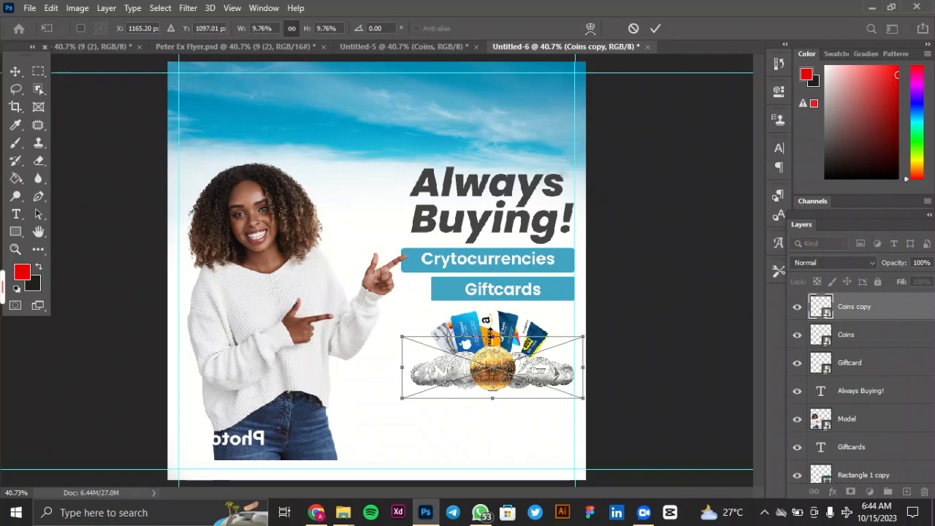
left_click_drag(492, 337, 504, 441)
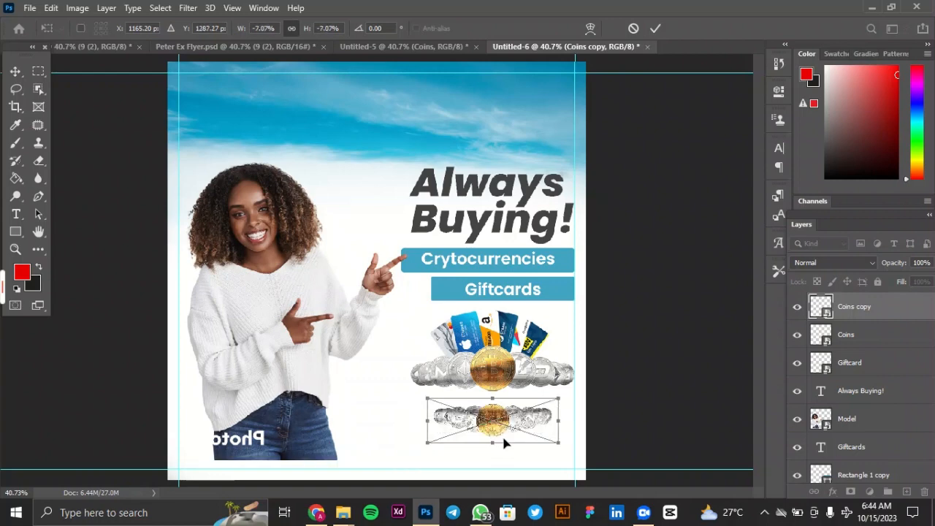
key("ctrl+z")
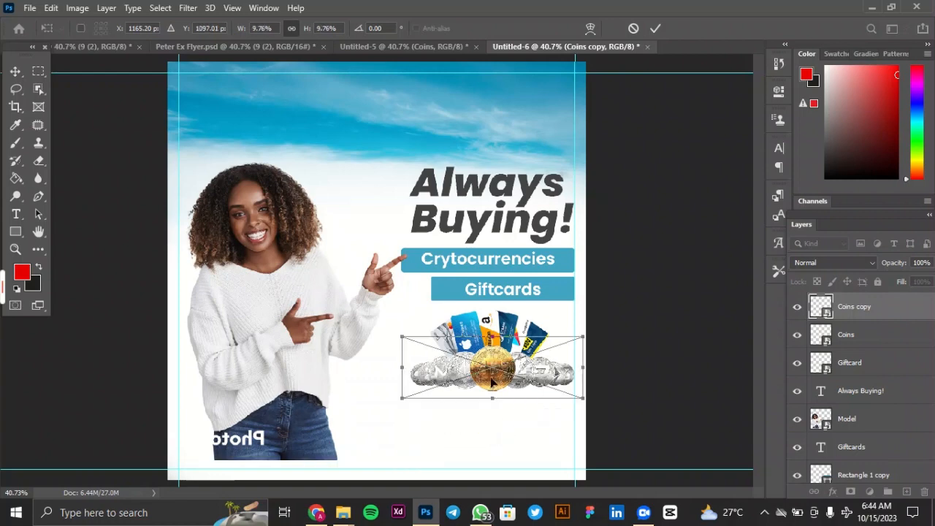
right_click(491, 381)
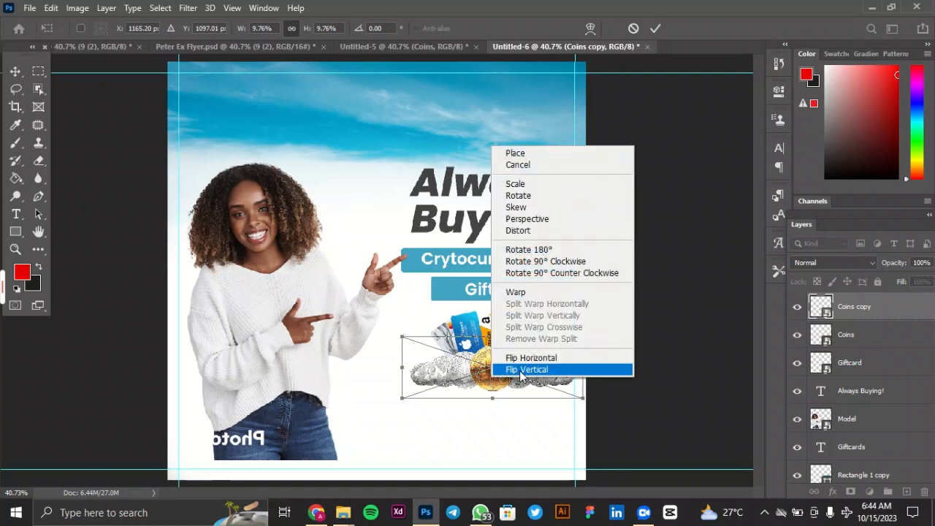
left_click(520, 371)
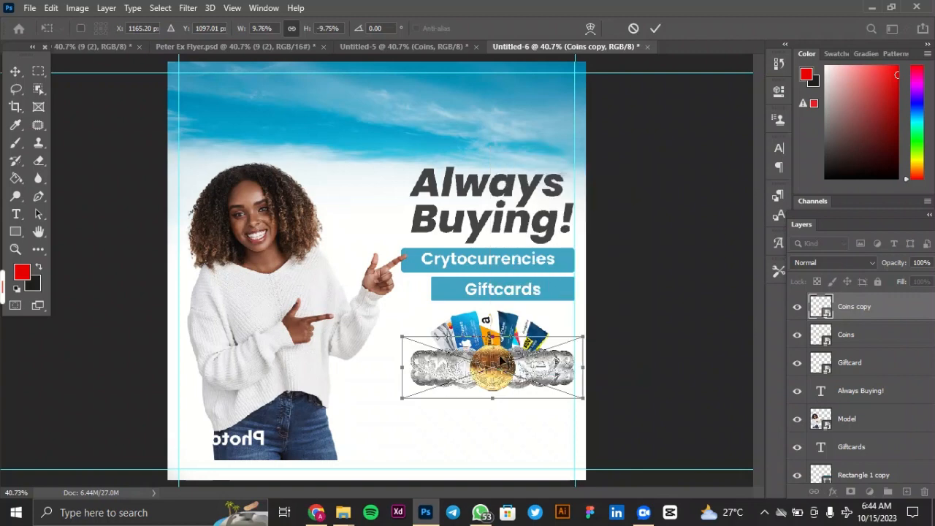
left_click_drag(501, 361, 502, 406)
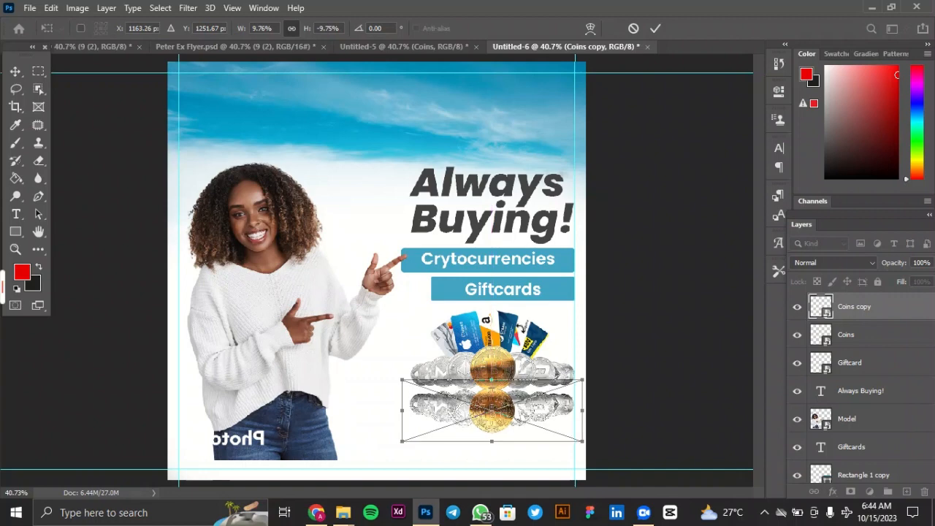
left_click(656, 28)
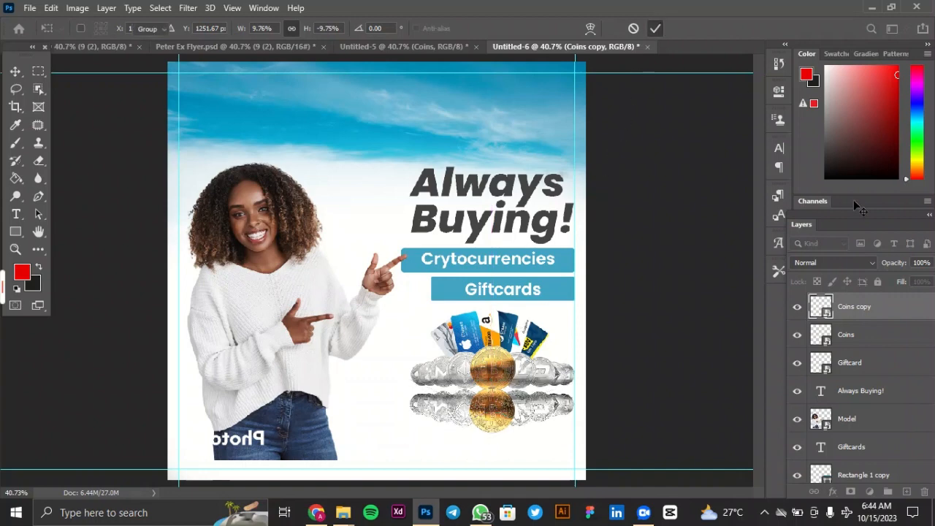
Set the opacity of the flipped coins copy to 8%.
left_click(917, 263)
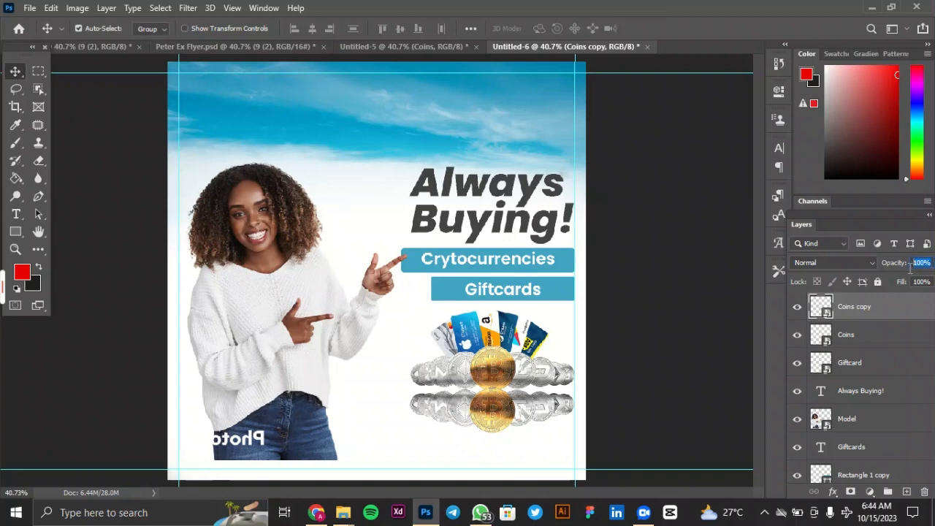
type("20")
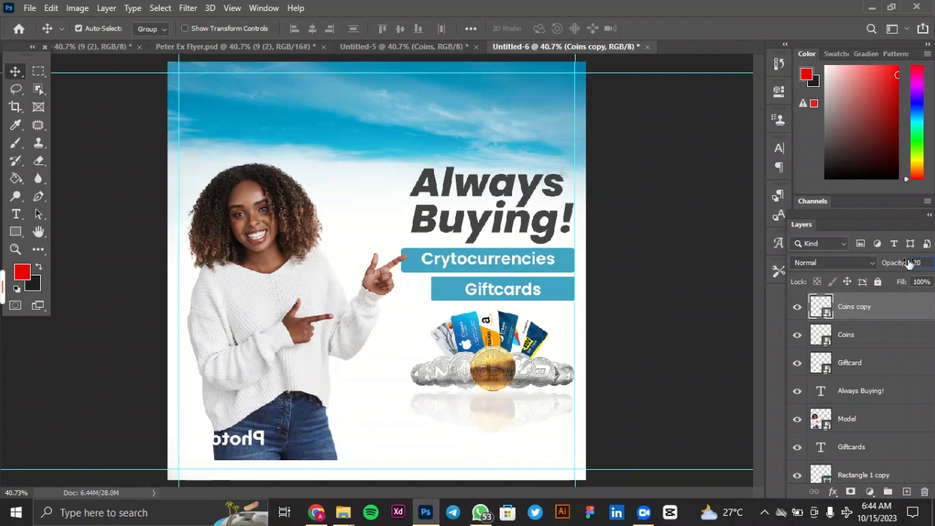
key("BackSpace")
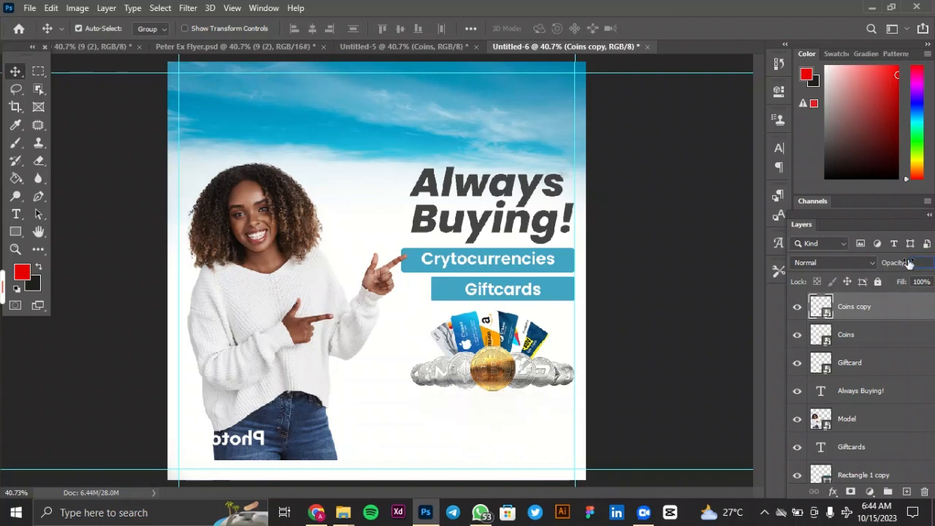
type("1")
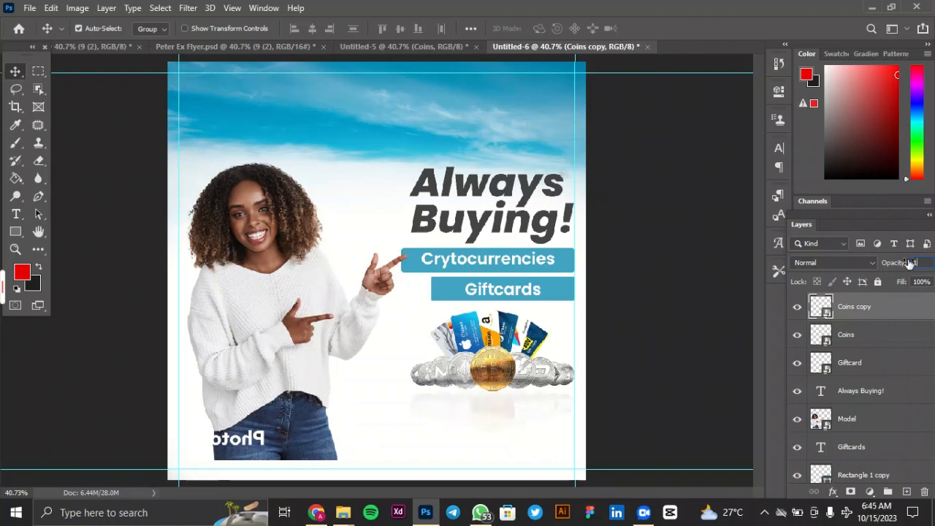
type("8")
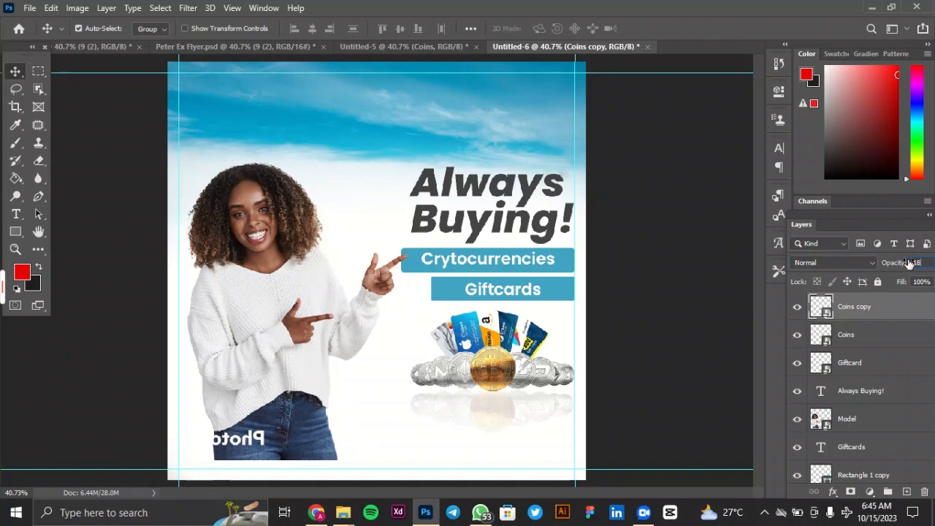
key("BackSpace")
key("BackSpace")
type("8")
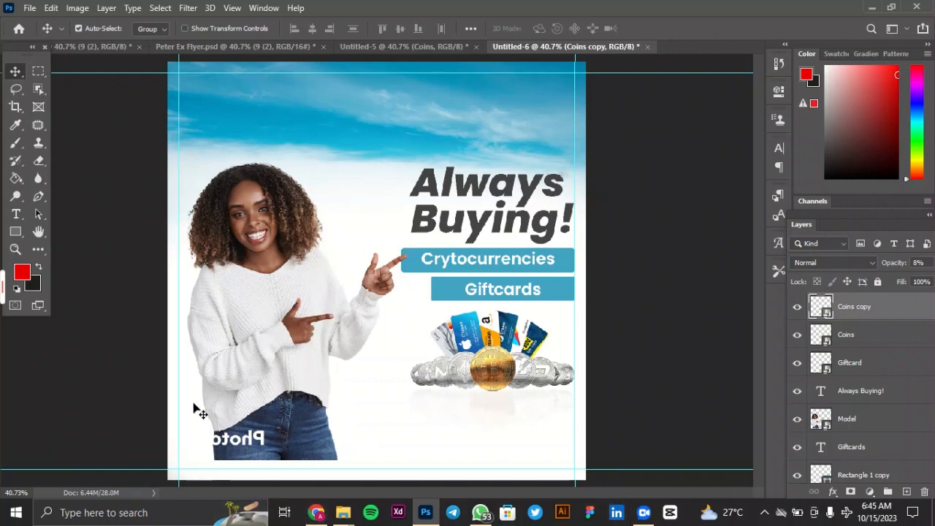
Copy the Google Play, Amazon and Bitcoin icon layers from the Untitled-5 document into the Untitled-6 flyer.
left_click(393, 49)
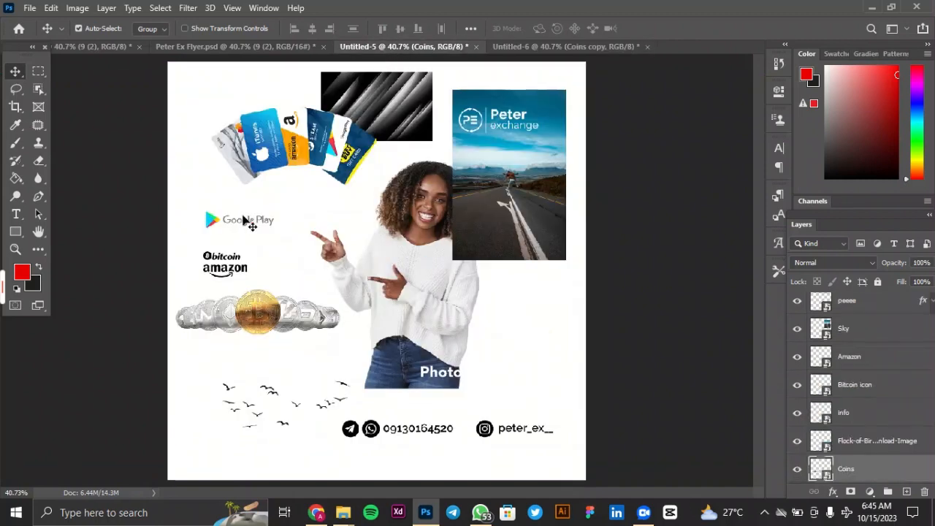
left_click(214, 220)
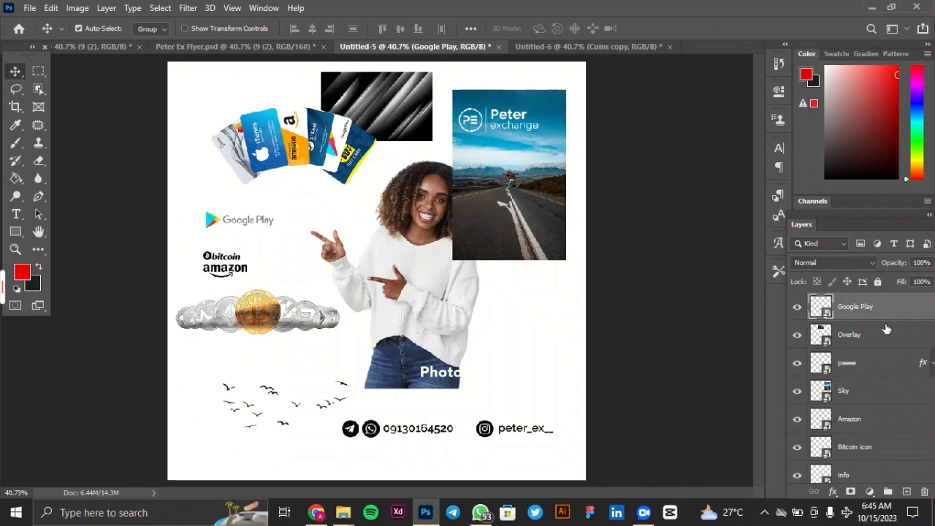
left_click(869, 423, "ctrl")
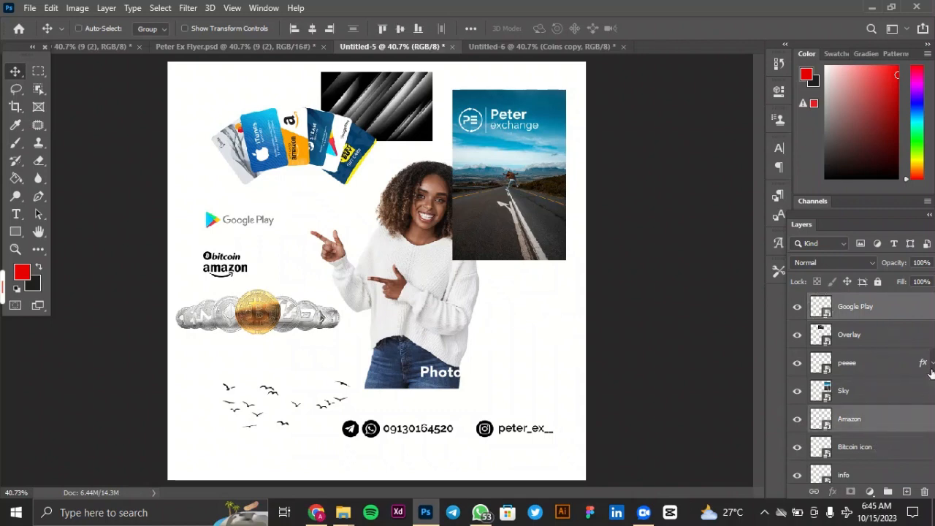
scroll(870, 335, "up", 1)
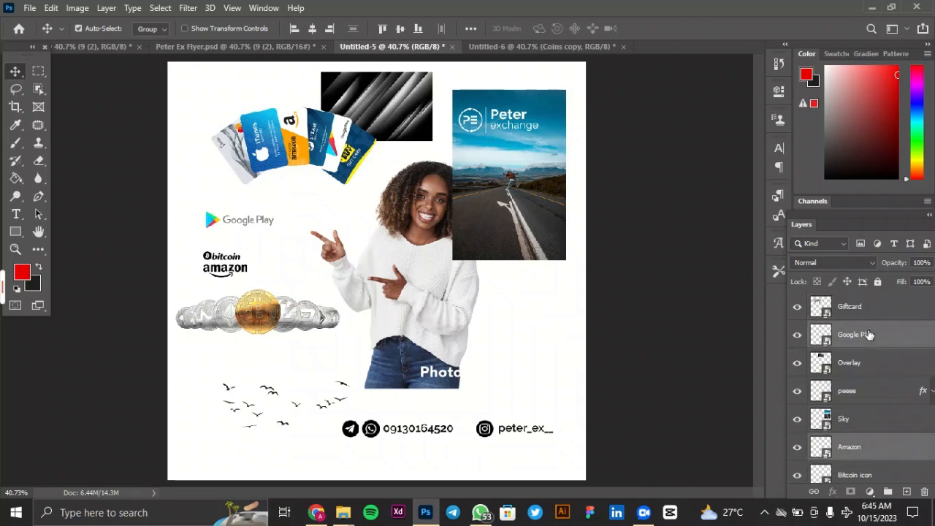
scroll(869, 335, "down", 3)
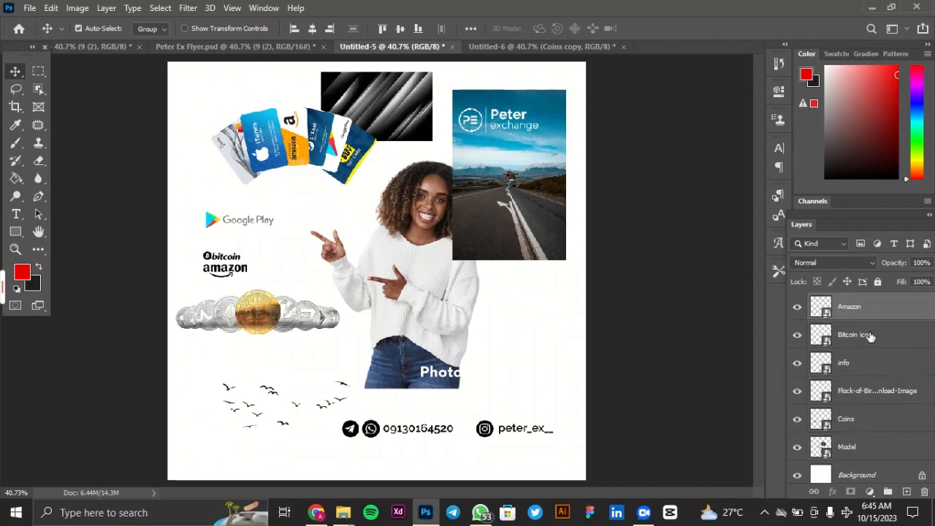
scroll(874, 387, "down", 1)
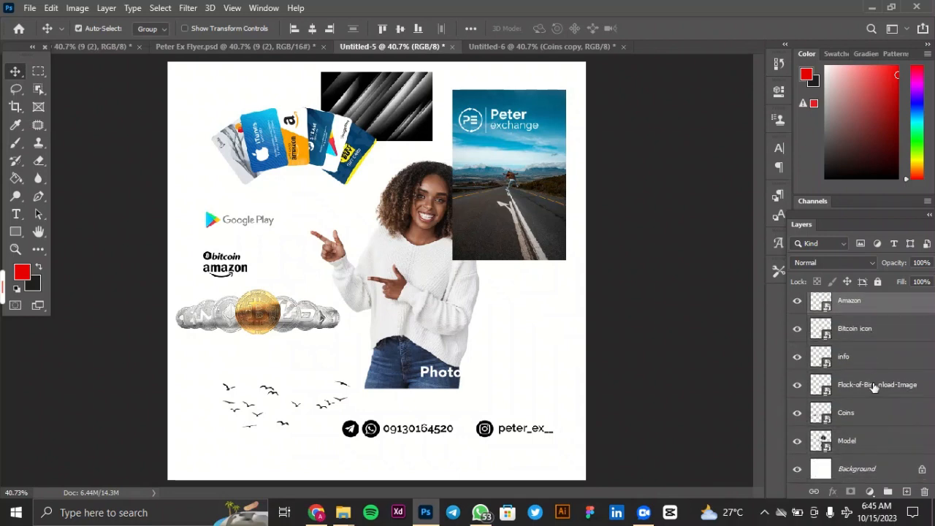
left_click(867, 336, "shift")
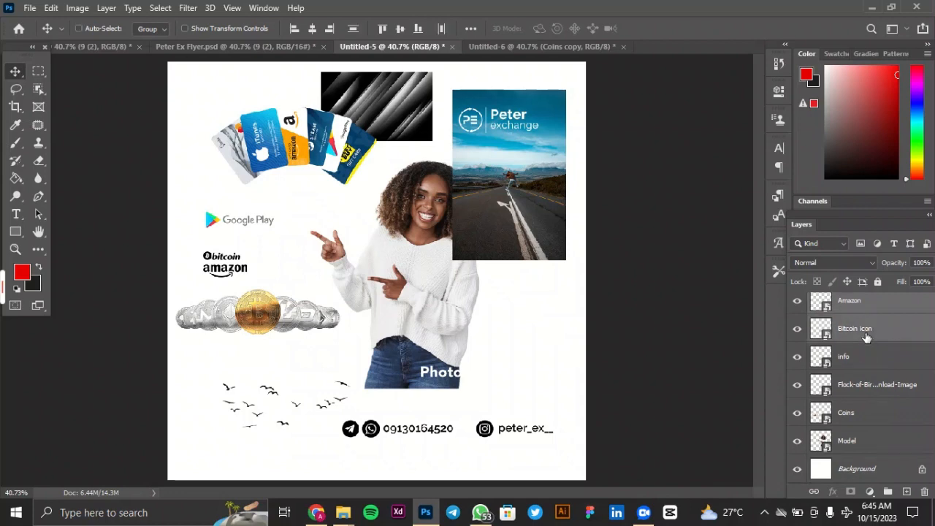
left_click(509, 48)
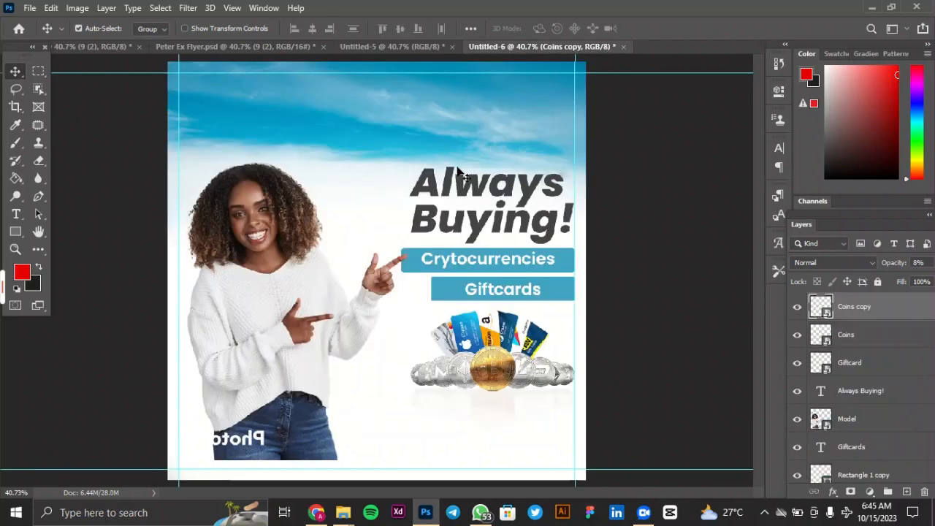
key("ctrl")
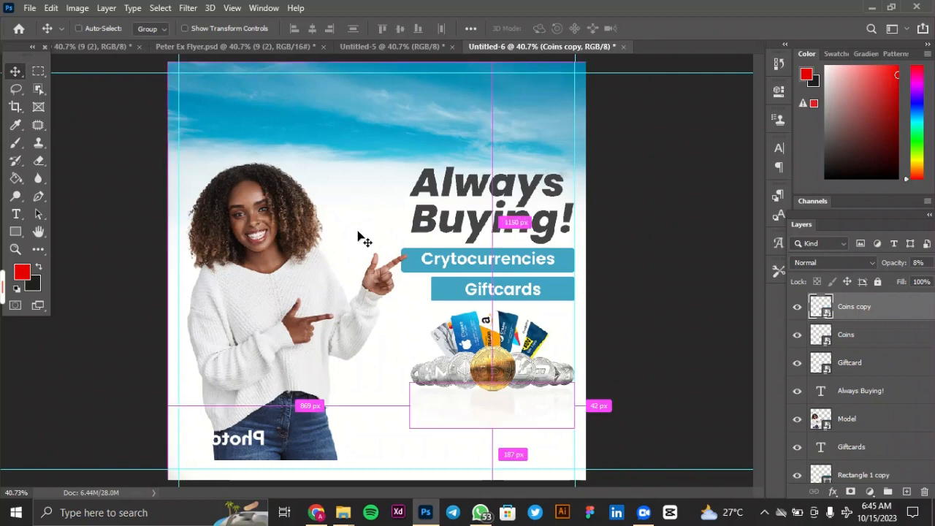
key("ctrl+v")
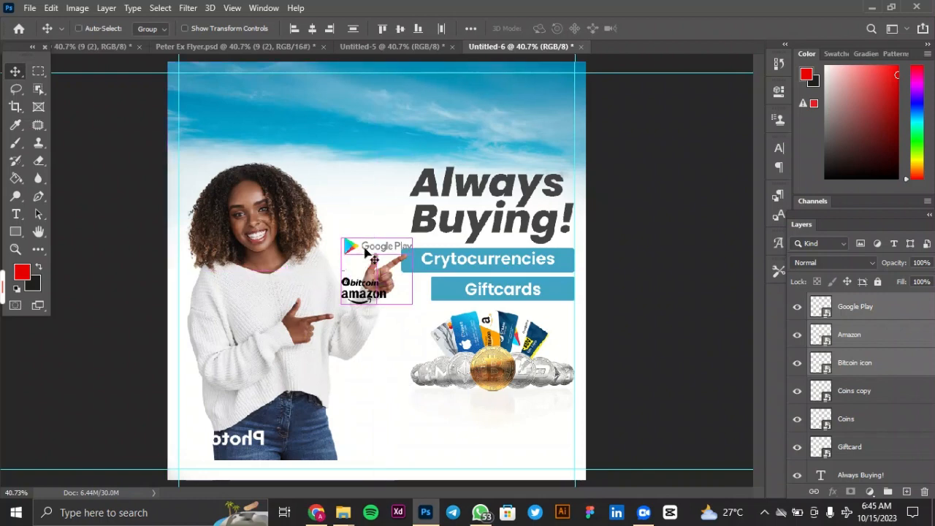
Move the three pasted logos together to the empty area between the model's jeans and the coins' reflection.
key("ctrl+t")
left_click_drag(369, 257, 387, 413)
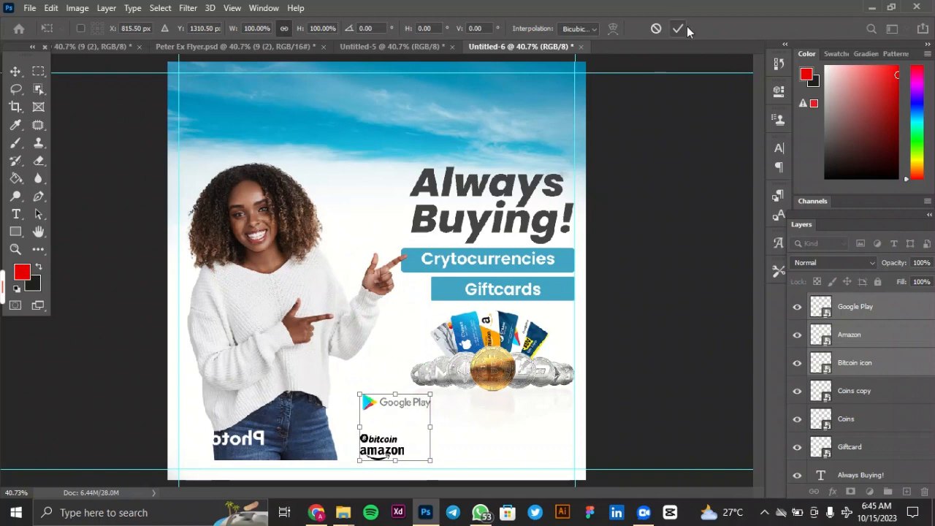
key("Return")
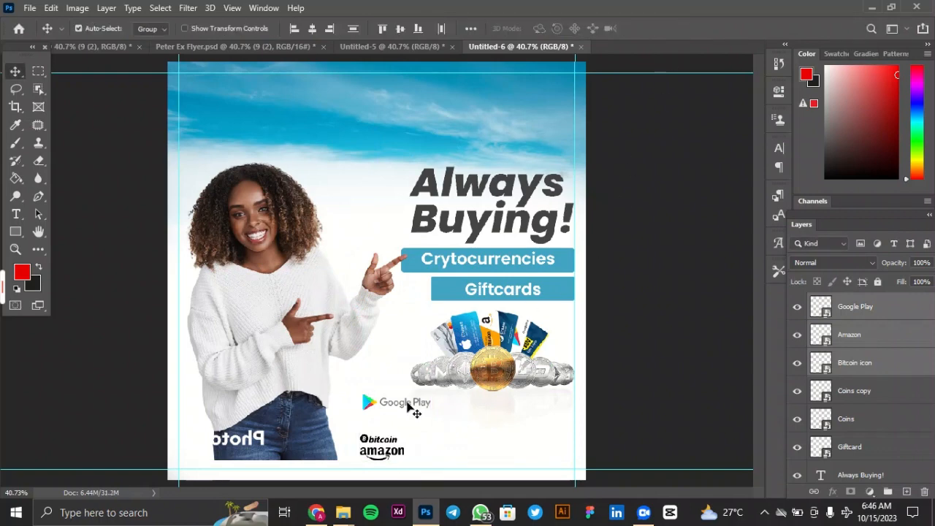
Scale the Google Play logo down to about 1.73% and centre it just beneath the gold coin.
left_click(872, 311)
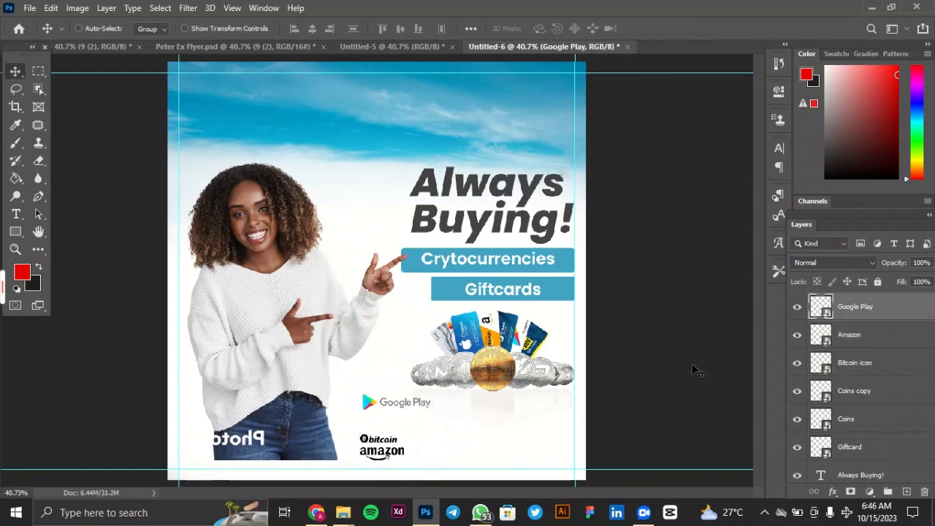
key("ctrl+t")
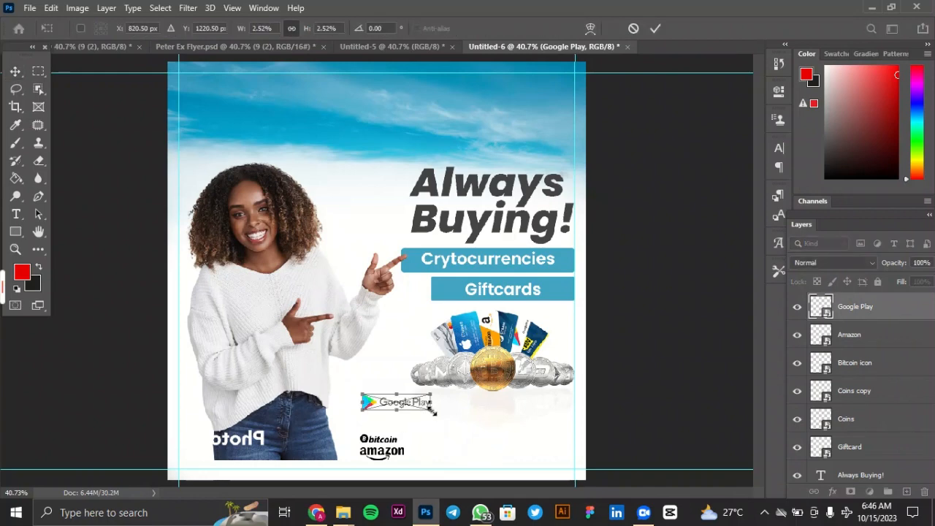
left_click_drag(434, 411, 501, 406)
key("ctrl+plus")
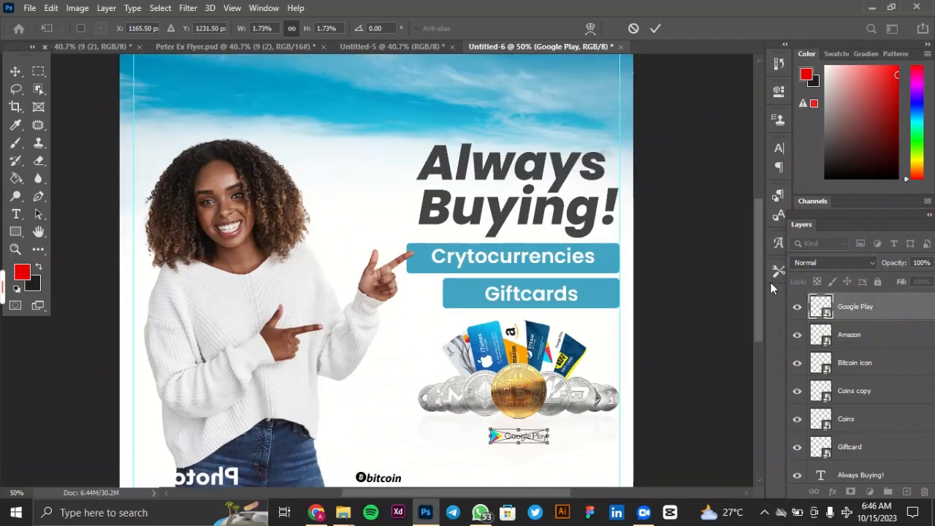
scroll(765, 310, "down", 3)
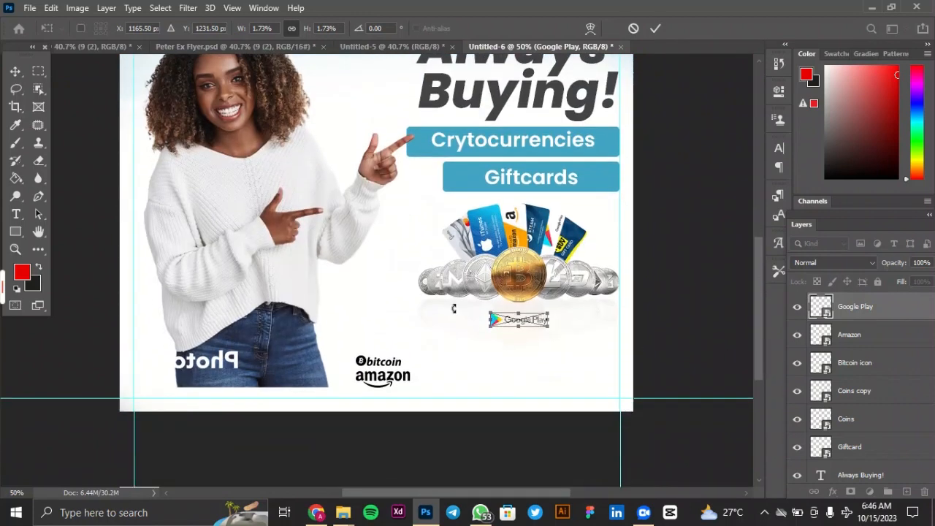
left_click(655, 28)
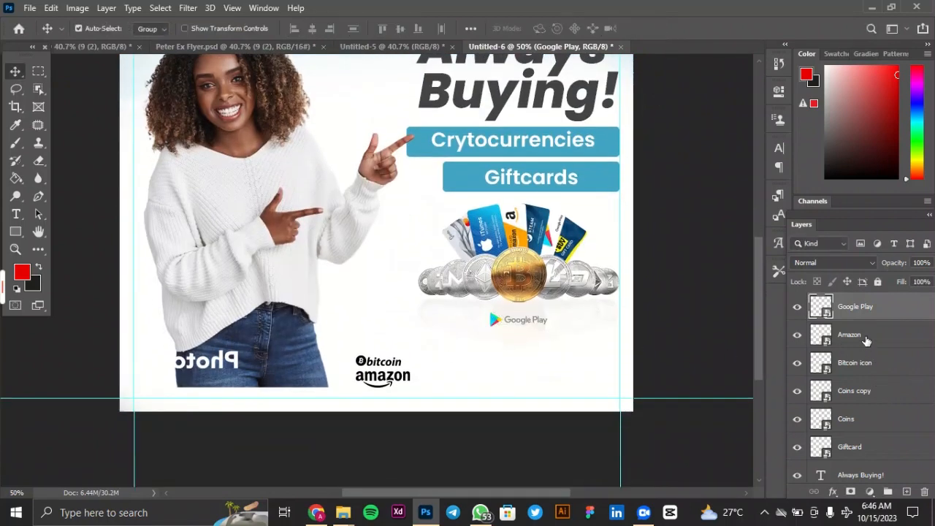
Move the Bitcoin logo directly to the right of the Google Play logo, on the same line.
left_click(864, 368)
key("ctrl+t")
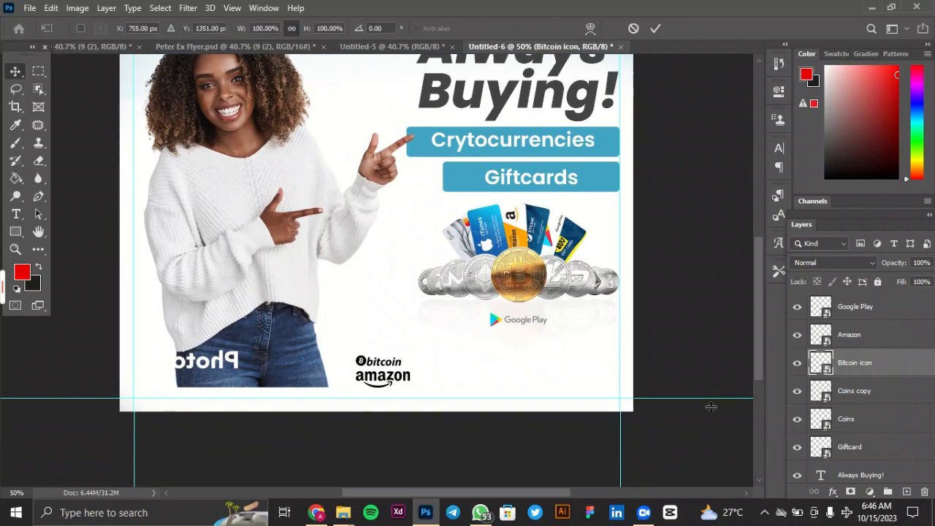
left_click_drag(388, 366, 579, 325)
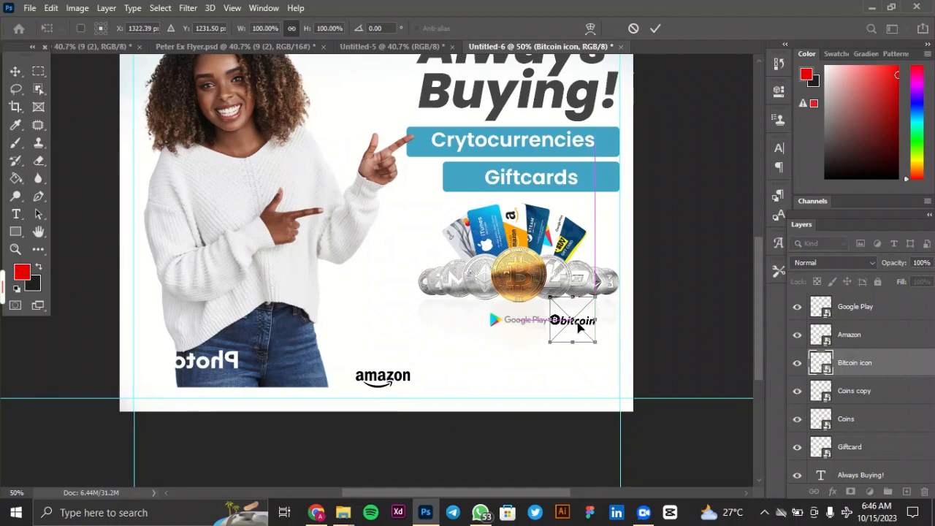
left_click(654, 29)
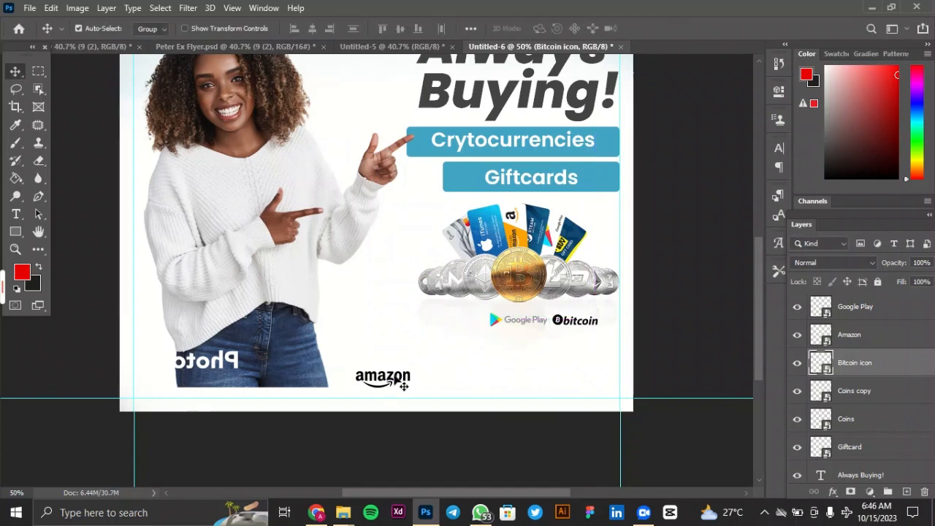
Scale the Amazon logo to about 1.54%, place it left of the Google Play logo and nudge it closer.
left_click(405, 383)
key("ctrl+t")
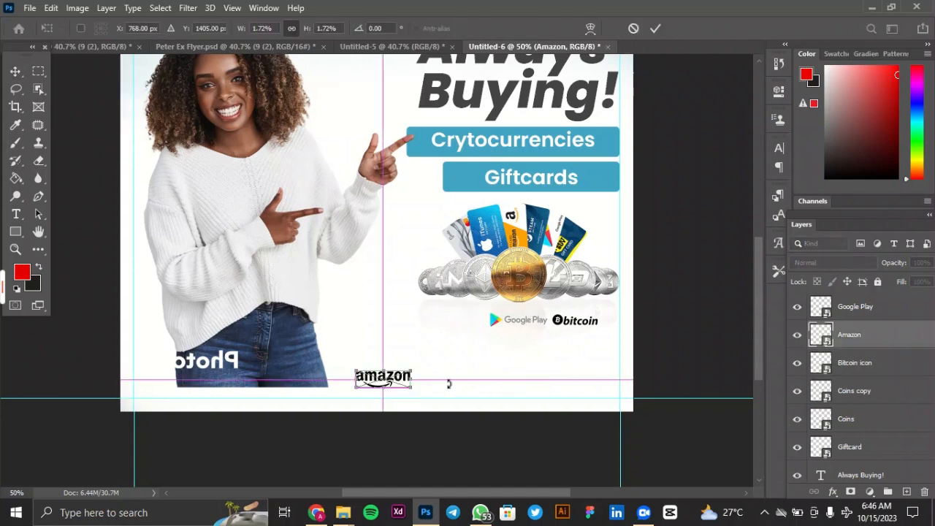
left_click_drag(410, 387, 472, 328)
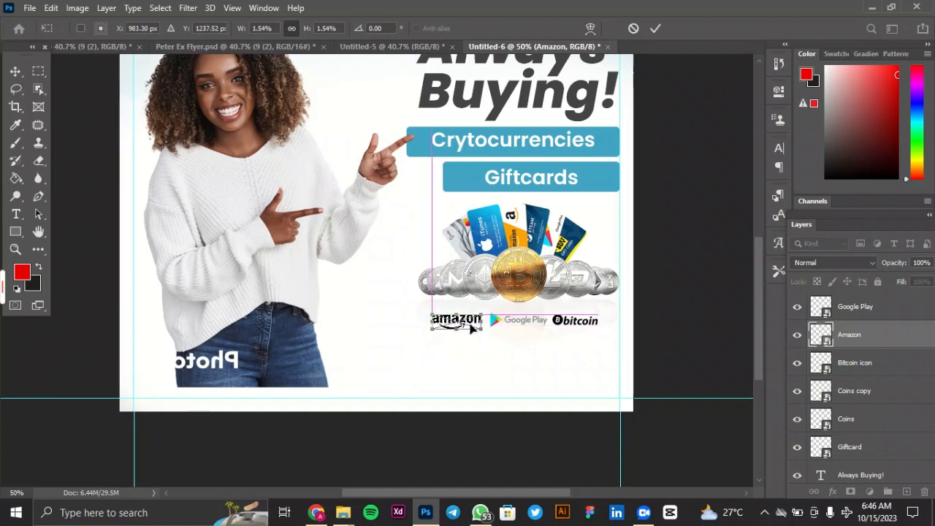
left_click(654, 30)
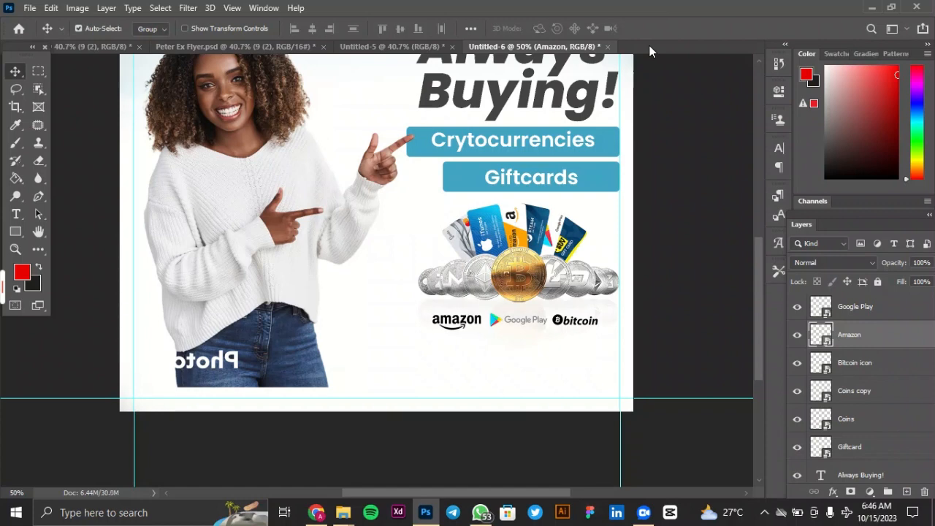
key("Right")
key("Right")
key("Right")
key("Right")
key("Right")
key("Right")
key("Right")
key("Right")
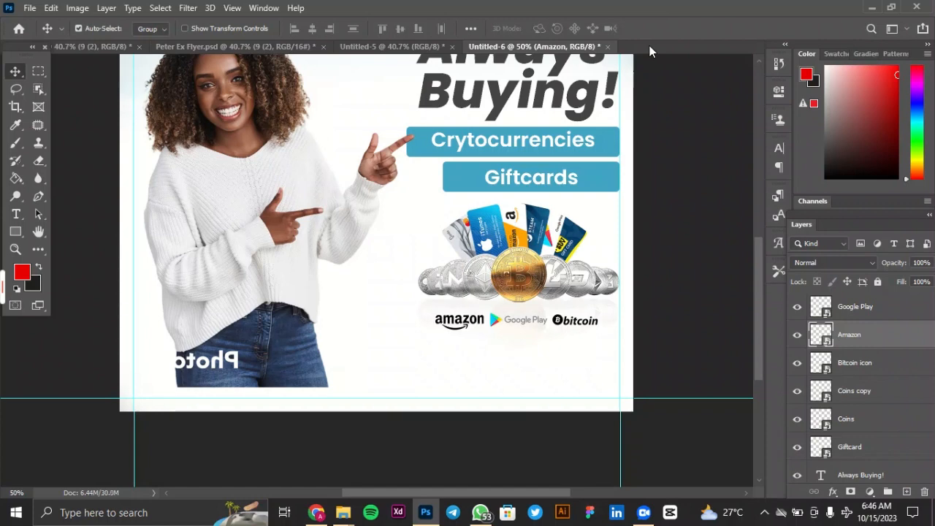
Shrink the Amazon logo further to about 1.31%, keeping it in line with the other two logos.
key("ctrl+0")
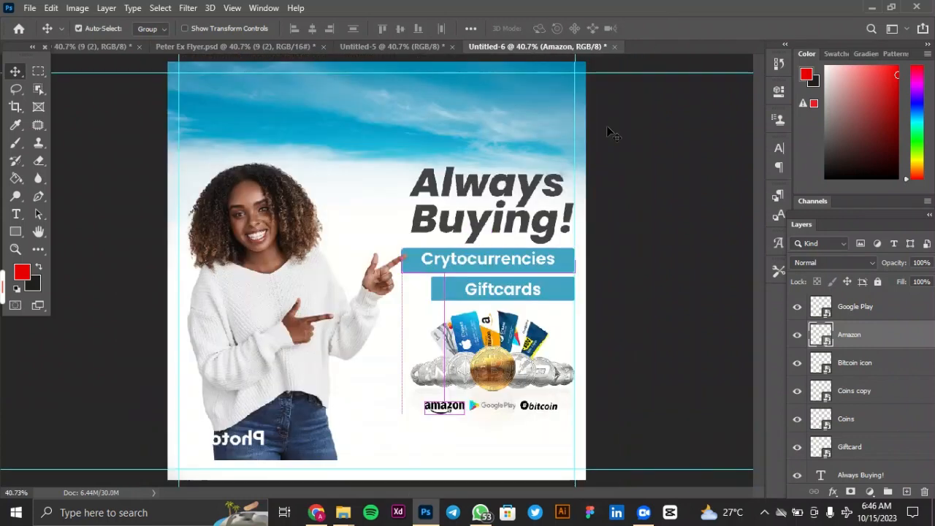
key("ctrl+t")
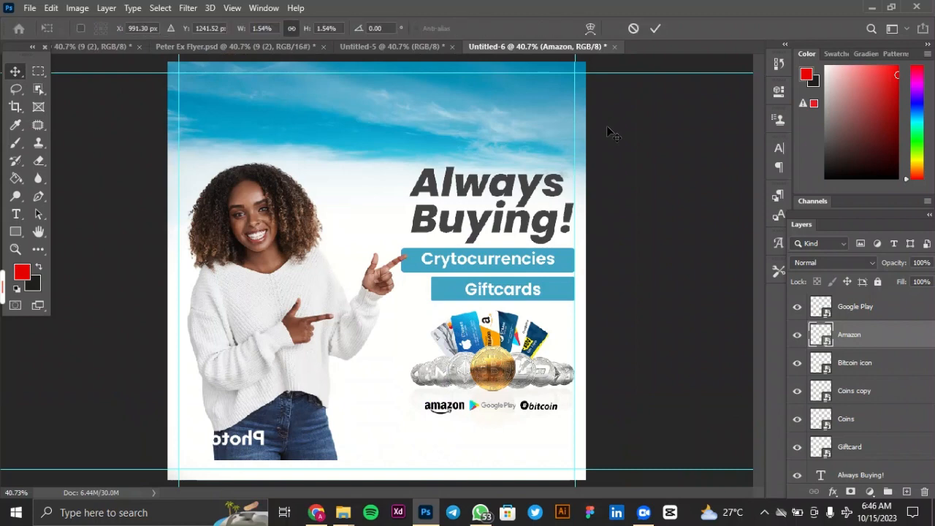
left_click_drag(420, 417, 428, 415)
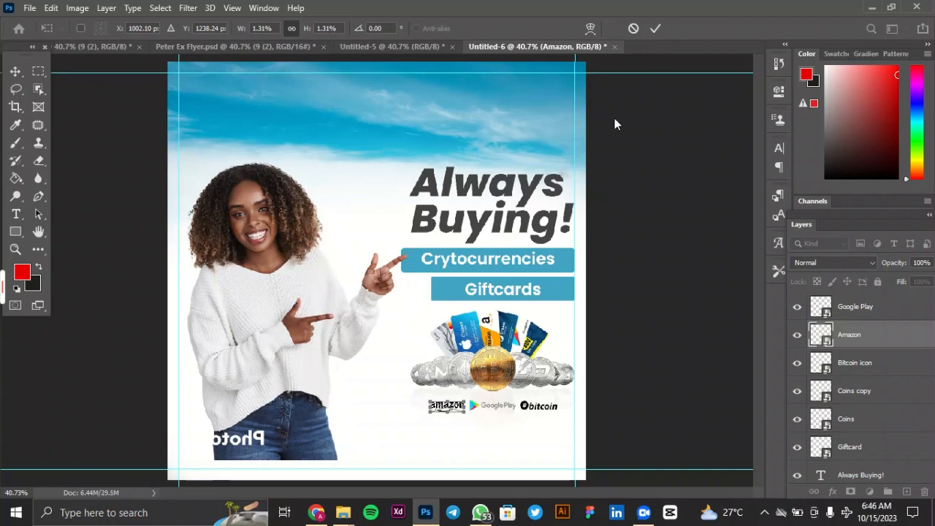
left_click(655, 28)
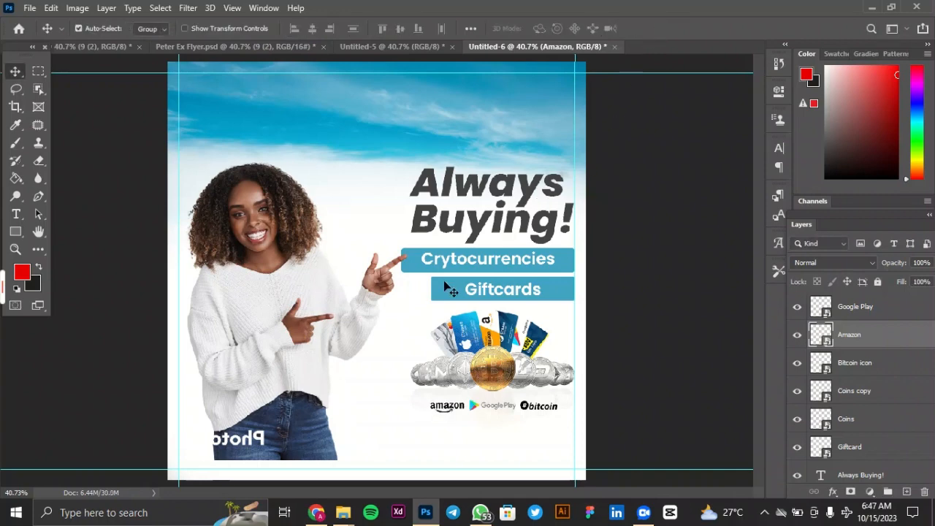
Draw a blue rectangle about 1636 by 269 px across the flyer's bottom and lower it clear of the logo row.
left_click(17, 233)
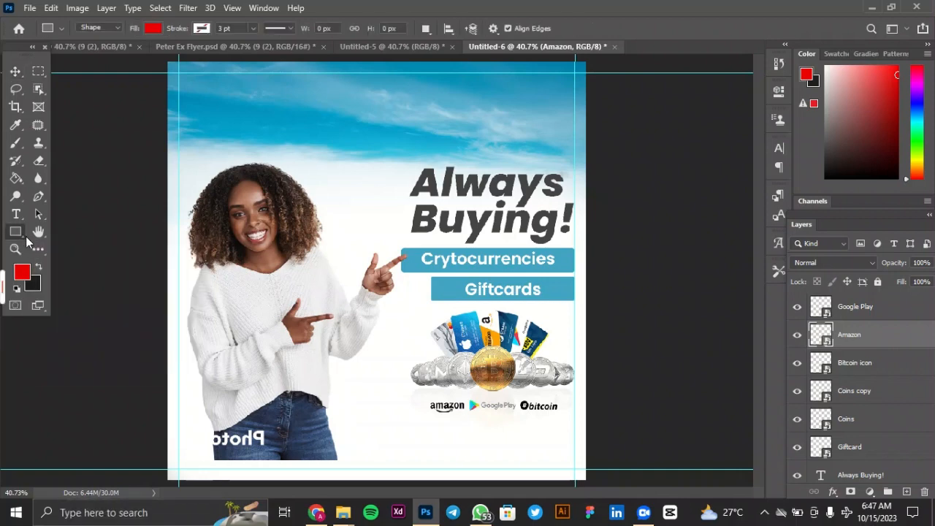
left_click_drag(152, 411, 609, 484)
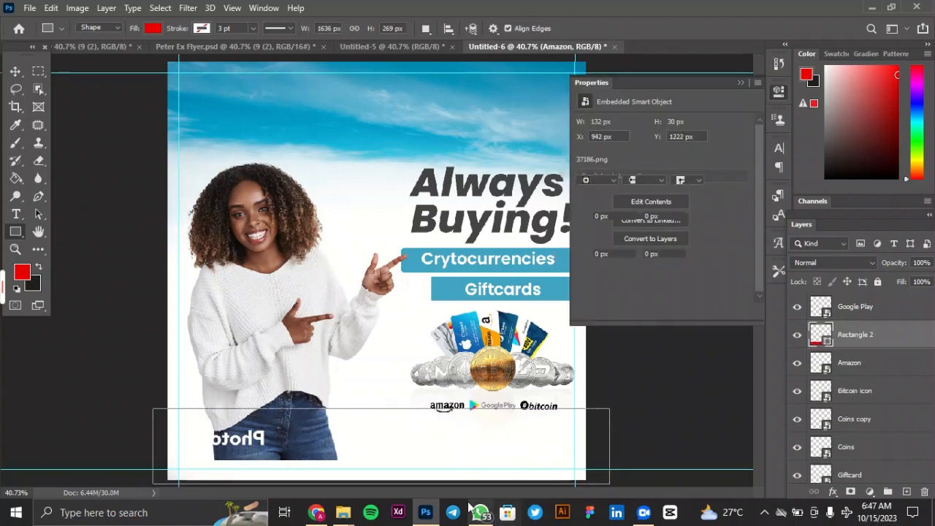
left_click(585, 166)
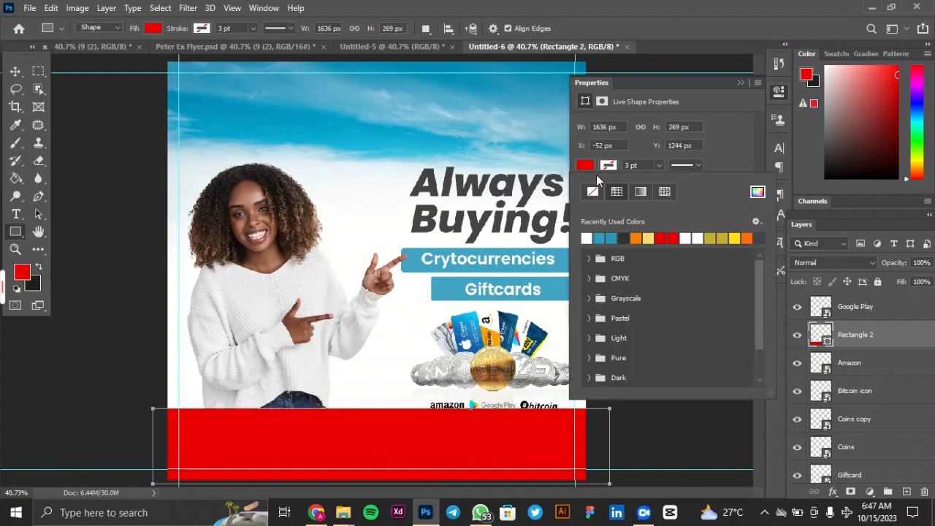
left_click(605, 238)
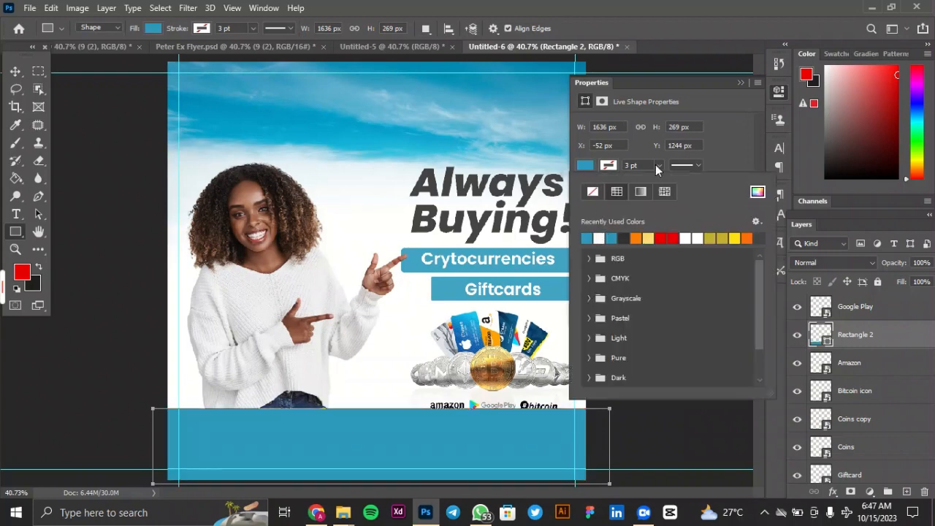
left_click(747, 81)
left_click(741, 81)
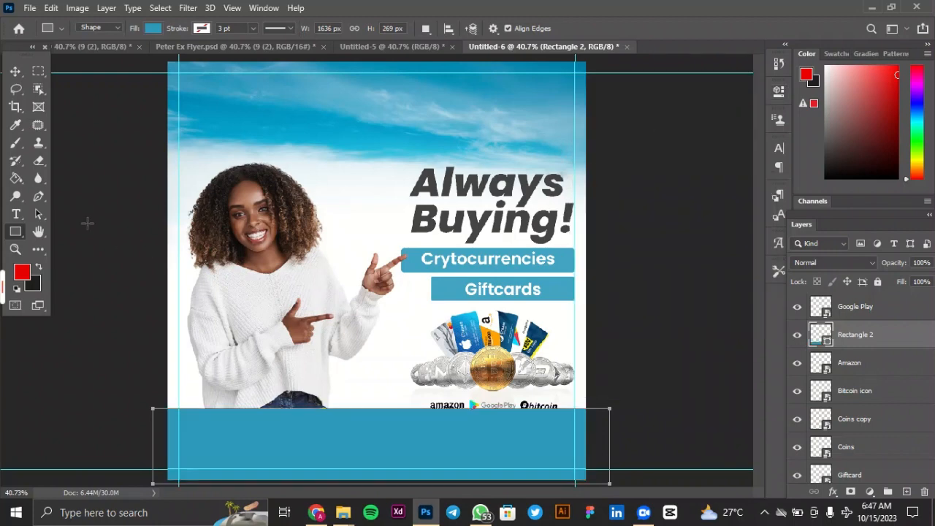
left_click(14, 70)
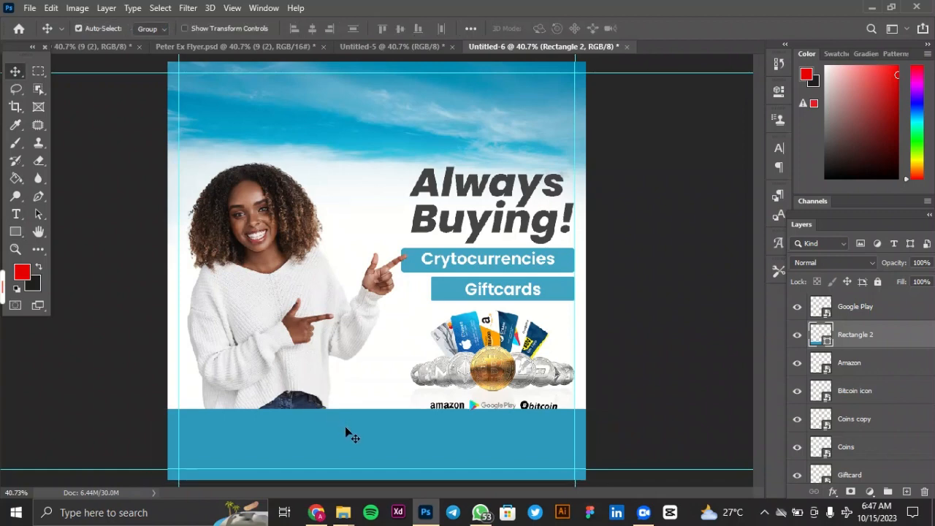
left_click_drag(345, 426, 347, 443)
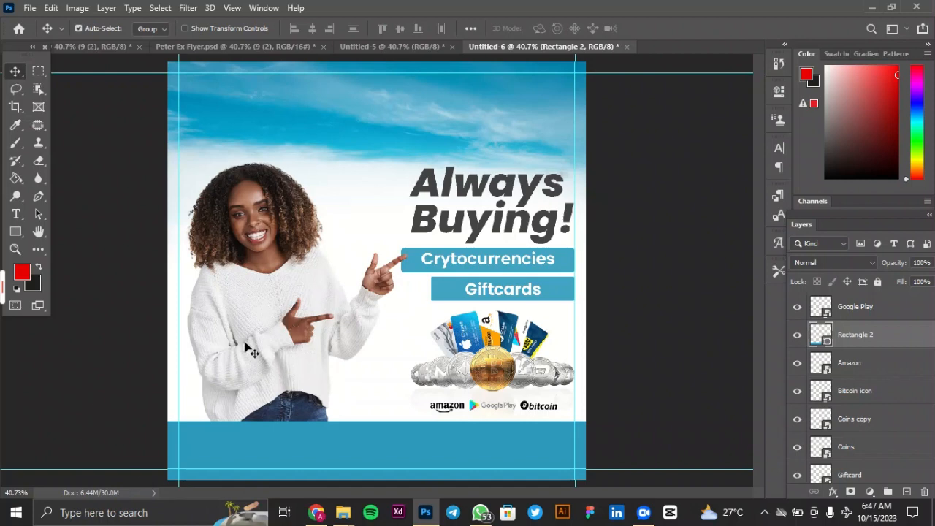
Scale the model to about 20.51% and lower her so the jeans are mostly hidden behind the blue footer.
left_click(295, 300)
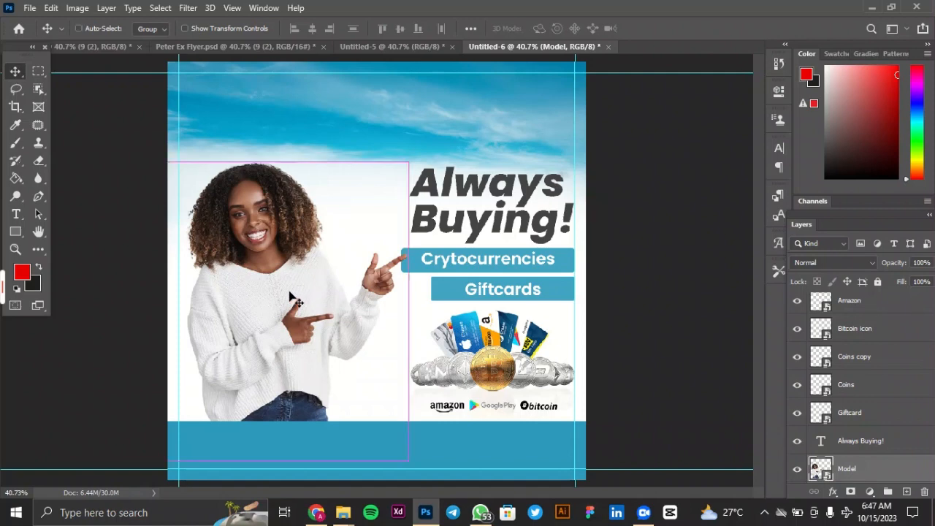
key("ctrl+t")
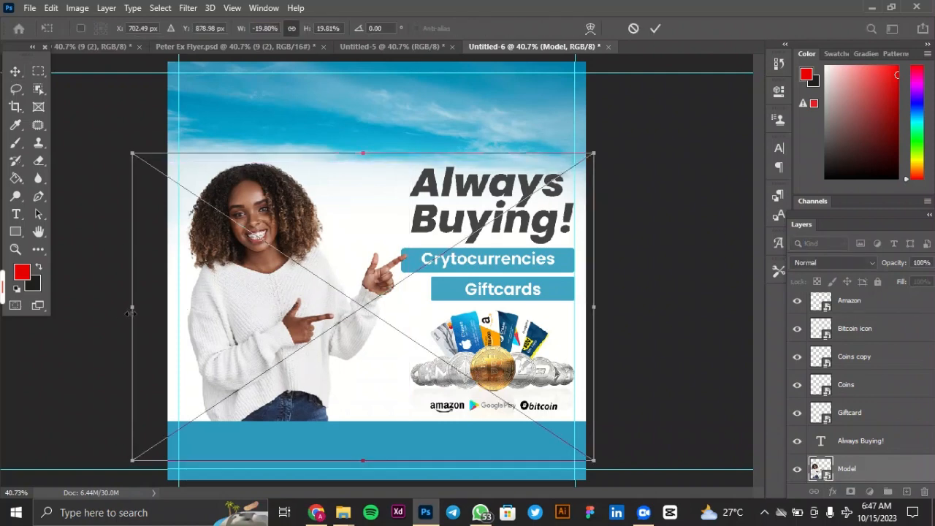
left_click_drag(134, 309, 116, 319)
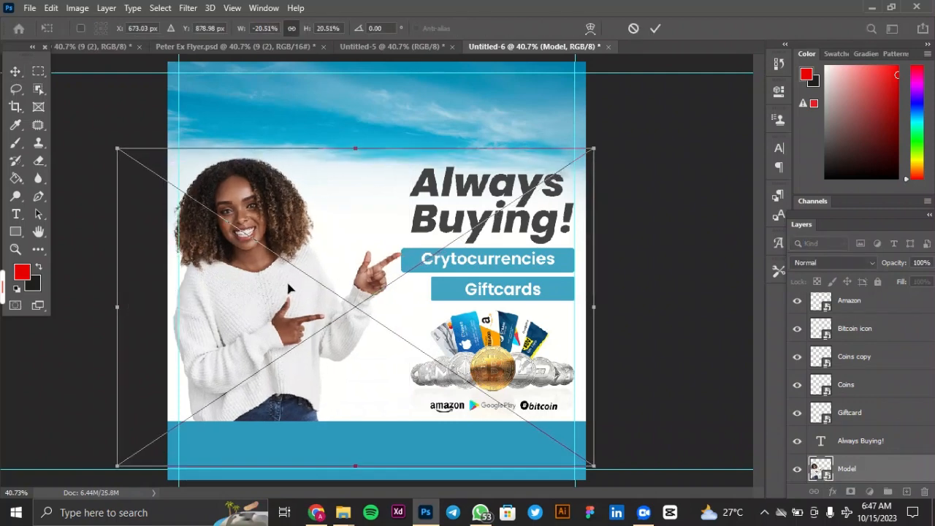
mouse_move(288, 289)
left_mouse_down()
mouse_move(288, 279)
mouse_move(289, 303)
left_mouse_up()
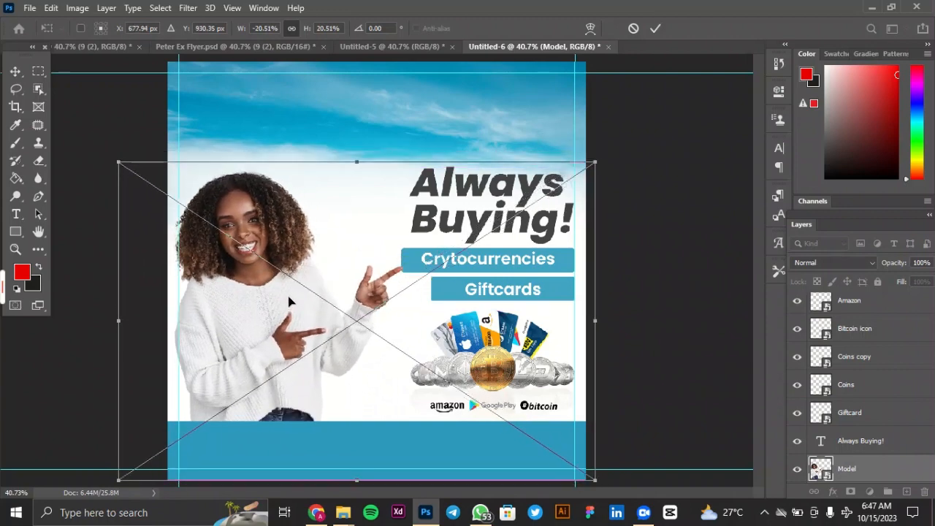
left_click(651, 32)
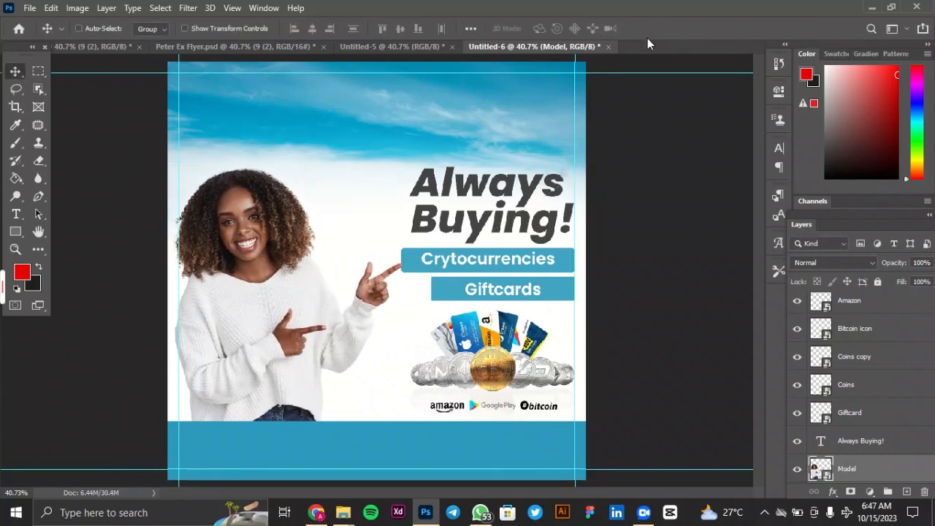
Enlarge the model further to about 21.07%, extending her toward the Crytocurrencies bar.
key("ctrl+t")
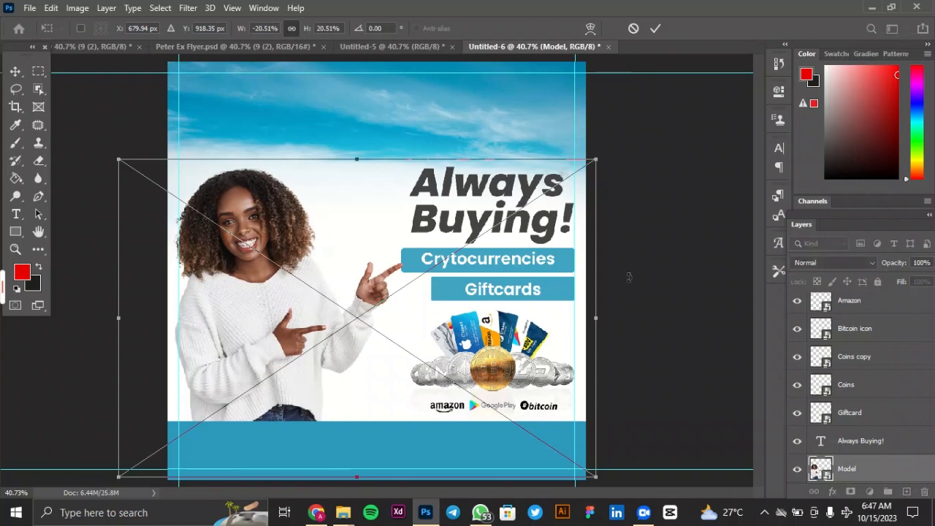
left_click_drag(596, 321, 609, 322)
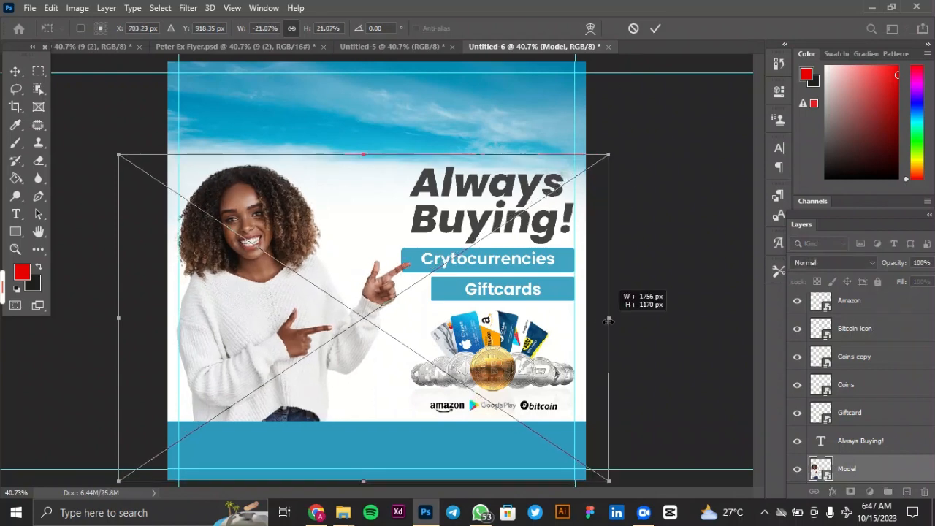
left_click(656, 29)
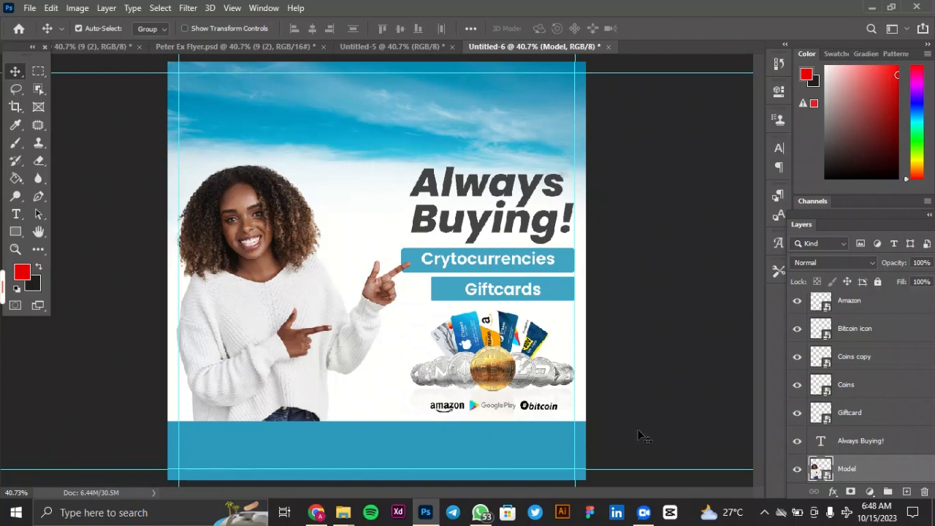
Add a new layer above the model and paint the footer's blue over the outer side of her hair with a soft 700 px brush.
left_click(905, 492)
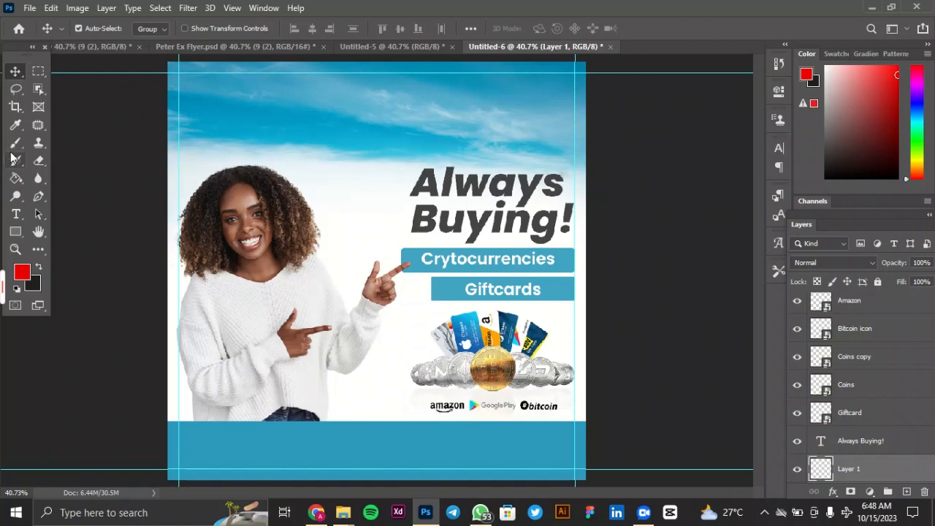
left_click(15, 143)
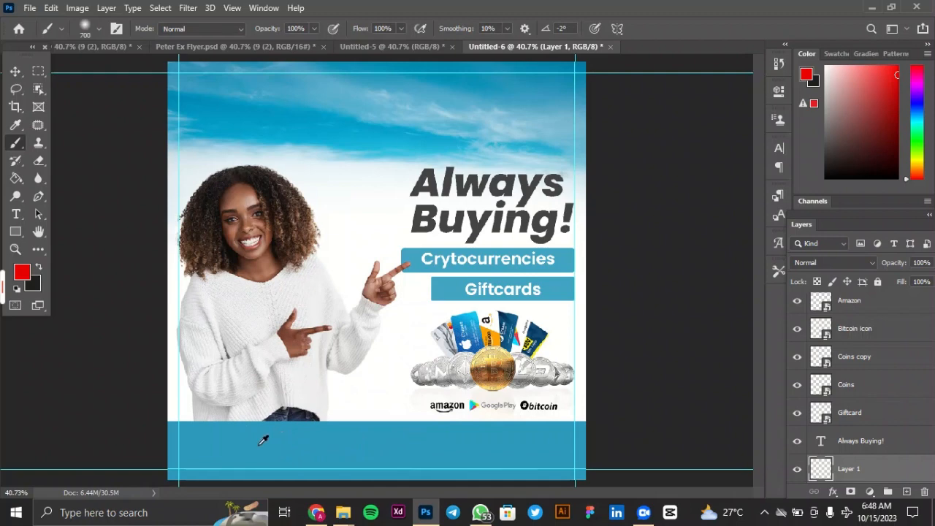
left_click(263, 440, "alt")
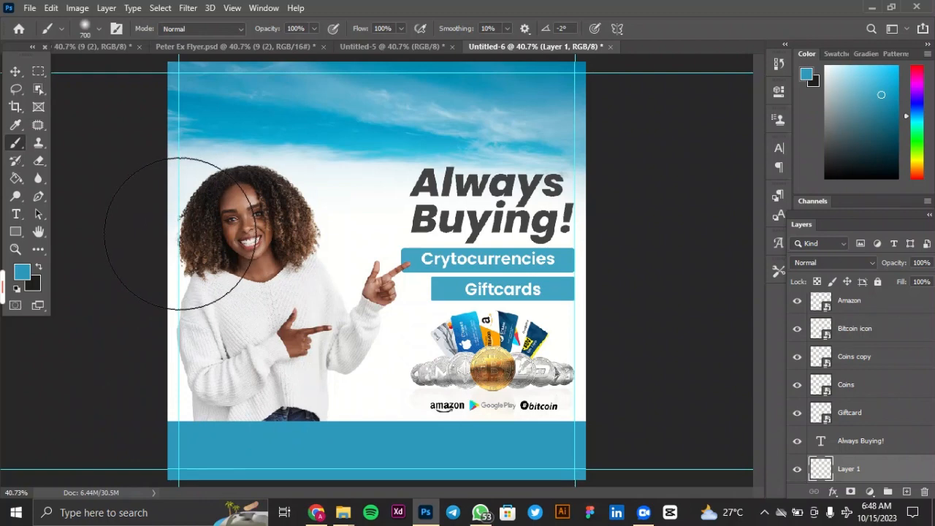
mouse_move(180, 233)
left_mouse_down()
mouse_move(177, 265)
mouse_move(167, 261)
left_mouse_up()
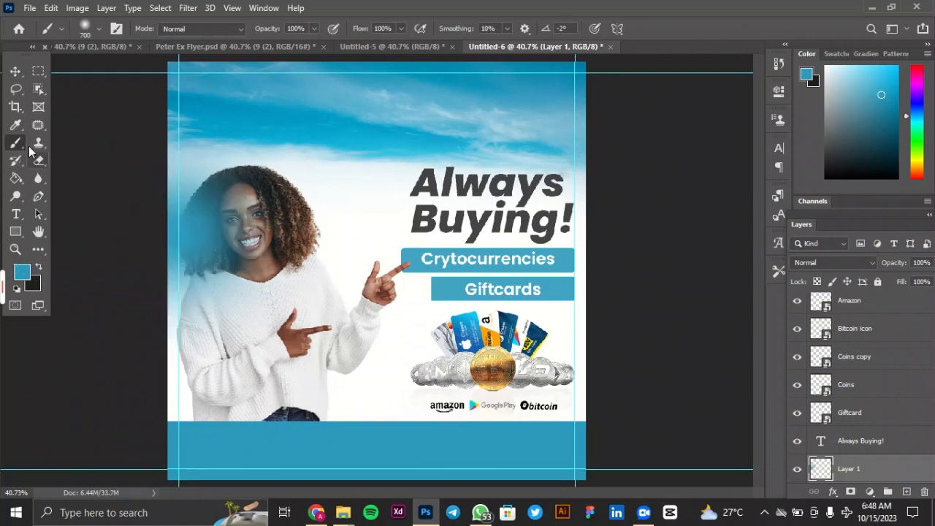
left_click(15, 73)
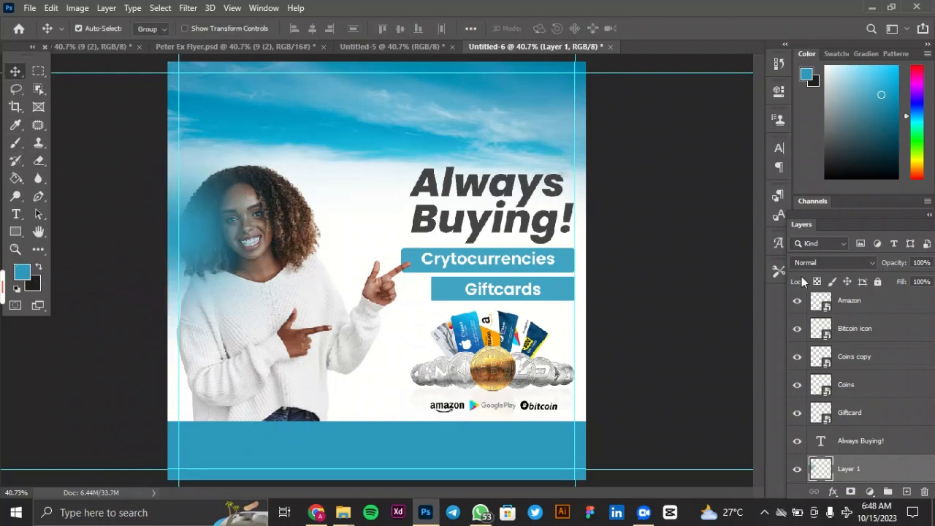
Set the painted glow layer's blend mode to Screen and its opacity to 50%.
left_click(820, 264)
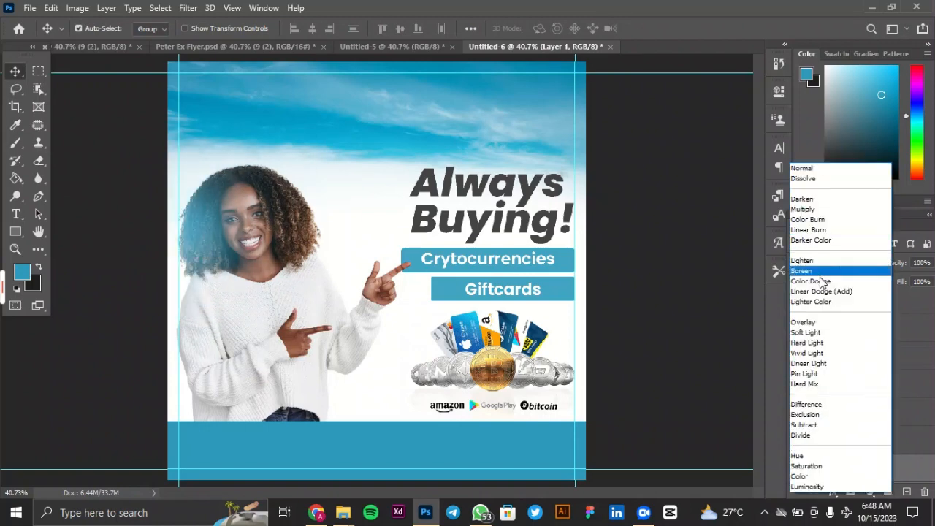
left_click(816, 273)
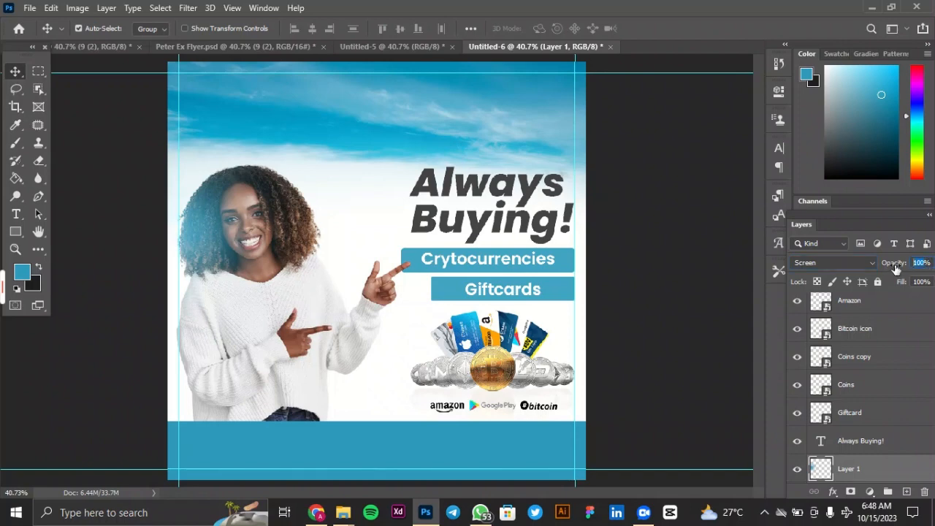
type("5")
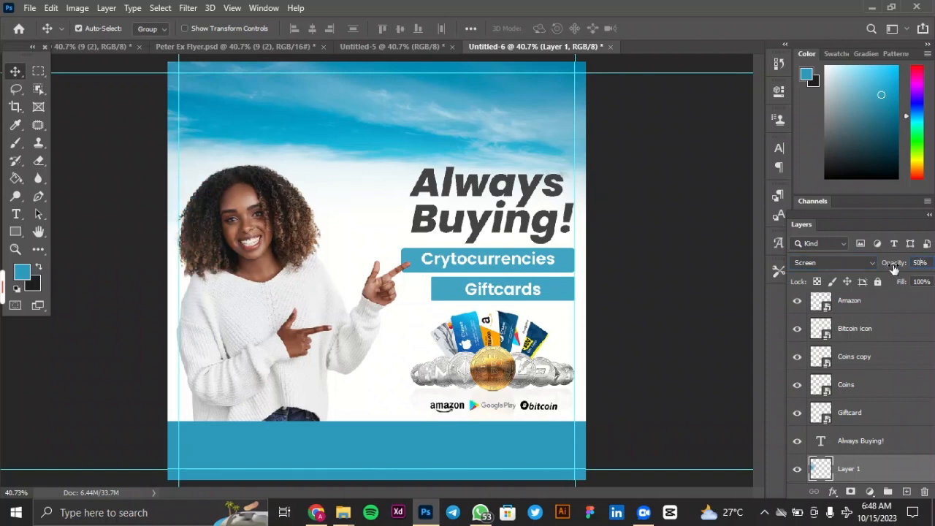
key("Return")
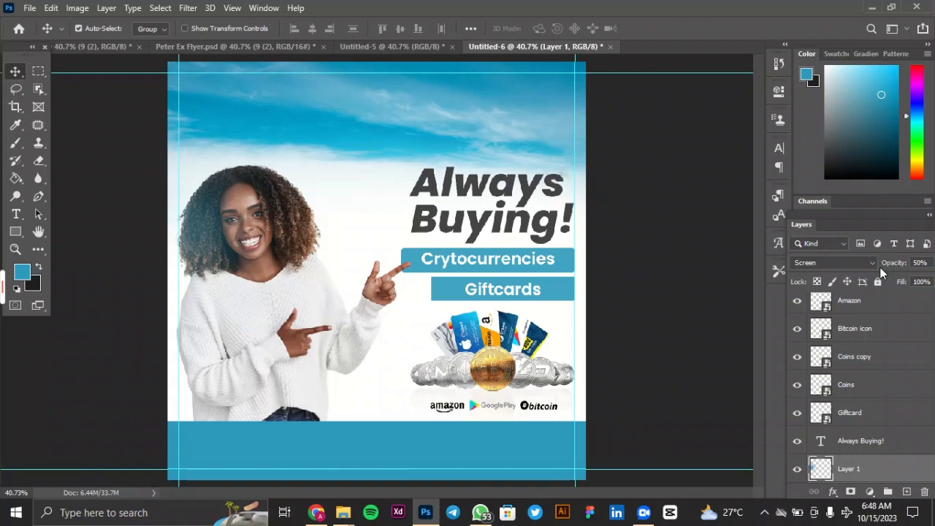
Scale the blue glow to about 128.39% and shift it slightly down over the model.
key("ctrl")
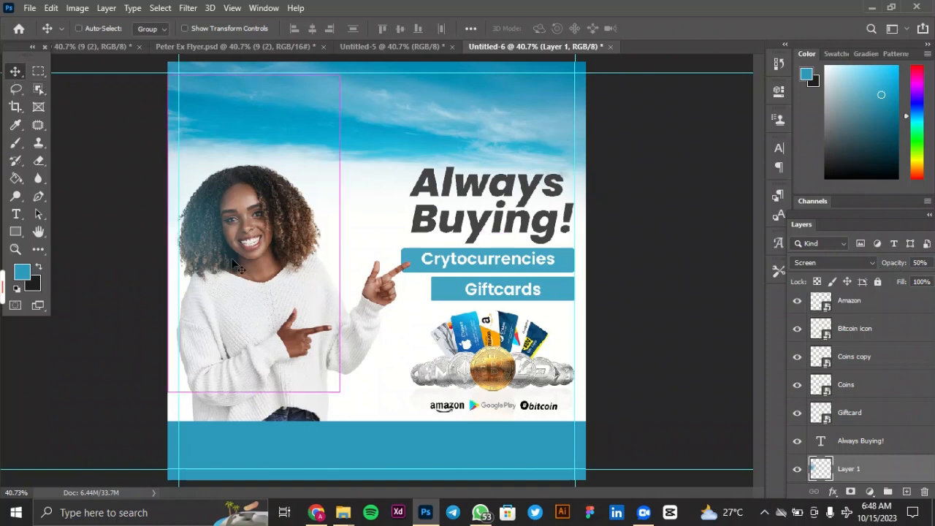
key("ctrl+t")
left_click_drag(337, 239, 386, 241)
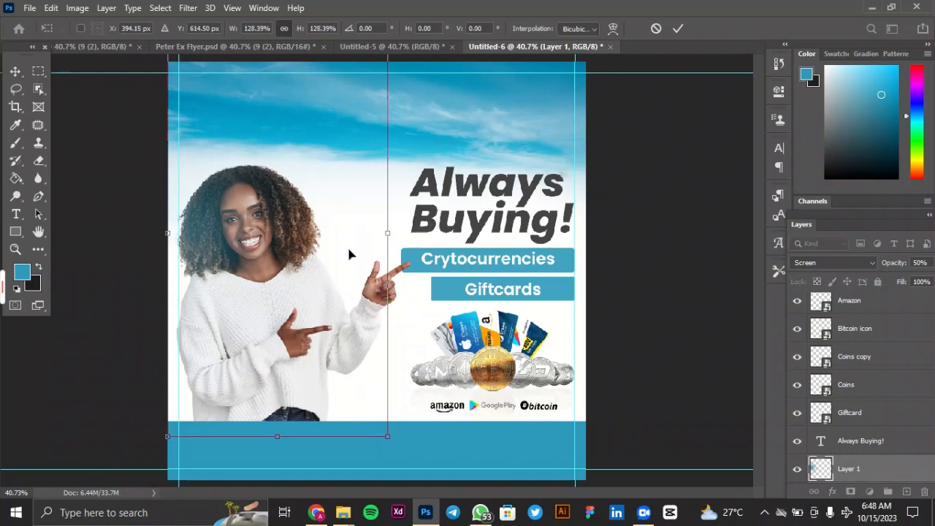
left_click_drag(303, 248, 303, 259)
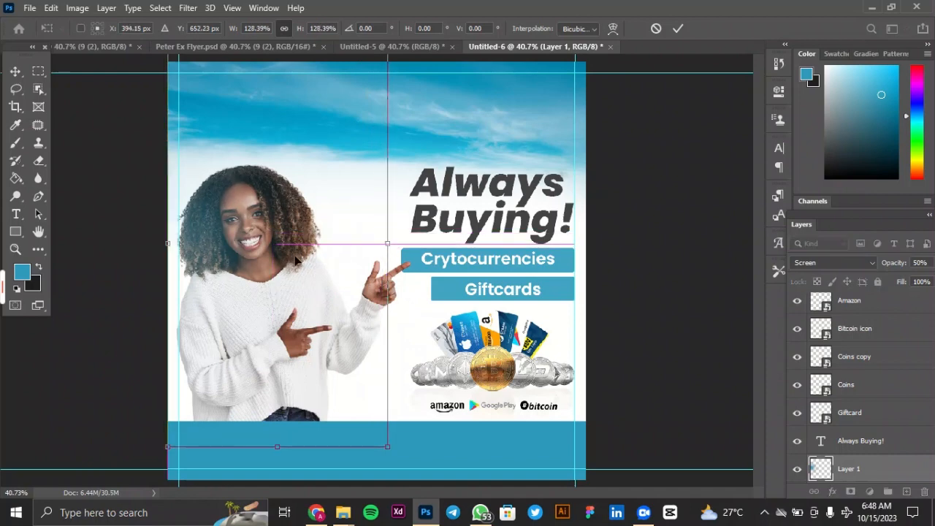
left_click(678, 28)
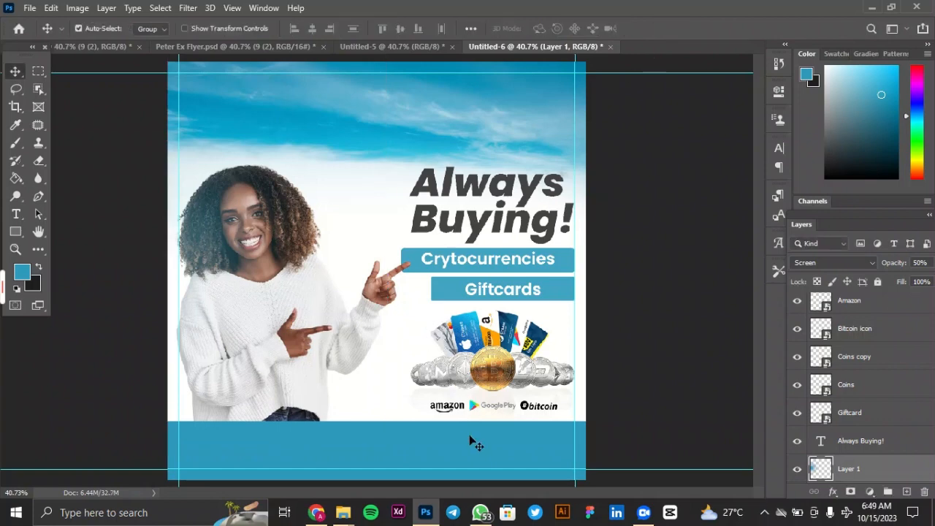
Add a new layer above the footer and draw a rectangle about 839 by 68 px inside it, starting at the left guide.
left_click(471, 456)
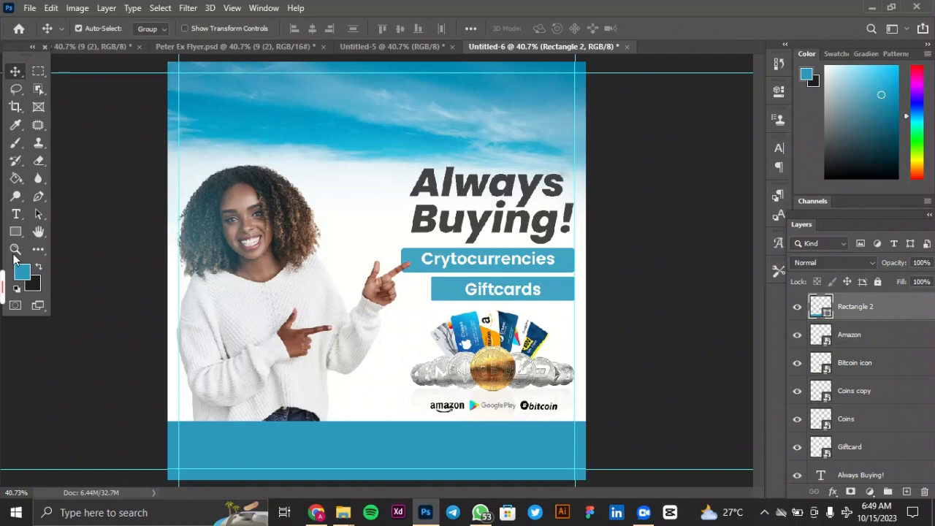
left_click(15, 231)
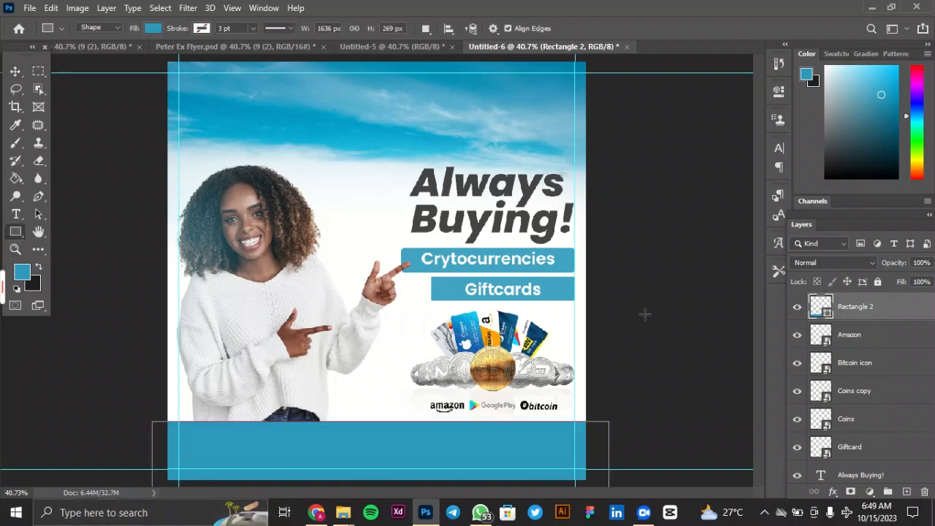
left_click(907, 491)
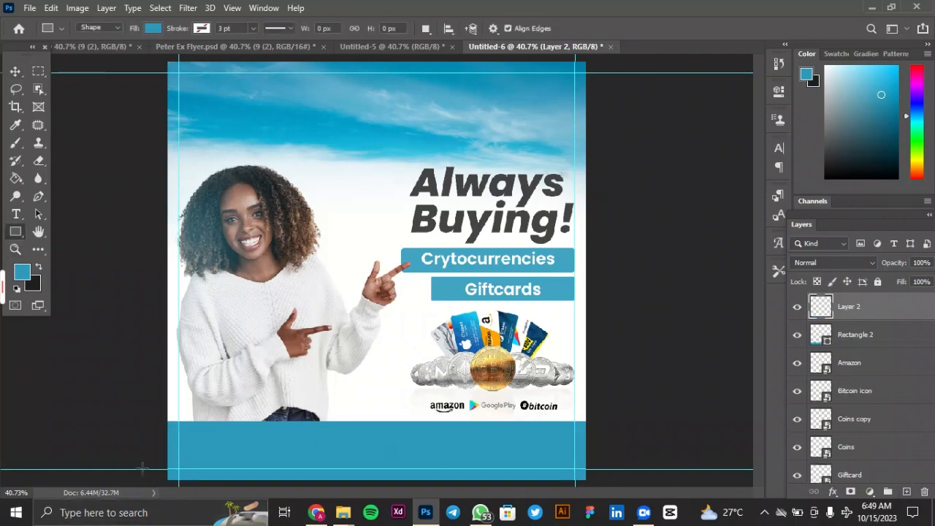
left_click_drag(179, 447, 413, 460)
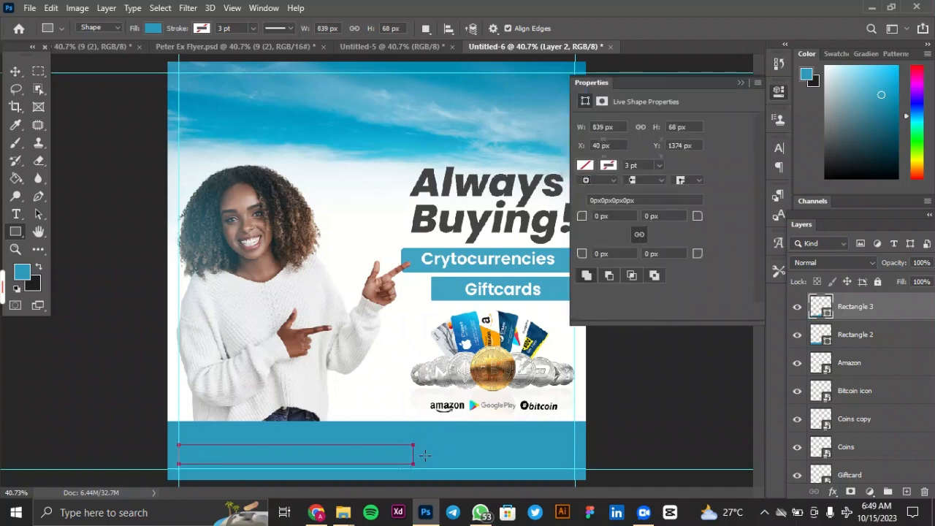
Fill the new footer rectangle with white and slightly round its corners.
left_click(585, 166)
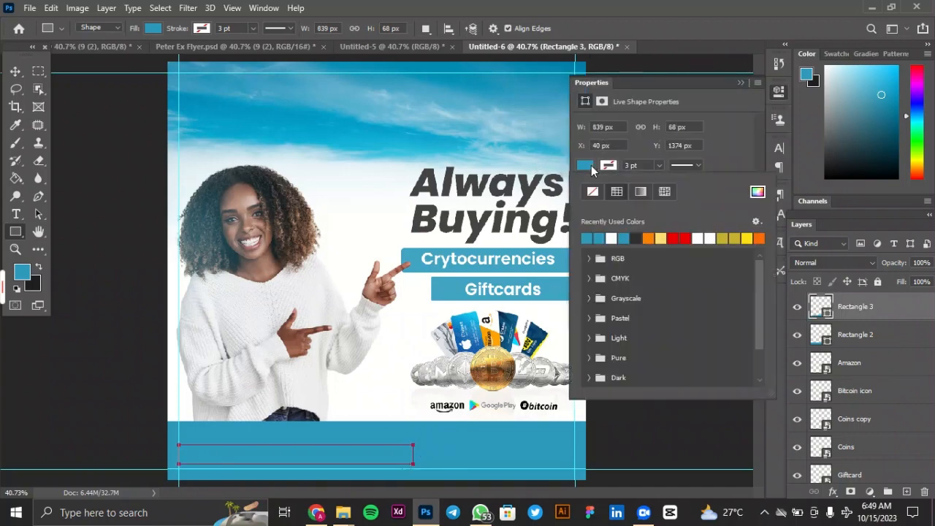
left_click(615, 234)
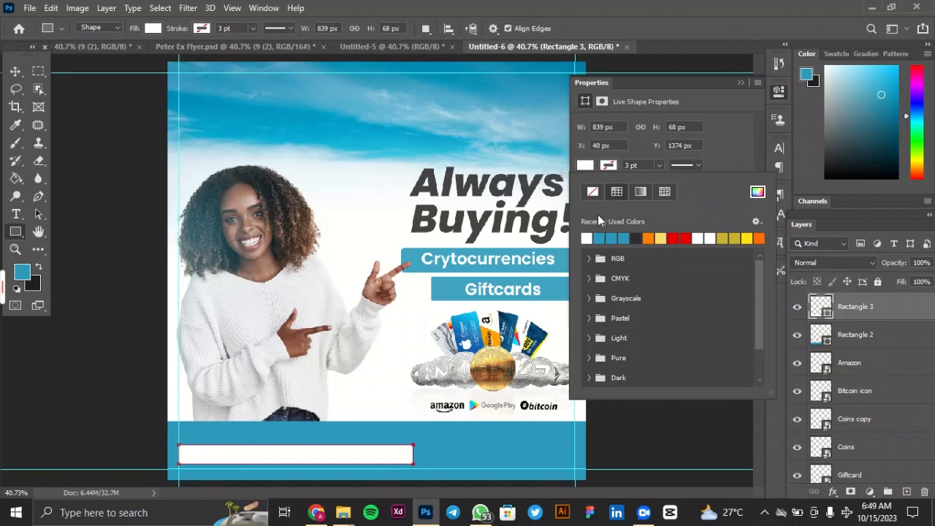
left_click(587, 166)
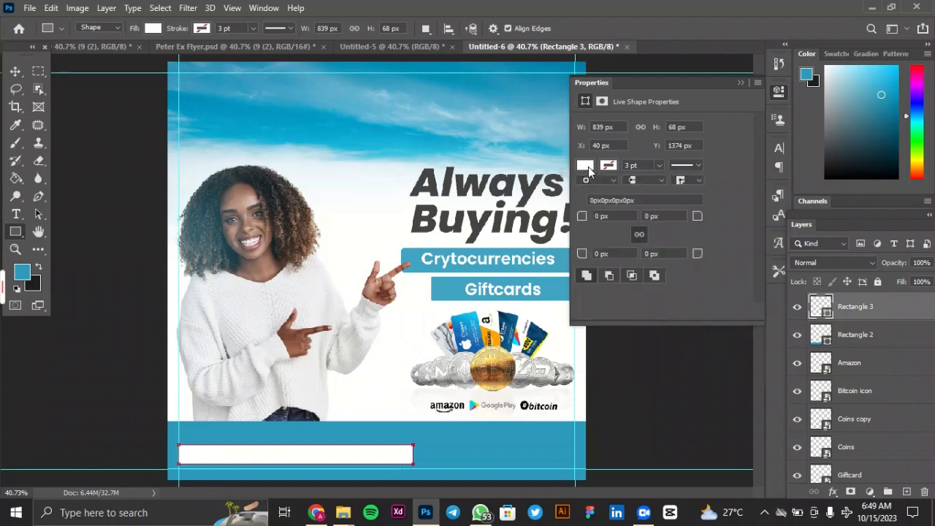
left_click(600, 216)
key("Return")
left_click(740, 82)
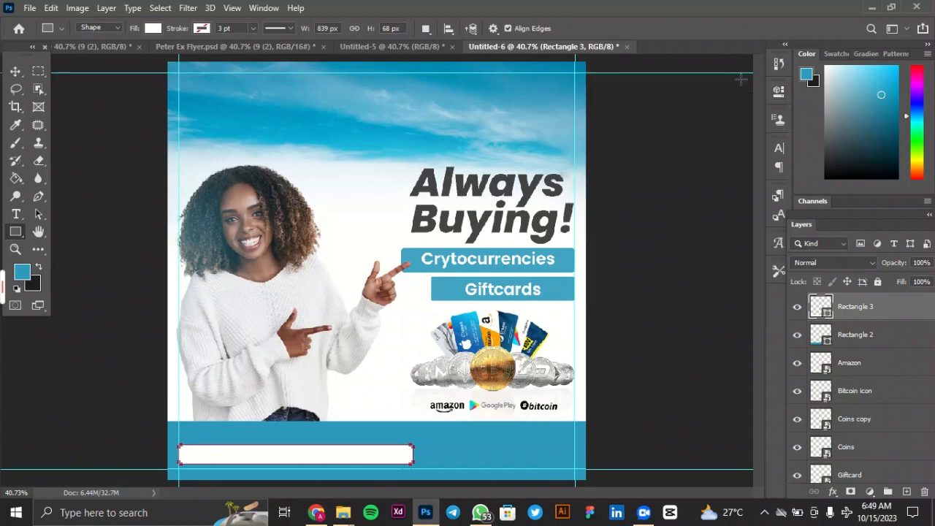
left_click(16, 74)
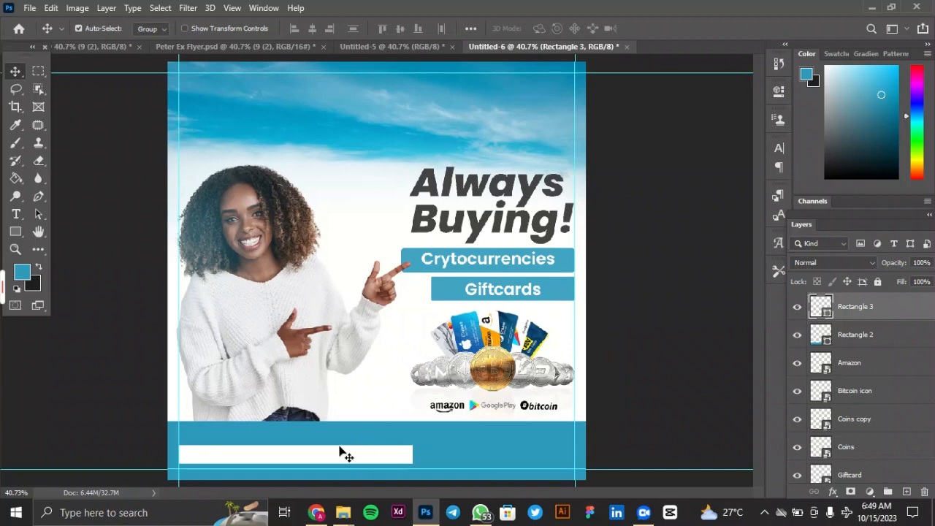
left_click(16, 233)
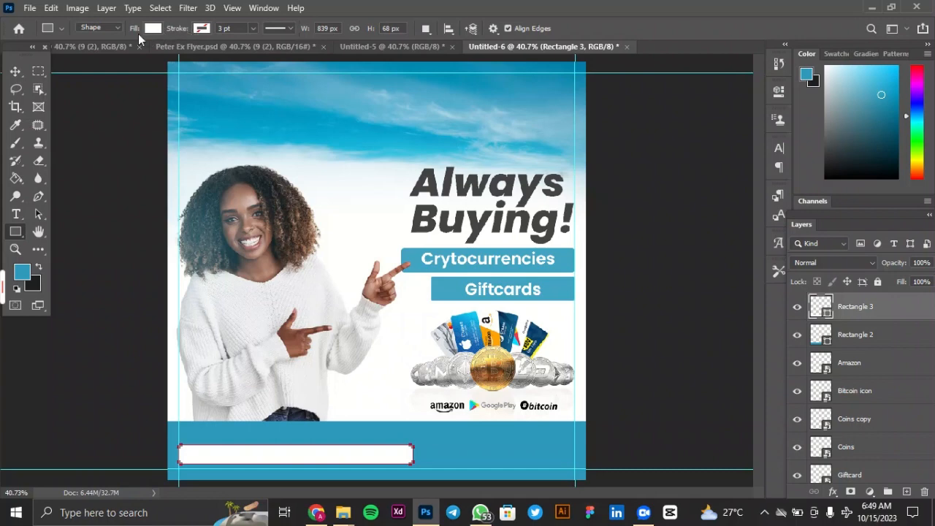
left_click(15, 70)
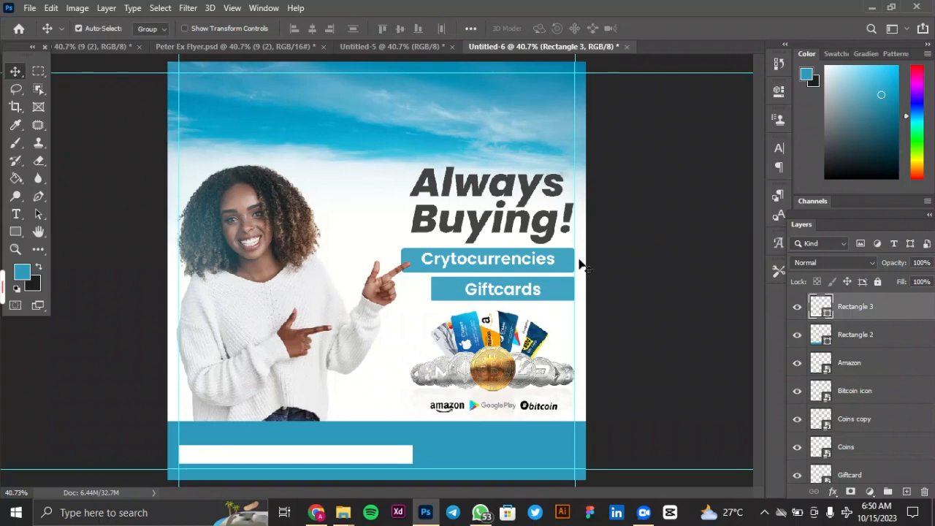
Copy the info layer with the contact icons and handles from the Untitled-5 assets document into the Untitled-6 flyer.
left_click(423, 47)
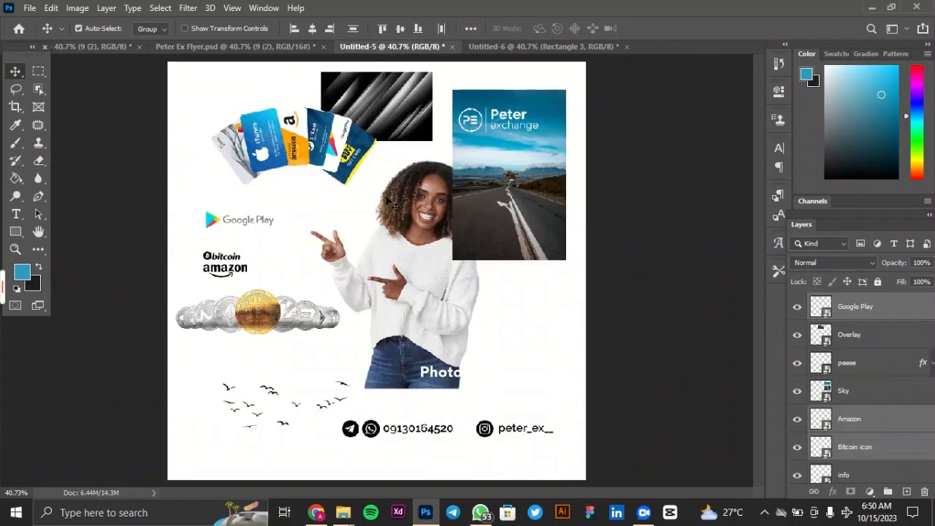
left_click(422, 432)
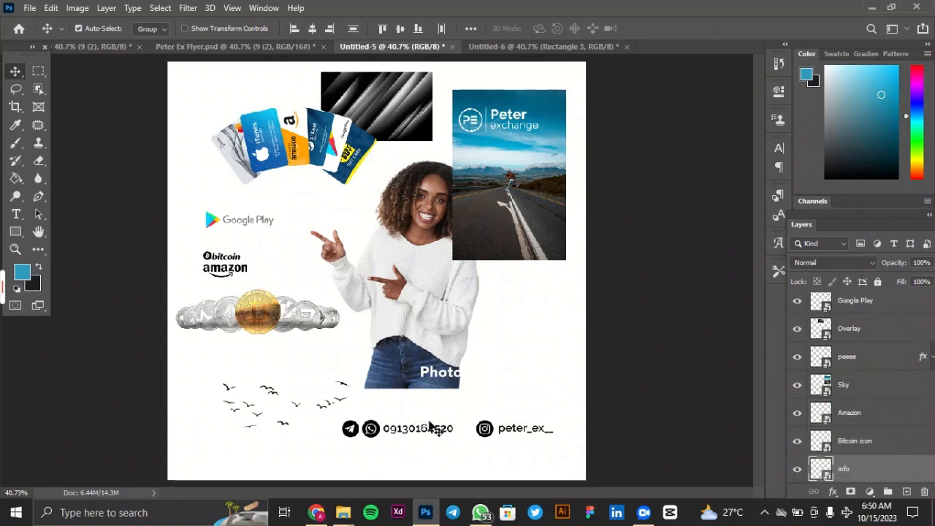
left_click(434, 427)
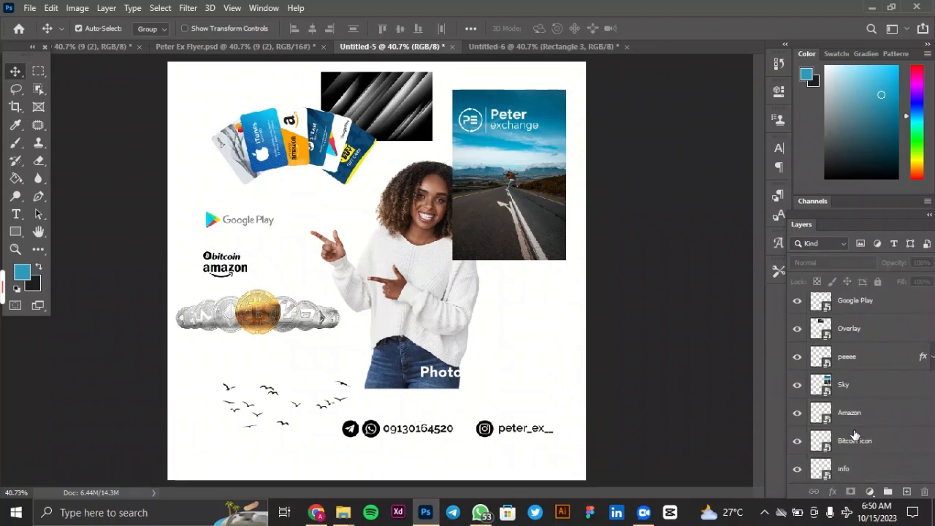
left_click(828, 476)
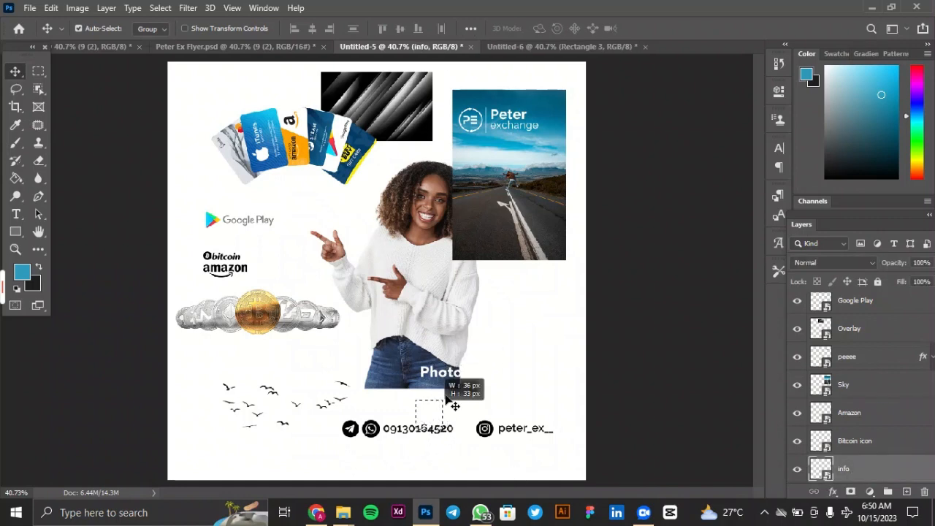
left_click(868, 449)
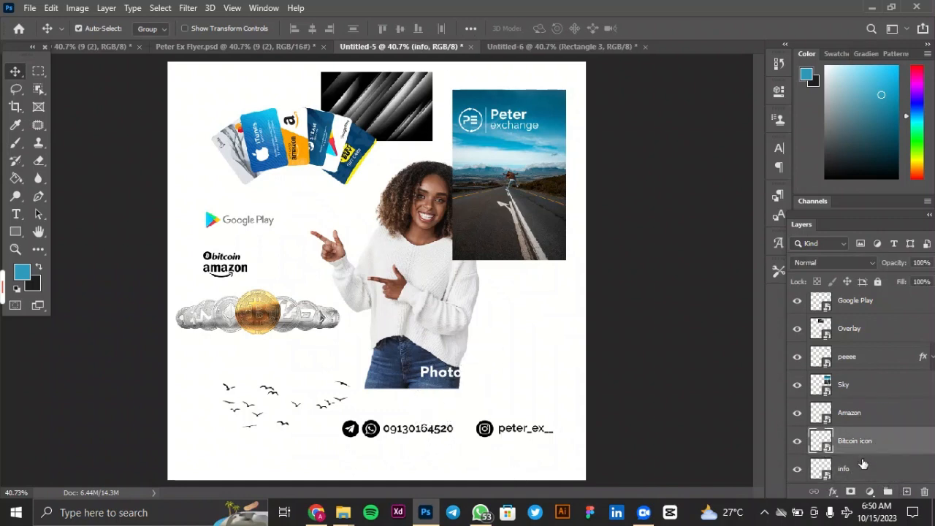
left_click(863, 468)
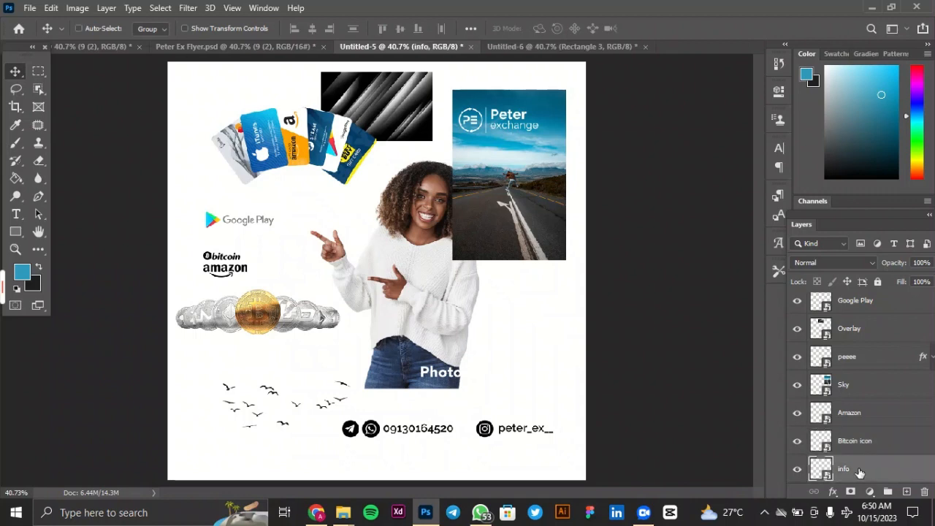
left_click_drag(498, 427, 338, 393)
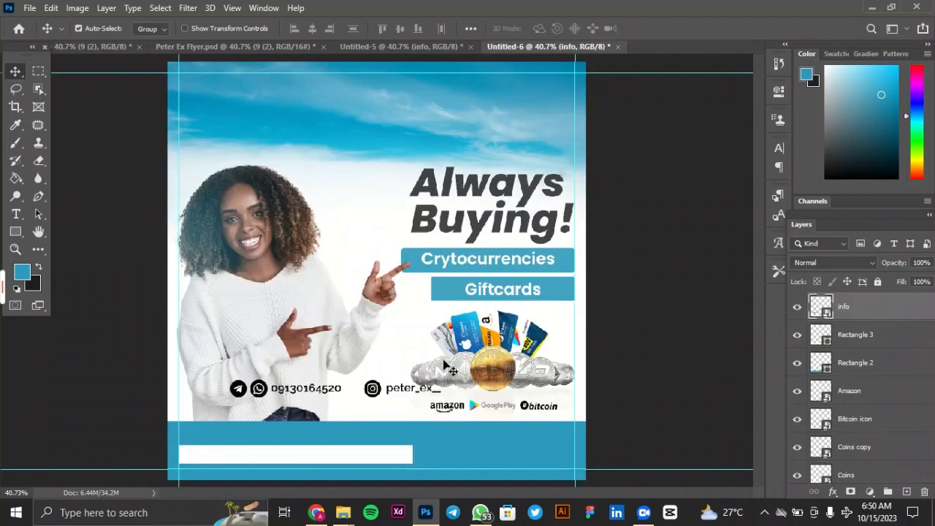
Scale the contact info to about 43.82% and place it on the white footer rectangle.
key("ctrl")
key("ctrl+t")
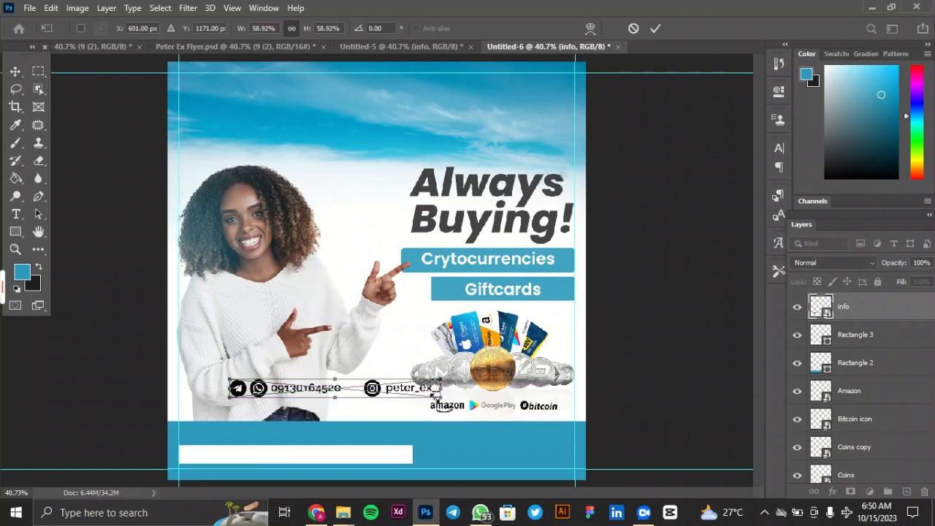
left_click_drag(438, 399, 345, 457)
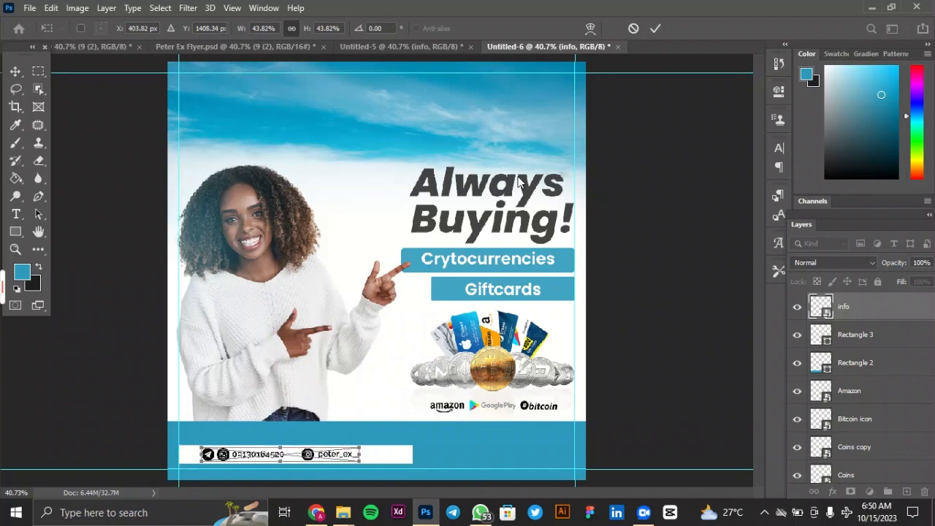
left_click(657, 28)
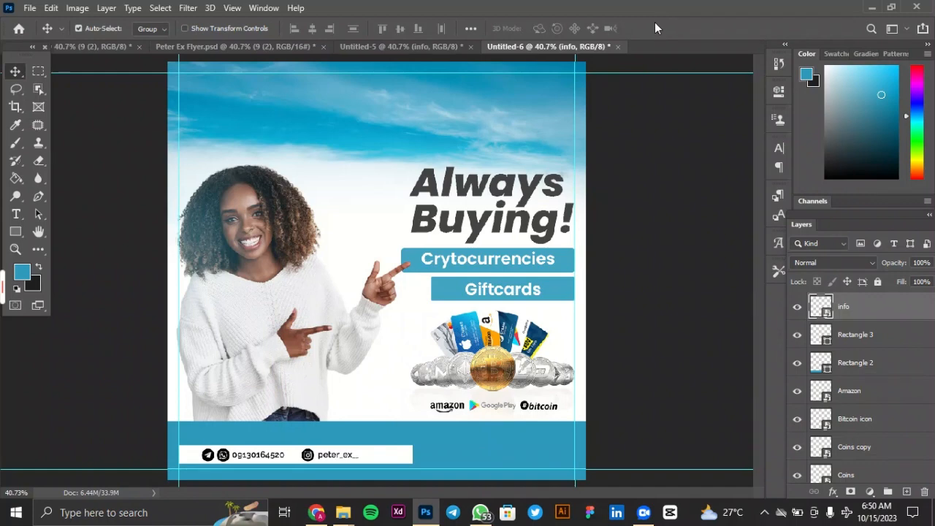
Narrow the white footer rectangle from its right side to about 770 px wide, keeping its height.
left_click(847, 347)
key("ctrl+t")
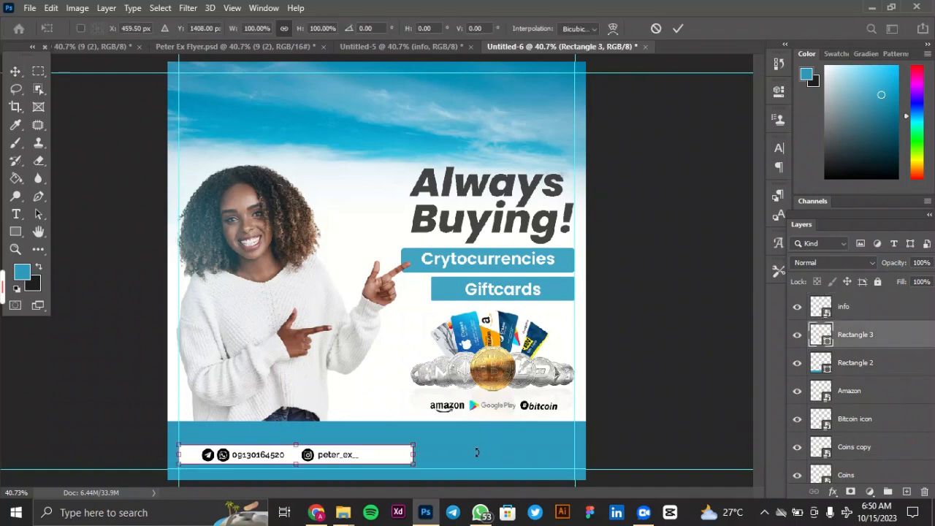
left_click_drag(416, 457, 397, 458)
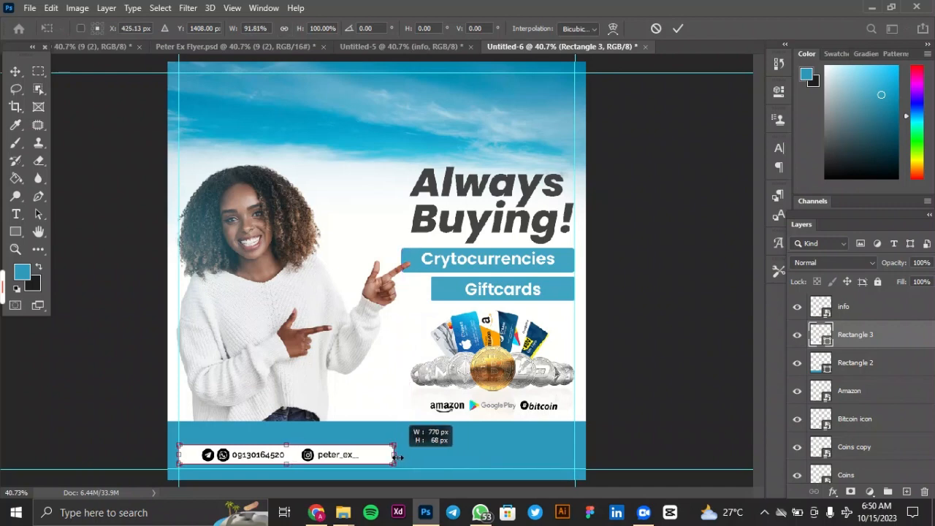
left_click_drag(397, 457, 397, 458)
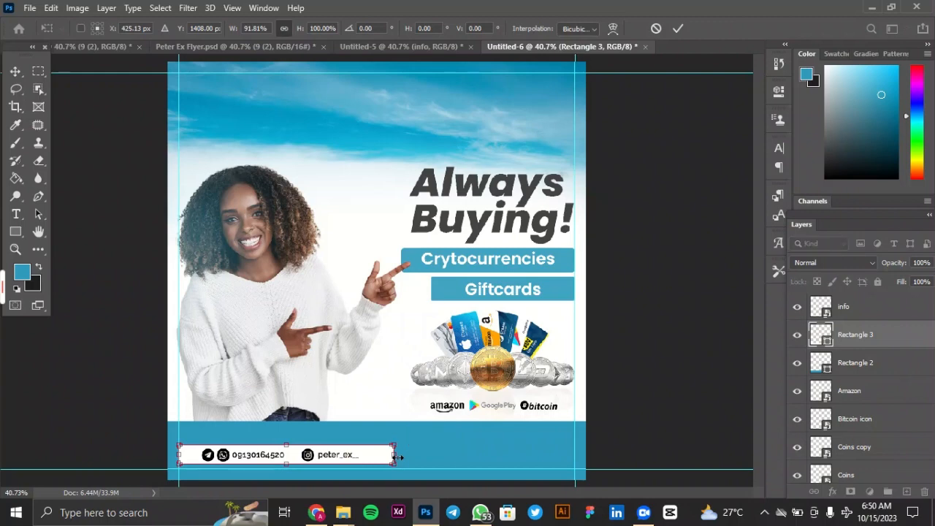
left_click(677, 27)
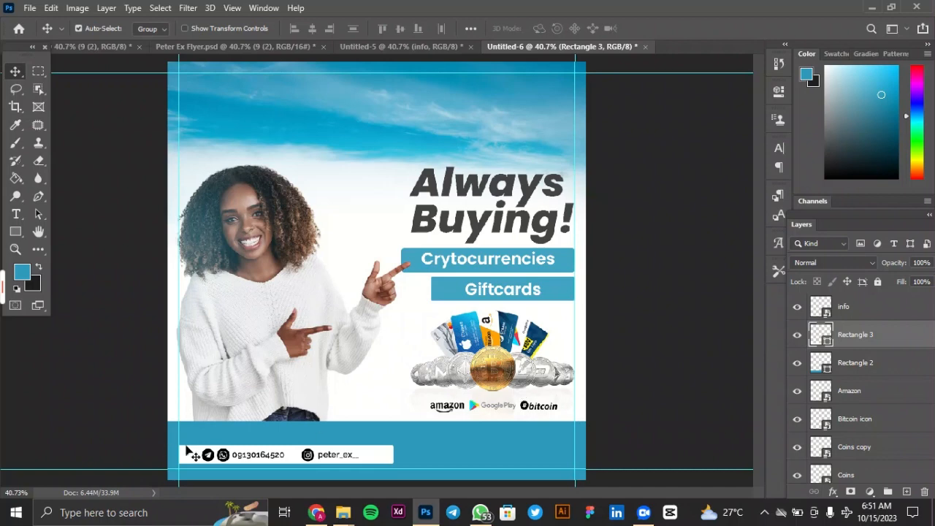
Duplicate the Giftcards text, move the copy into the footer beside the white rectangle and place its layer above info.
left_click(491, 293)
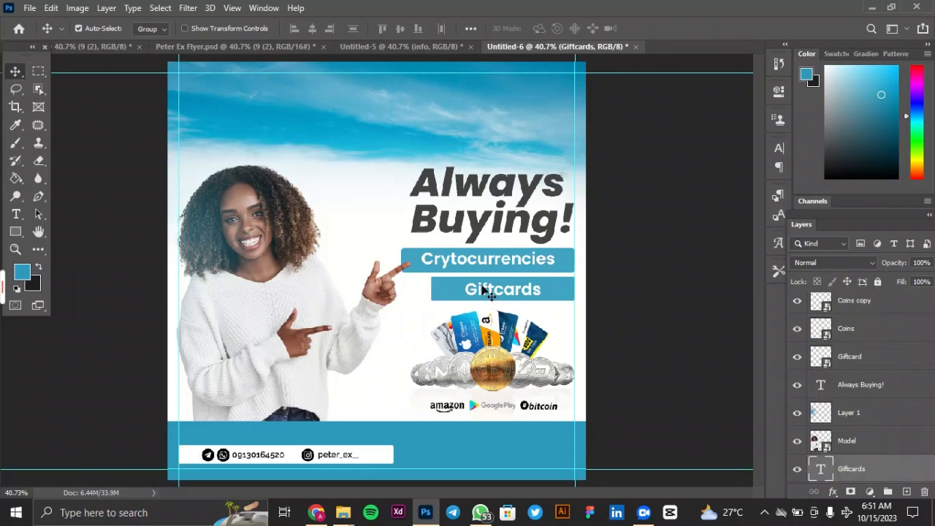
key("ctrl+j")
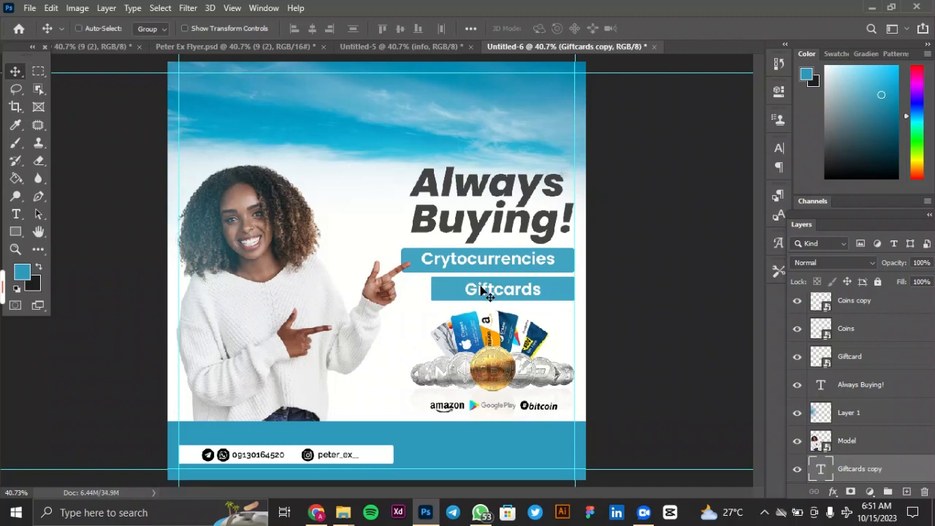
key("ctrl+t")
left_click_drag(473, 294, 442, 448)
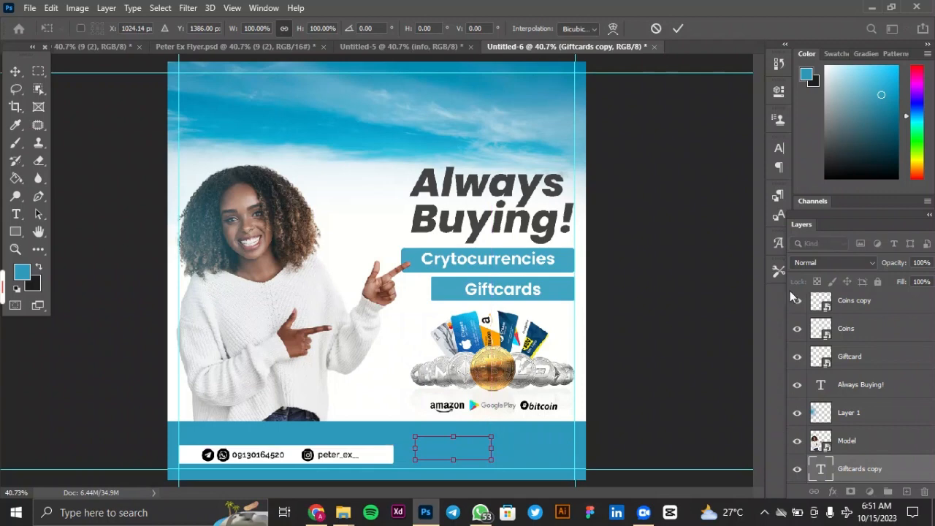
left_click(677, 28)
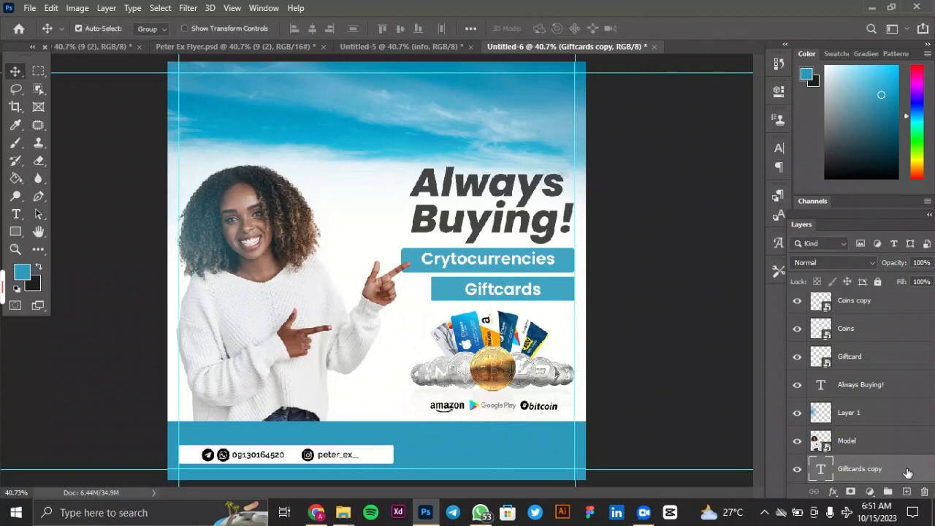
left_click_drag(888, 328, 887, 326)
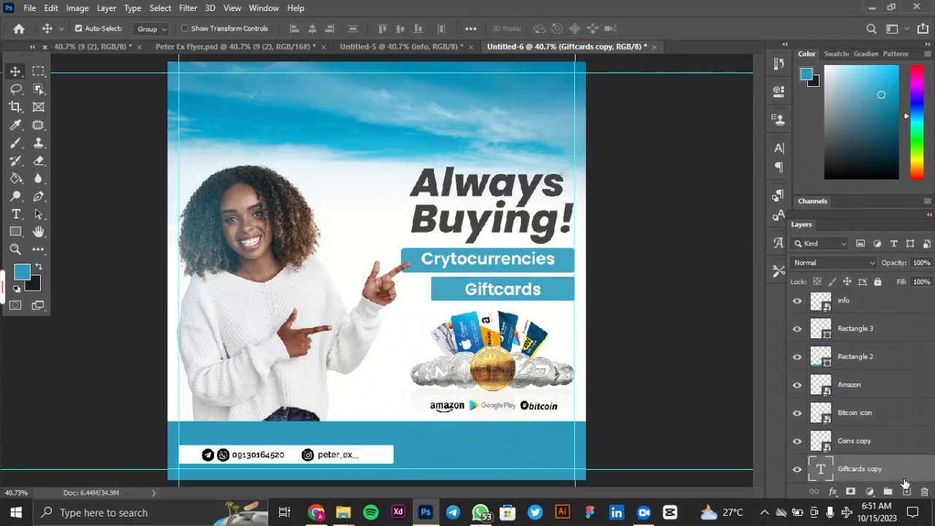
left_click_drag(896, 474, 869, 332)
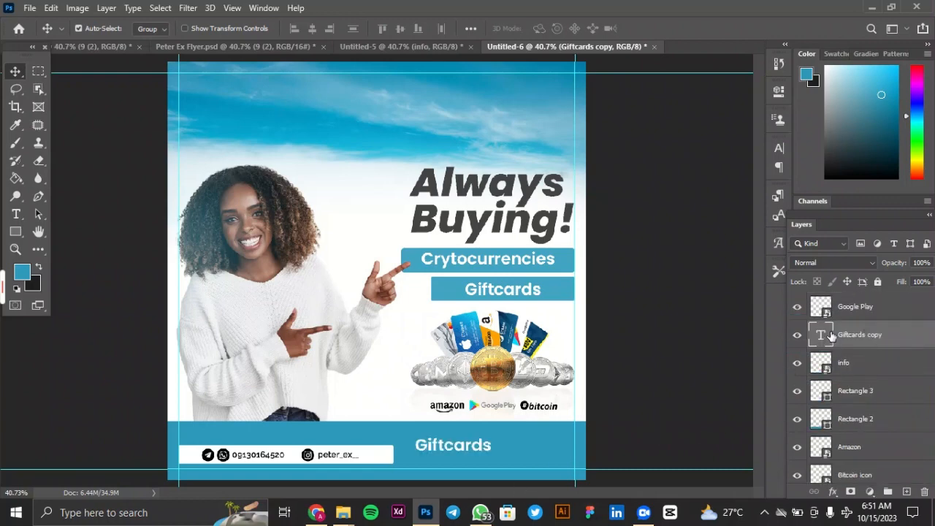
Replace the copied footer text with "keeping you relaxed & Satisfied".
double_click(831, 335)
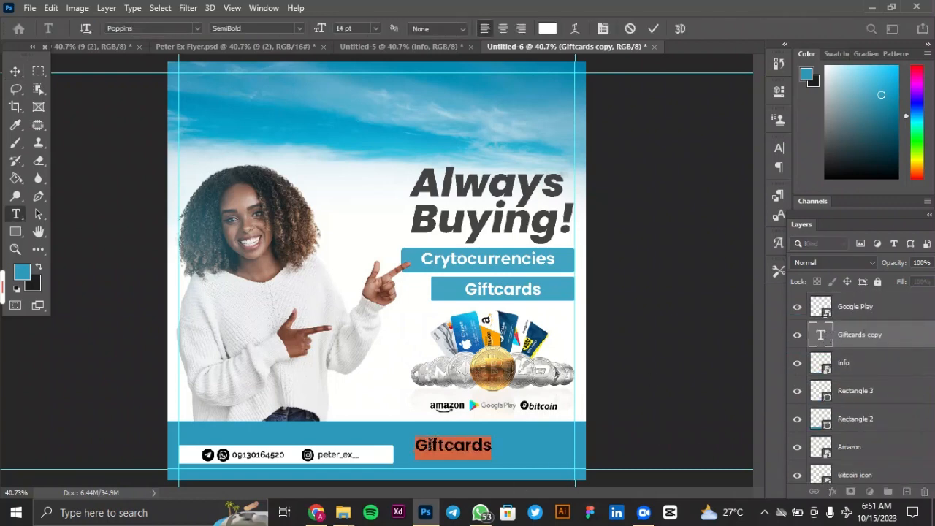
type("kee")
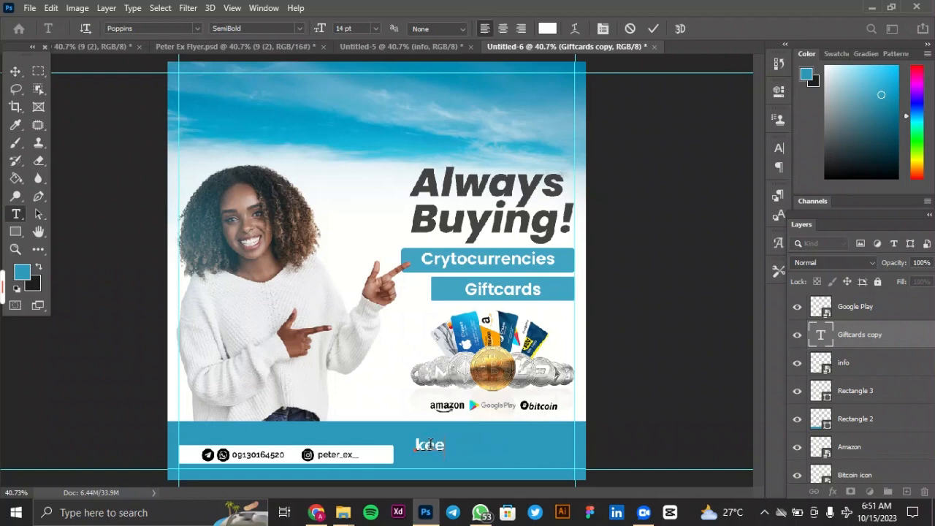
type("ping you")
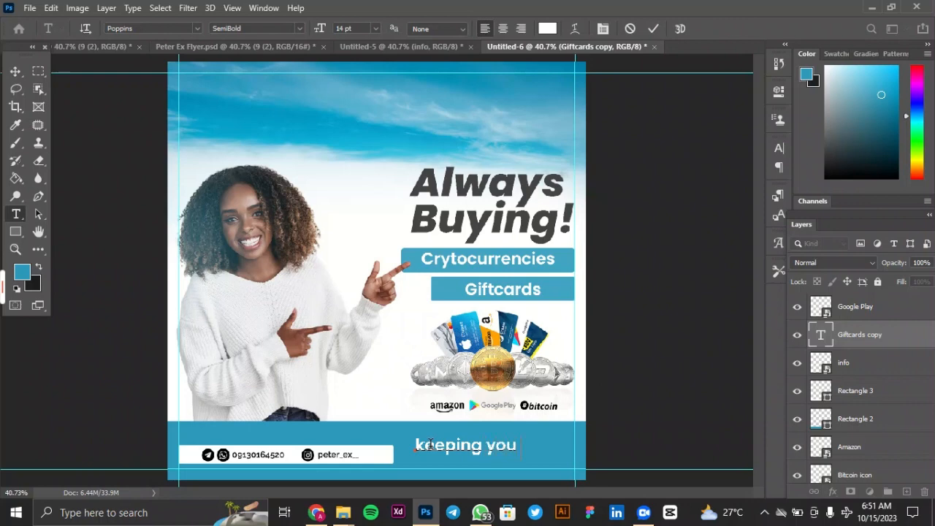
type(" rela")
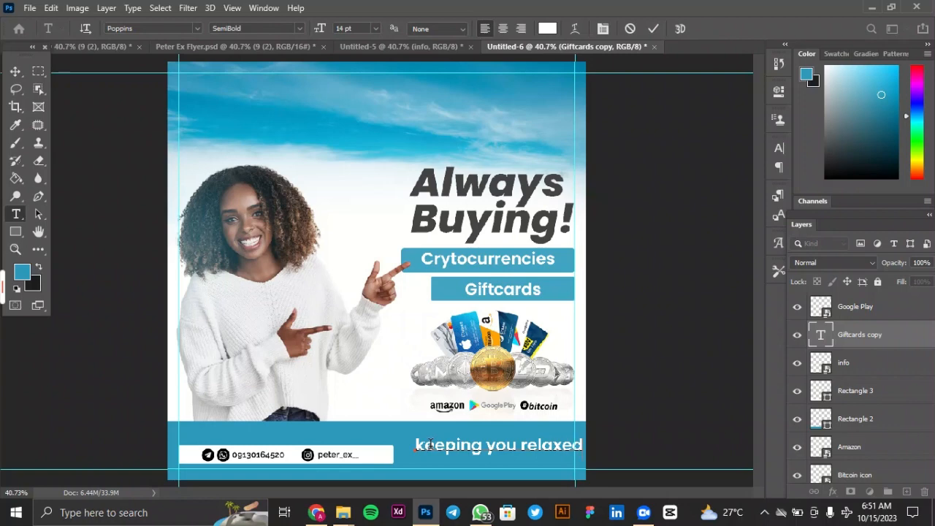
type("xed")
left_click(654, 28)
key("v")
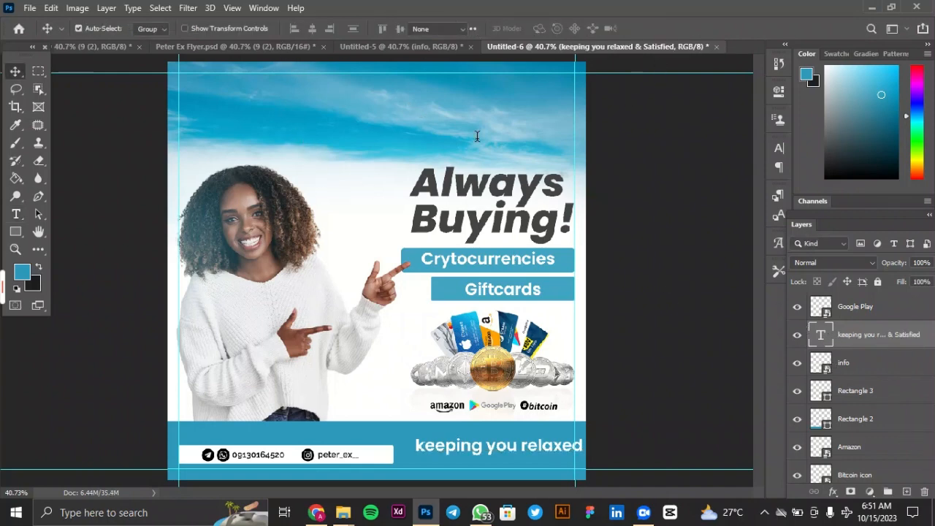
Set the footer tagline to 6 pt Poppins SemiBold Italic.
double_click(821, 335)
left_click(375, 29)
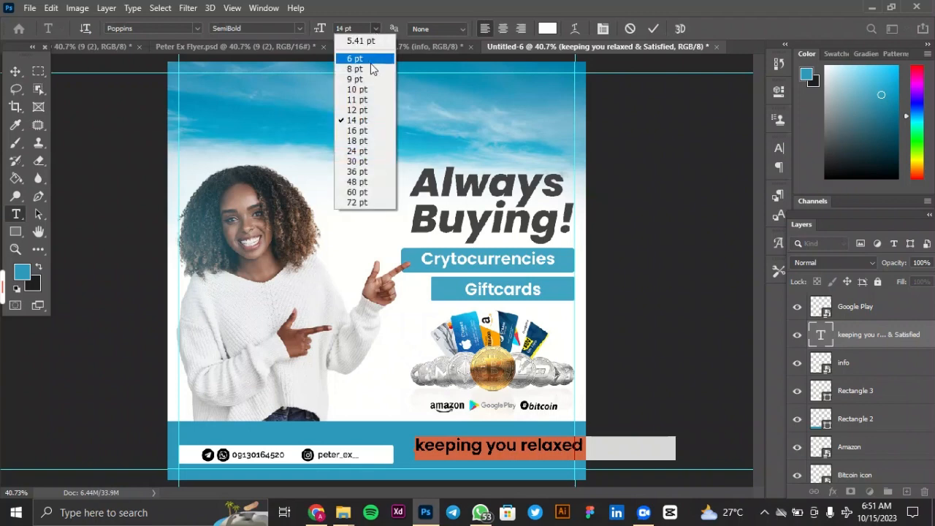
left_click(367, 62)
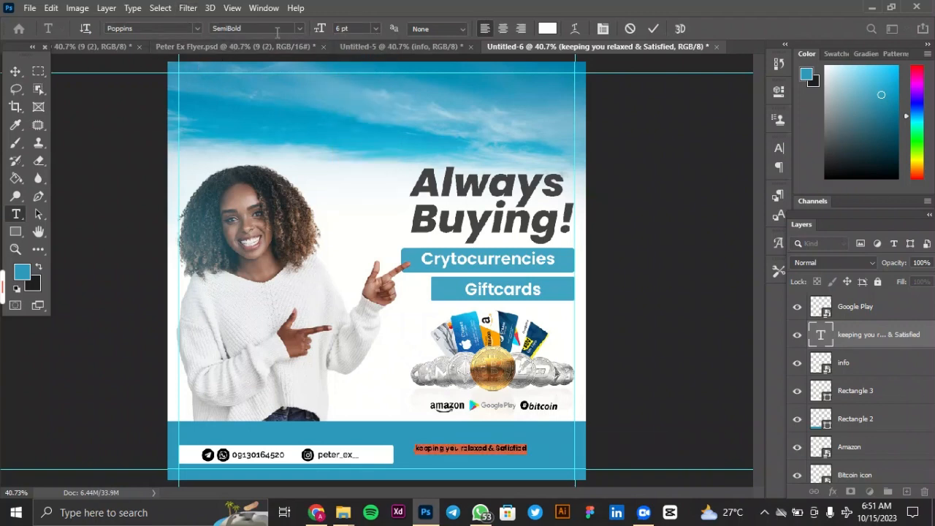
left_click(298, 29)
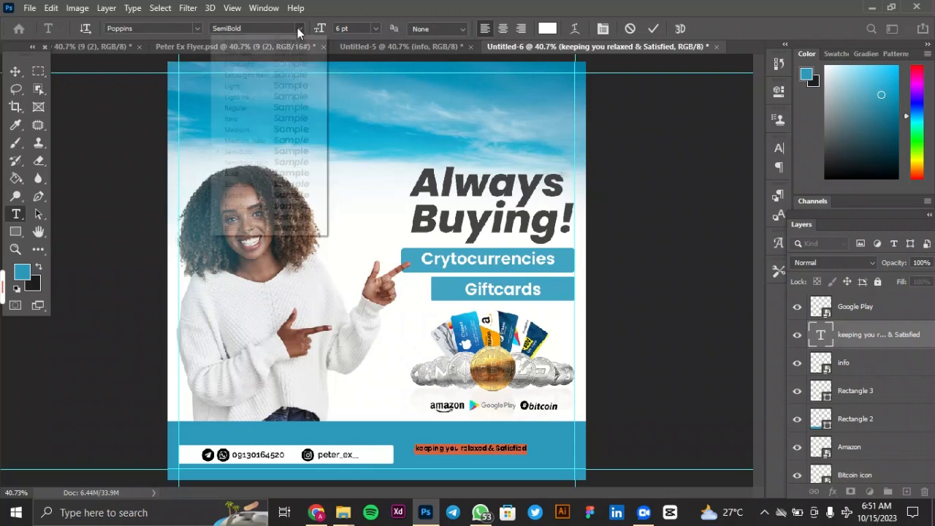
left_click(290, 162)
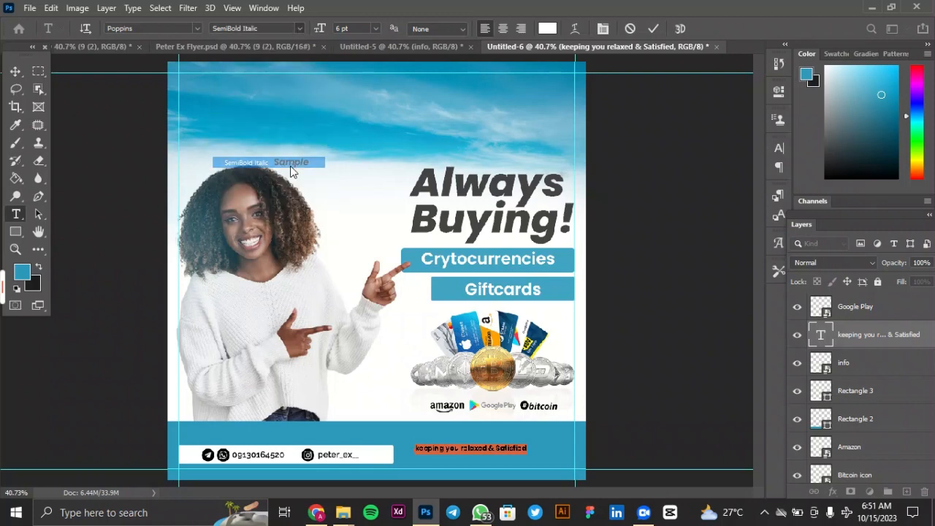
left_click(652, 29)
key("v")
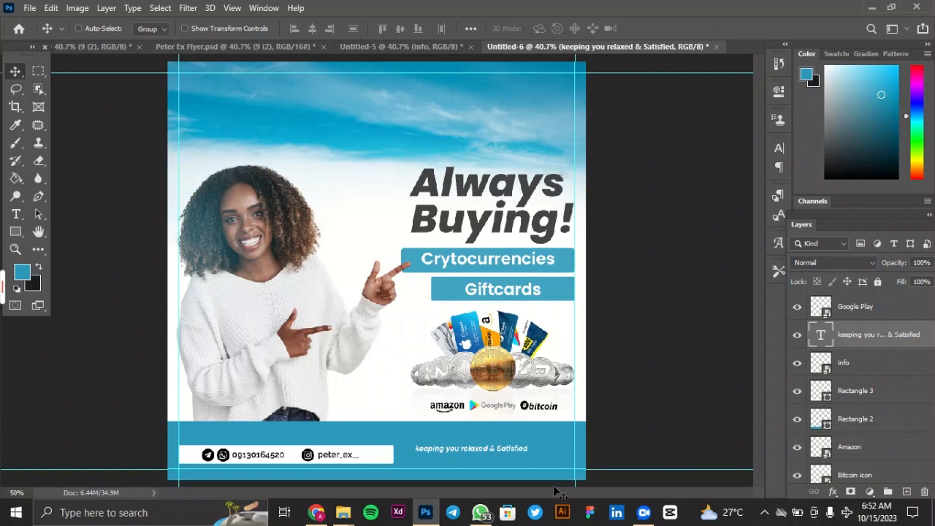
Add the second line "with our amazing rates..." to the footer tagline and select both lines.
key("ctrl+plus")
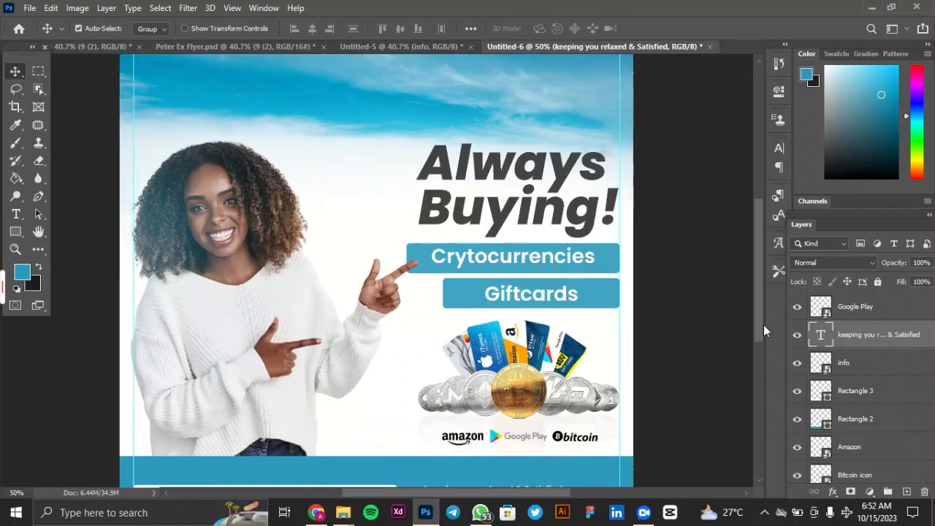
left_click_drag(759, 324, 765, 358)
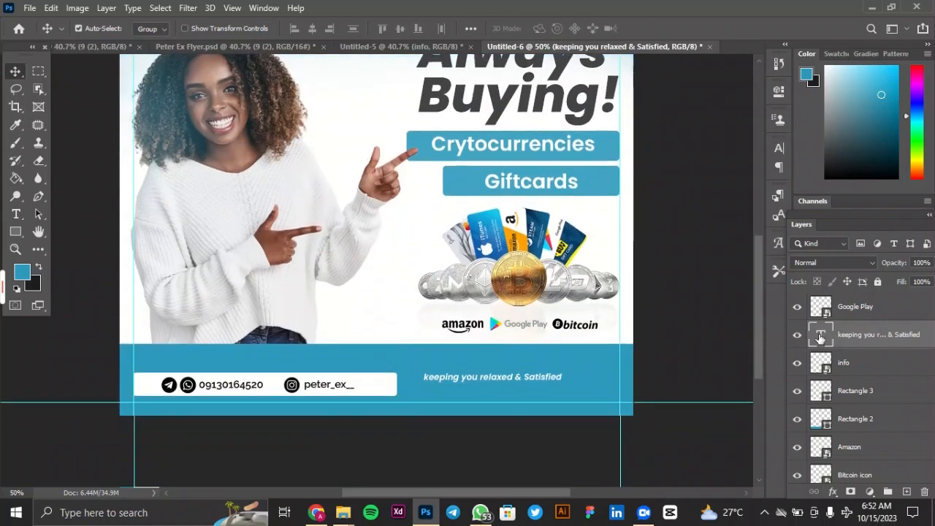
double_click(820, 338)
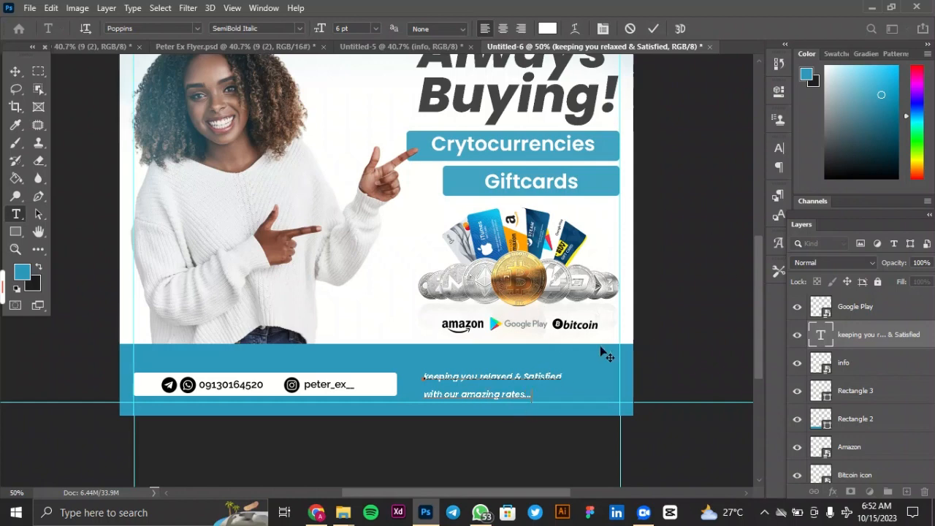
left_click_drag(534, 395, 401, 370)
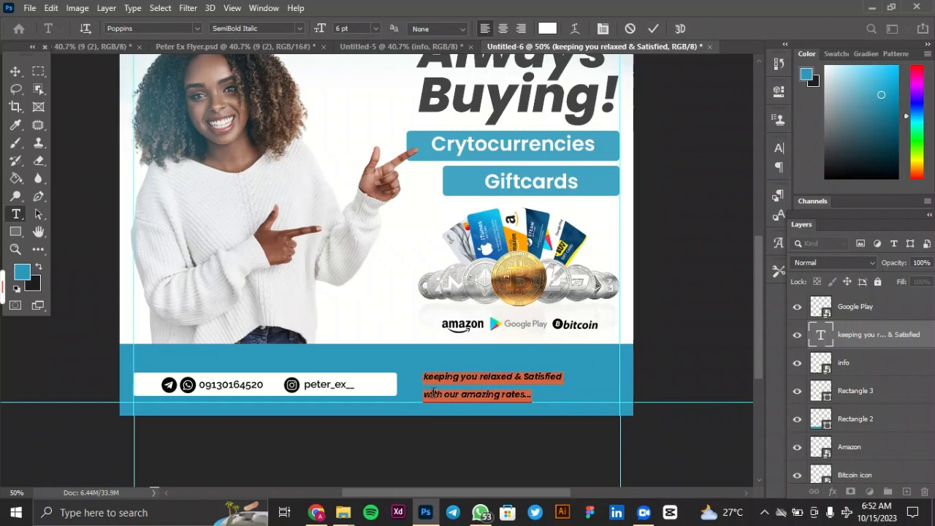
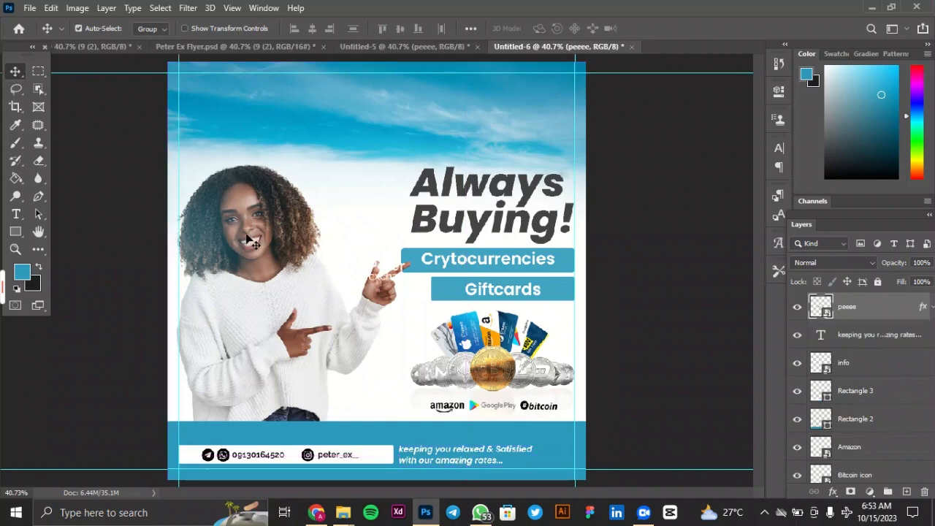
Move the white Peter exchange logo to the flyer's top-left corner, against the margin guides.
key("ctrl+t")
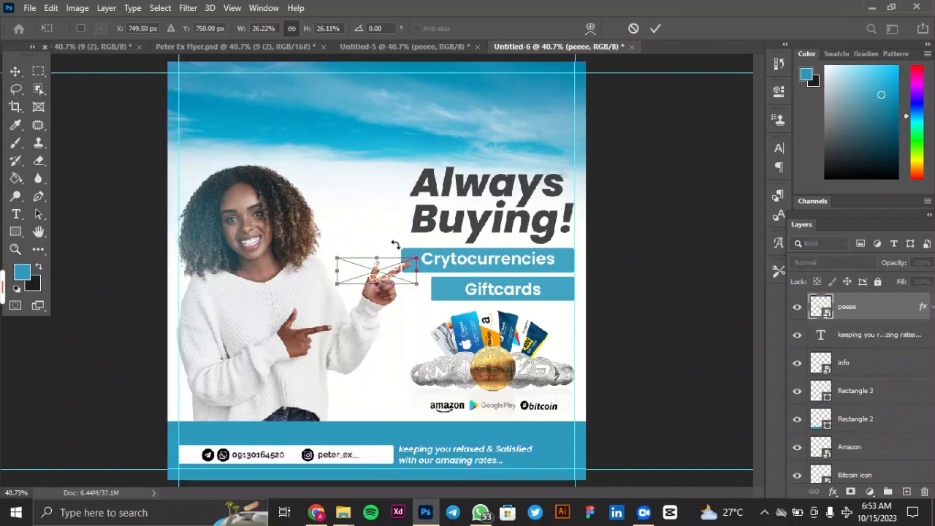
left_click_drag(386, 268, 227, 84)
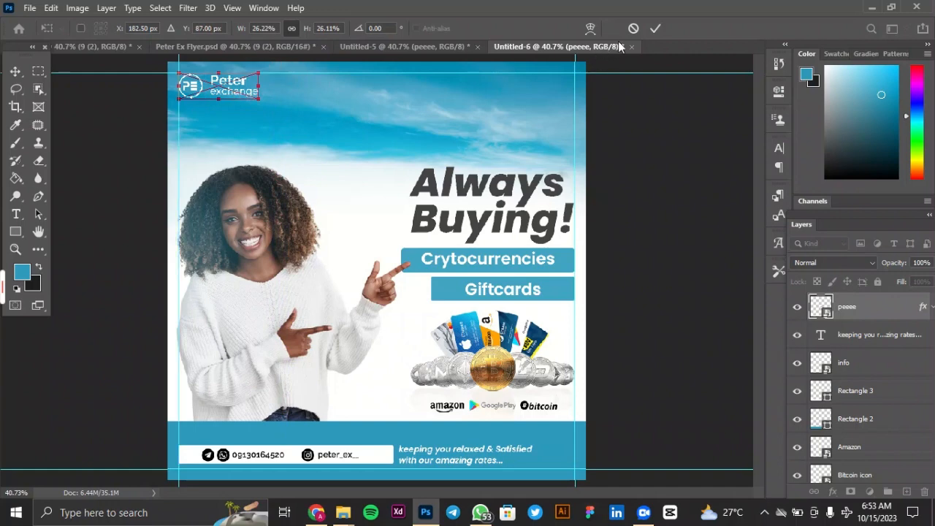
left_click(655, 28)
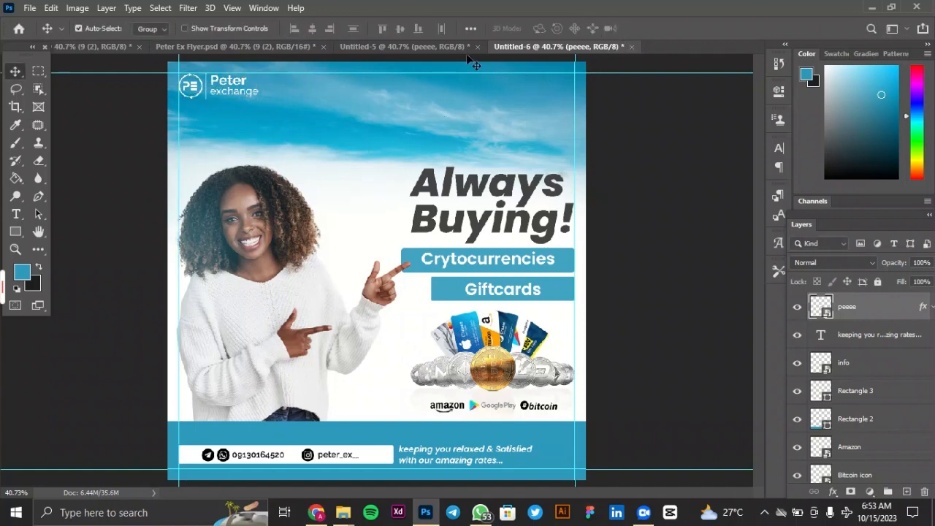
Copy the flock of birds from the Untitled-5 document into the Untitled-6 flyer and place it in the sky.
left_click(441, 53)
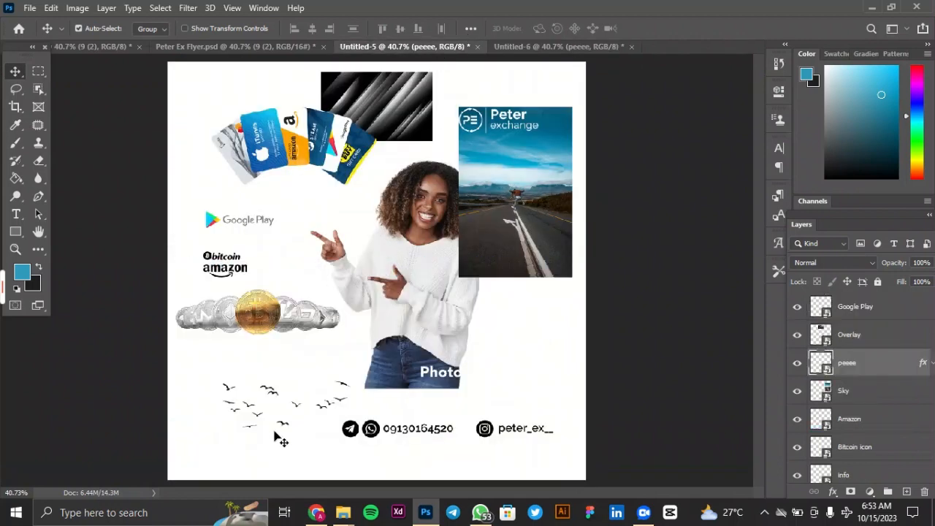
left_click_drag(266, 422, 292, 422)
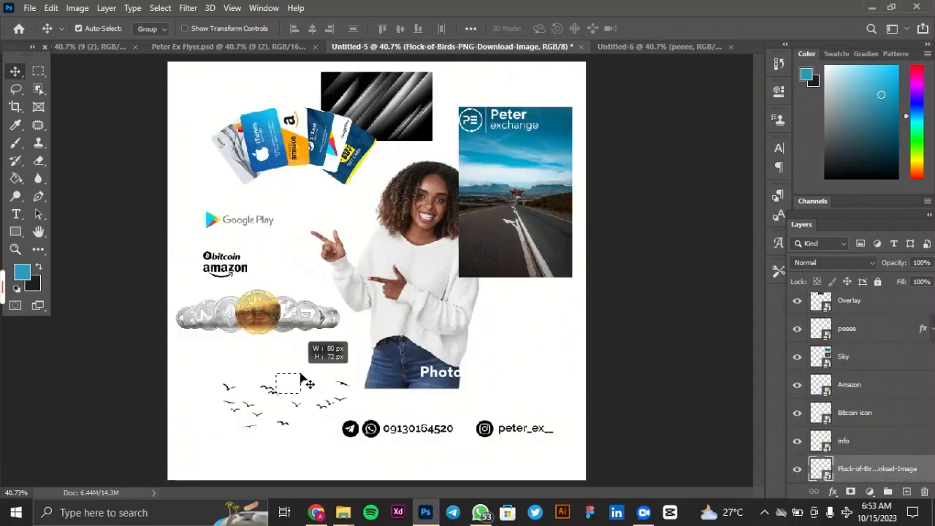
scroll(919, 436, "down", 1)
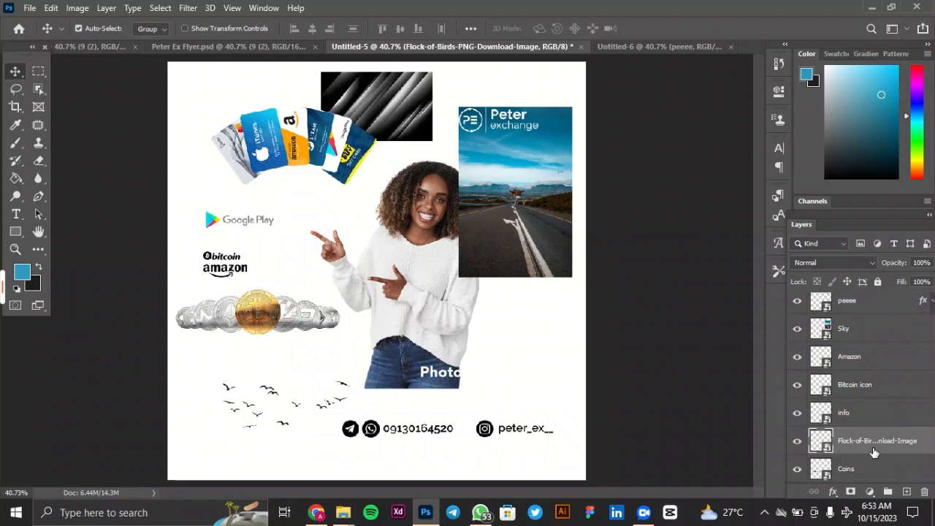
left_click_drag(261, 392, 636, 53)
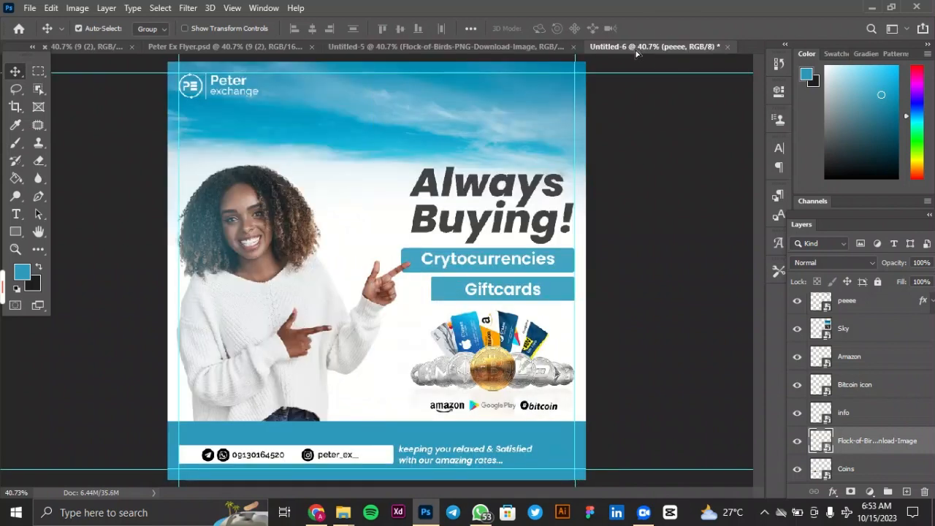
left_click_drag(365, 145, 367, 146)
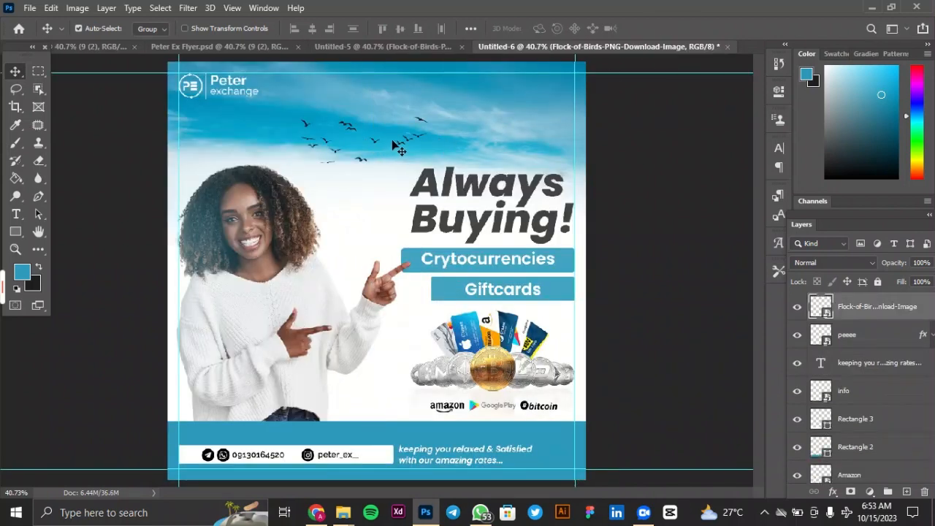
mouse_move(361, 141)
left_mouse_down()
mouse_move(370, 132)
mouse_move(362, 137)
left_mouse_up()
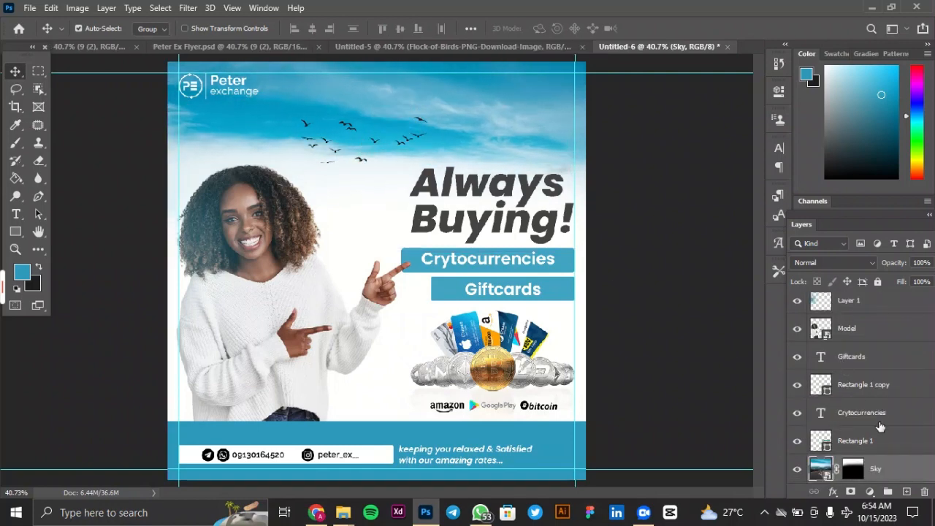
Scale the flock of birds to 14.91% and position it in the sky between the logo and the headline.
scroll(858, 380, "up", 5)
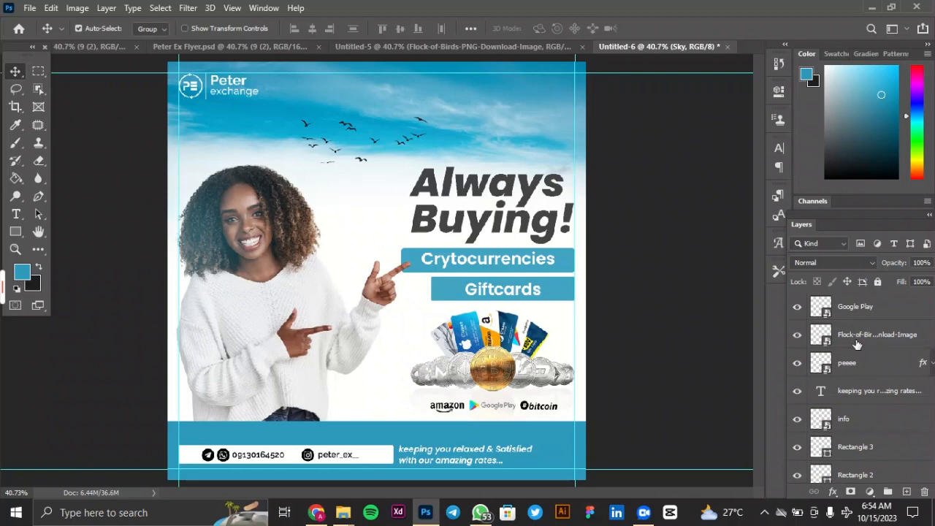
left_click(857, 343)
key("ctrl+t")
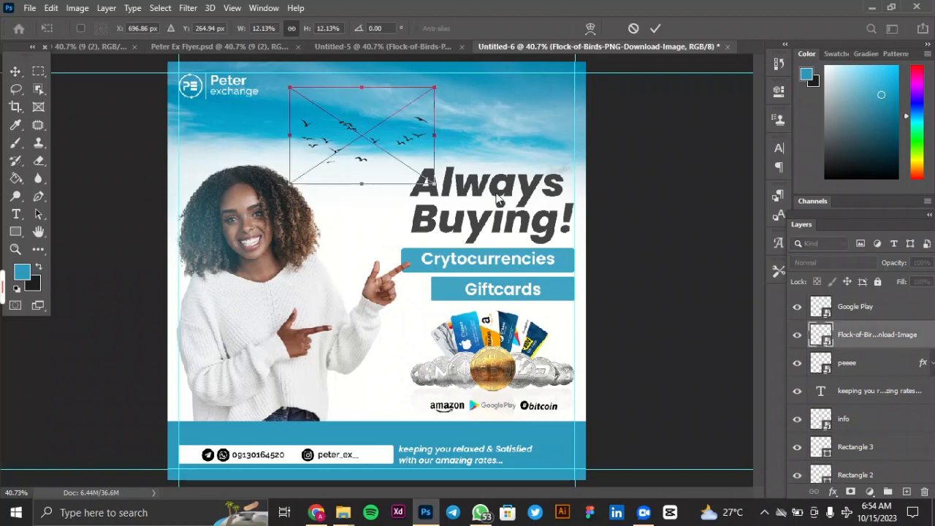
left_click_drag(435, 135, 503, 150)
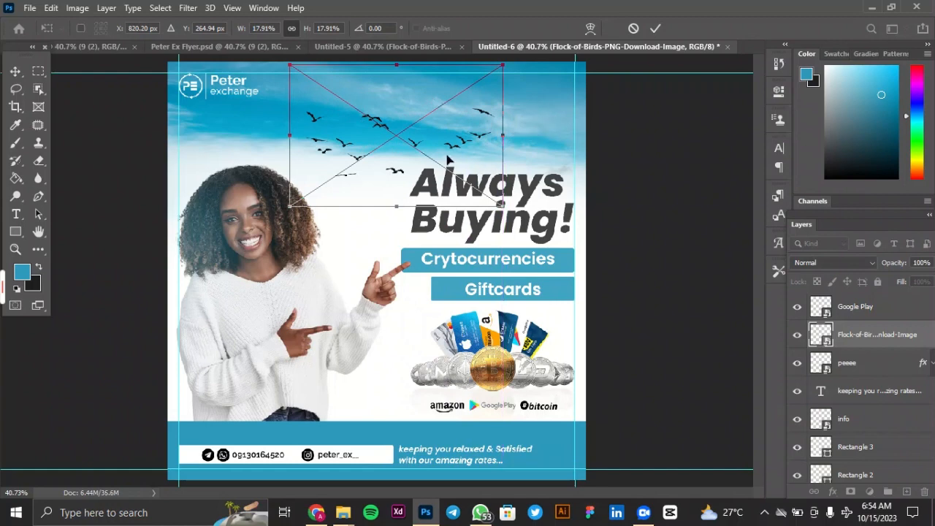
left_click_drag(448, 160, 407, 137)
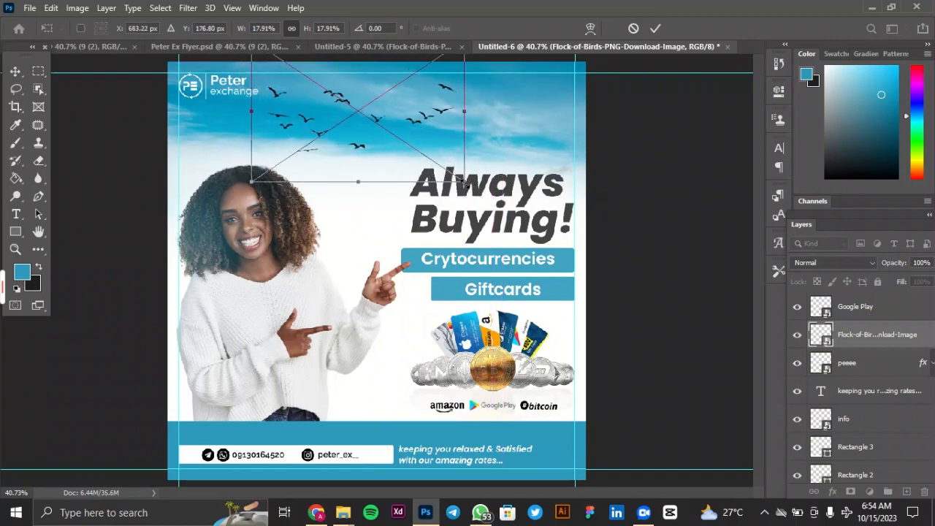
left_click_drag(465, 183, 428, 159)
left_click_drag(383, 112, 399, 131)
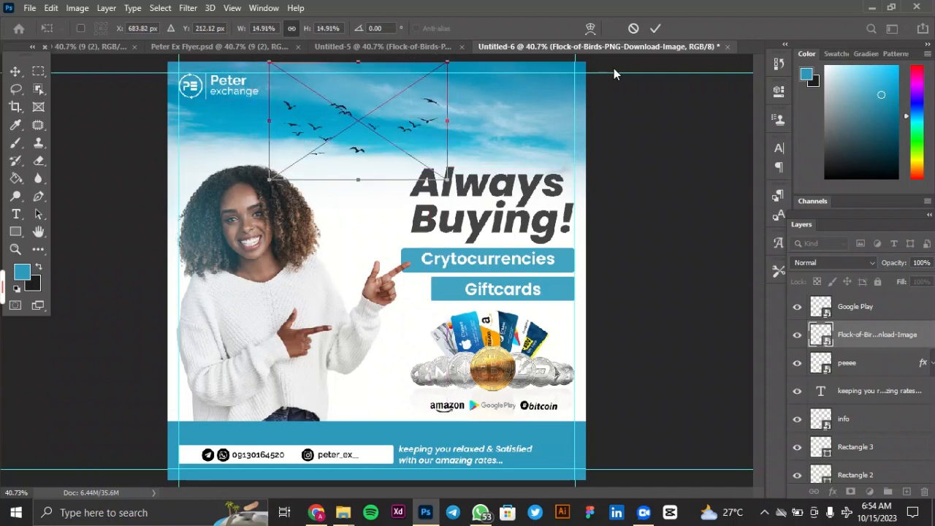
left_click(658, 27)
Set the birds layer to Overlay blend mode at 50% opacity.
left_click(832, 263)
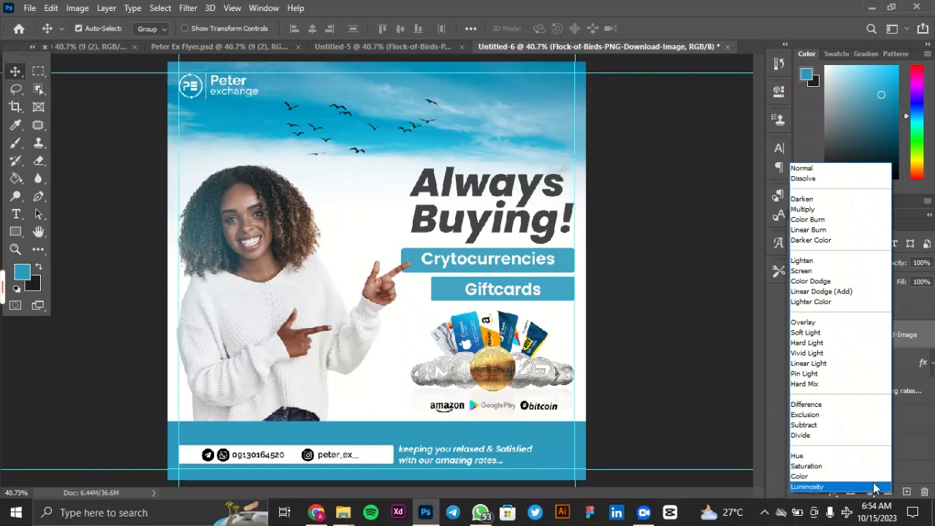
left_click(844, 327)
left_click(908, 263)
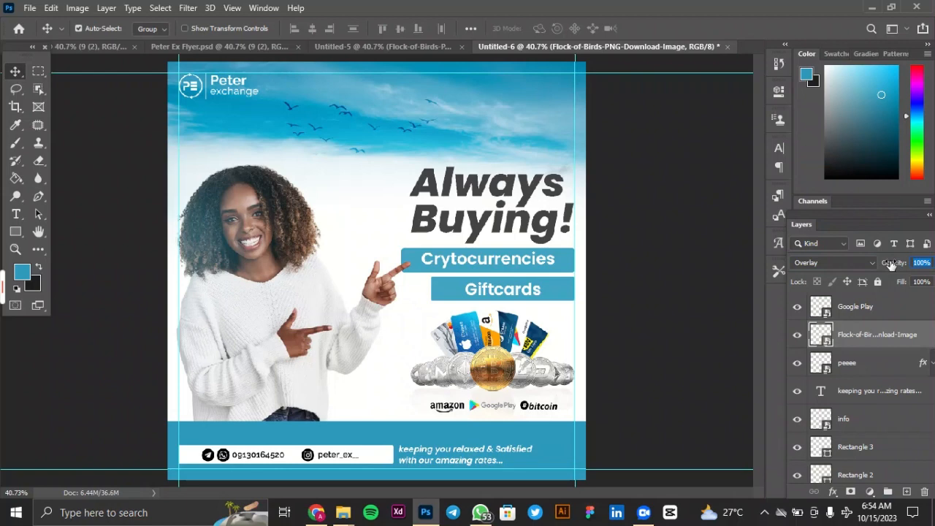
type("5")
Shift the flock of birds left in the sky to about X 592 px, closer to the logo.
key("ctrl+t")
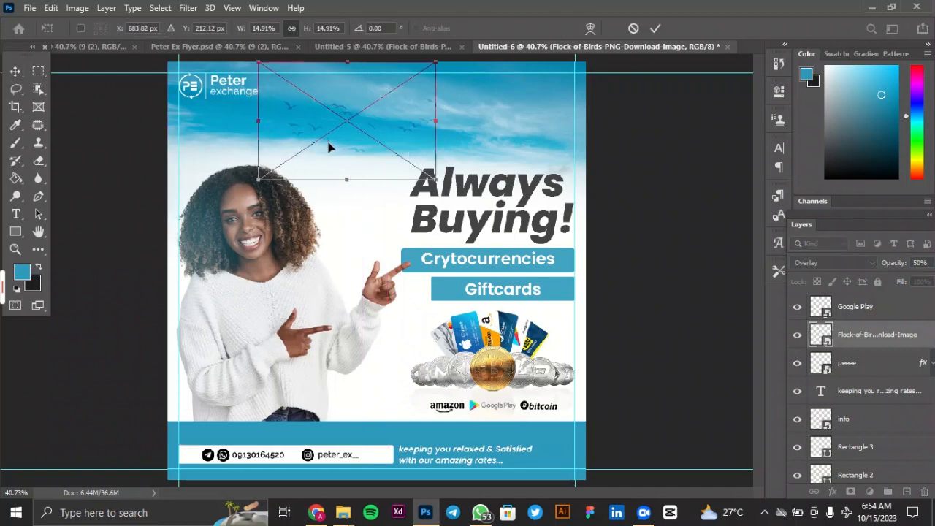
left_click_drag(329, 148, 313, 144)
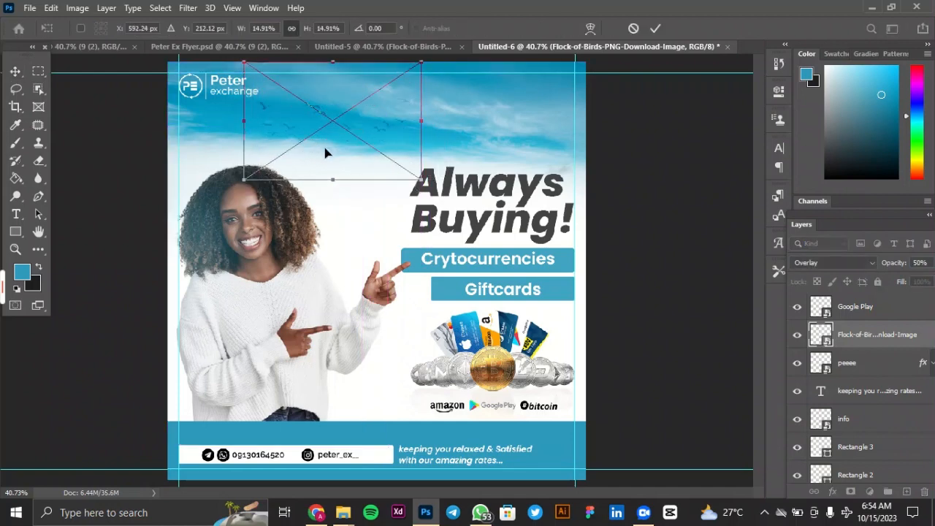
left_click(655, 28)
Duplicate the flock of birds and move the copy to the flyer's upper-right corner, partly past the canvas edge.
key("ctrl")
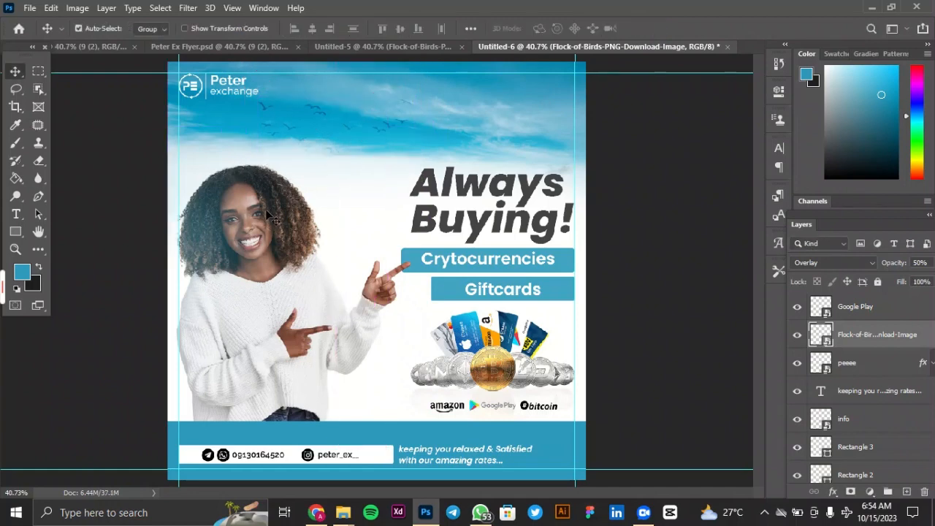
key("ctrl+j")
key("ctrl+t")
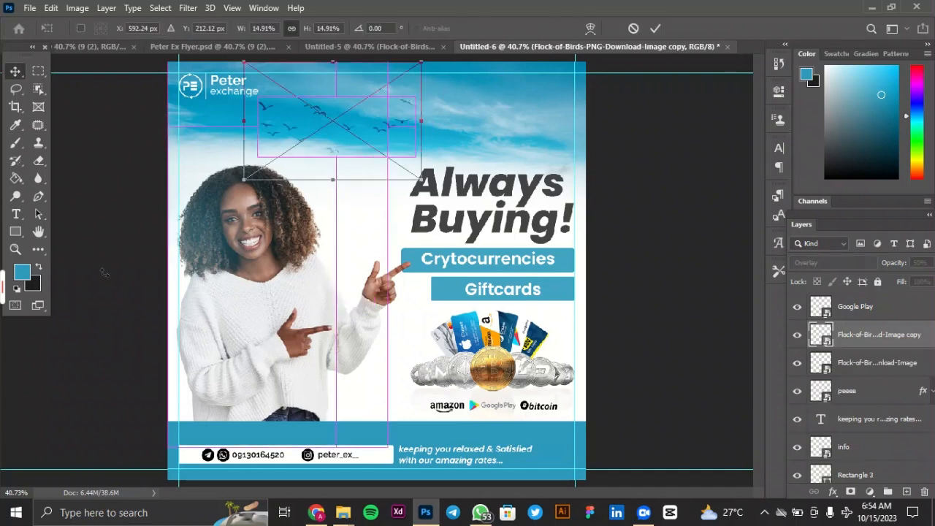
left_click_drag(376, 119, 646, 83)
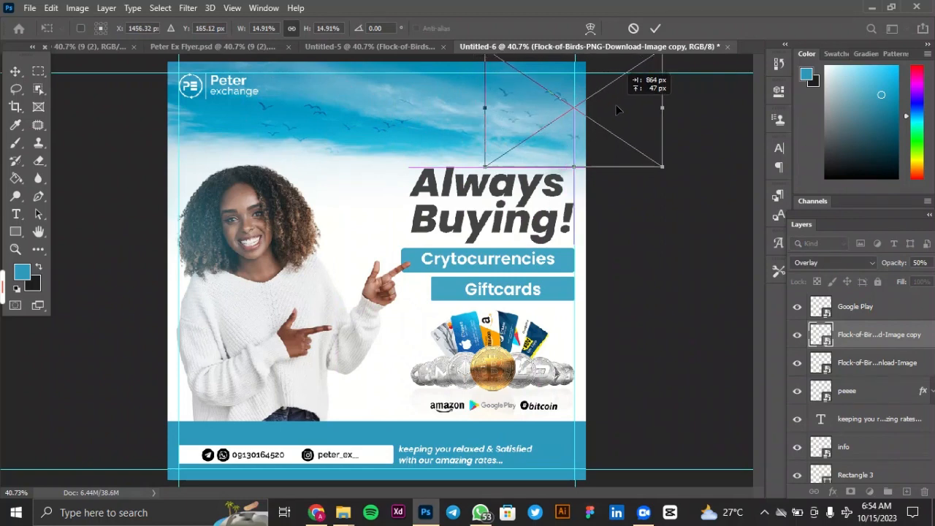
left_click(656, 28)
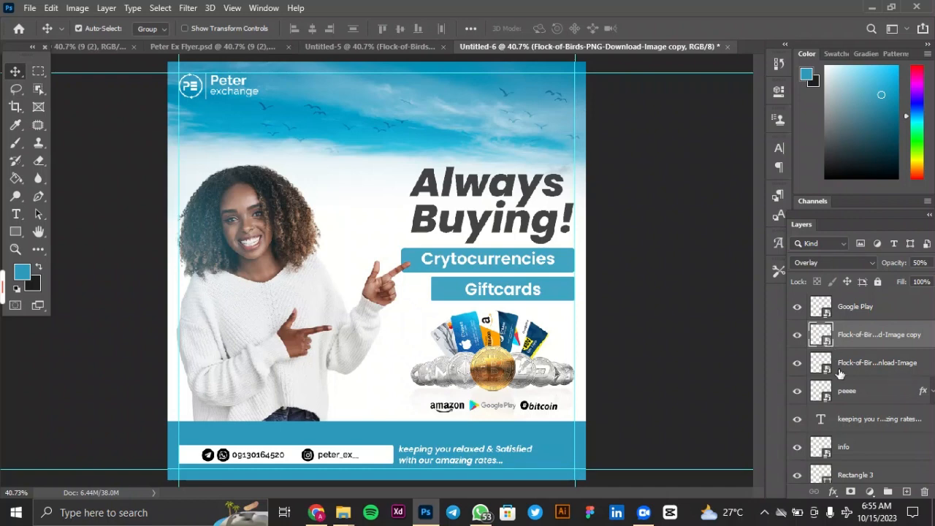
Duplicate the blue glow on Layer 1 above the Model layer.
scroll(835, 449, "down", 3)
scroll(835, 449, "down", 4)
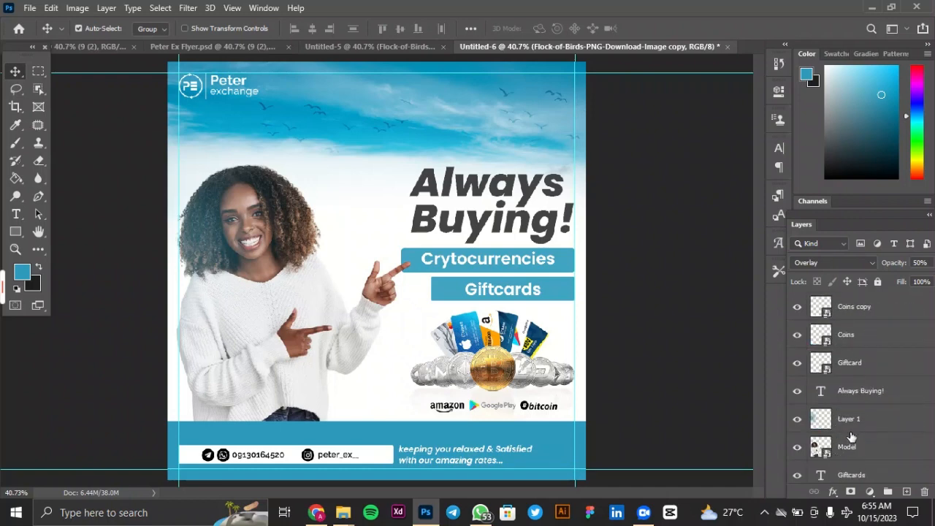
left_click(851, 426)
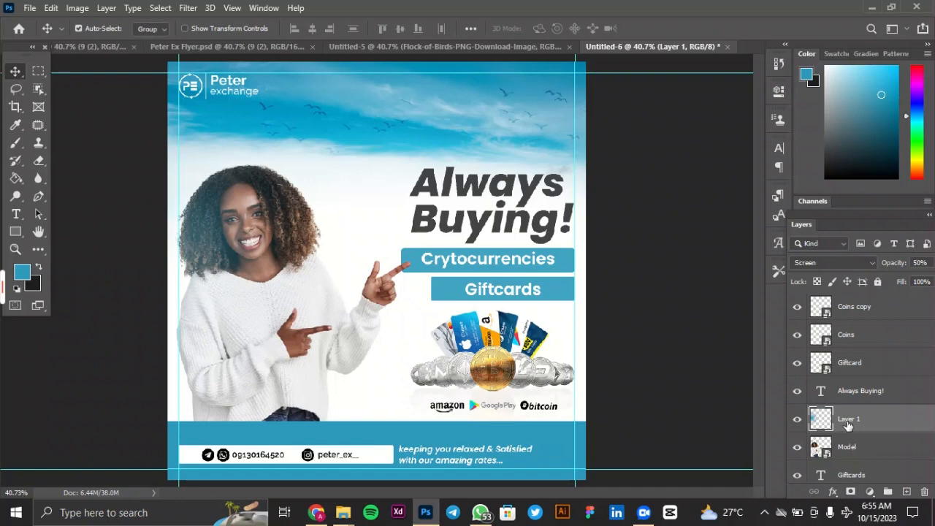
key("ctrl")
key("ctrl+j")
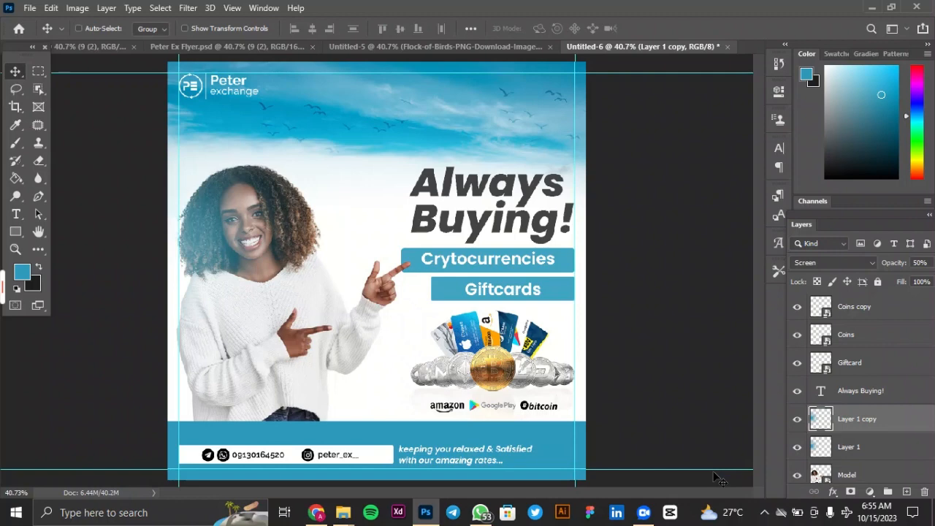
Scale the Layer 1 copy glow to 50.73% and place it over the model's sleeve at the flyer's lower-left corner.
key("ctrl+t")
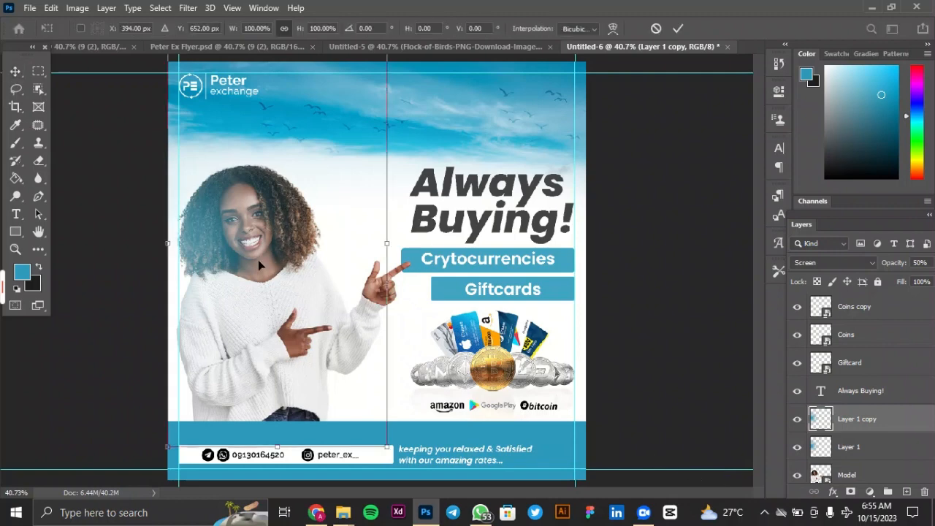
left_click_drag(258, 259, 256, 395)
left_click_drag(384, 166, 268, 365)
left_click_drag(240, 411, 245, 333)
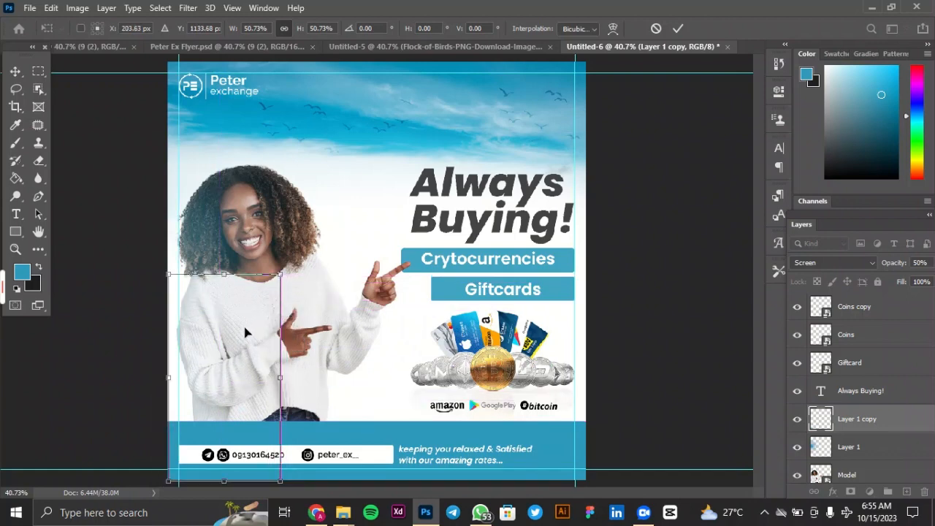
left_click(678, 28)
Move the Layer 1 copy up the layer stack to directly above Rectangle 2.
left_click_drag(881, 424, 871, 313)
scroll(872, 313, "up", 1)
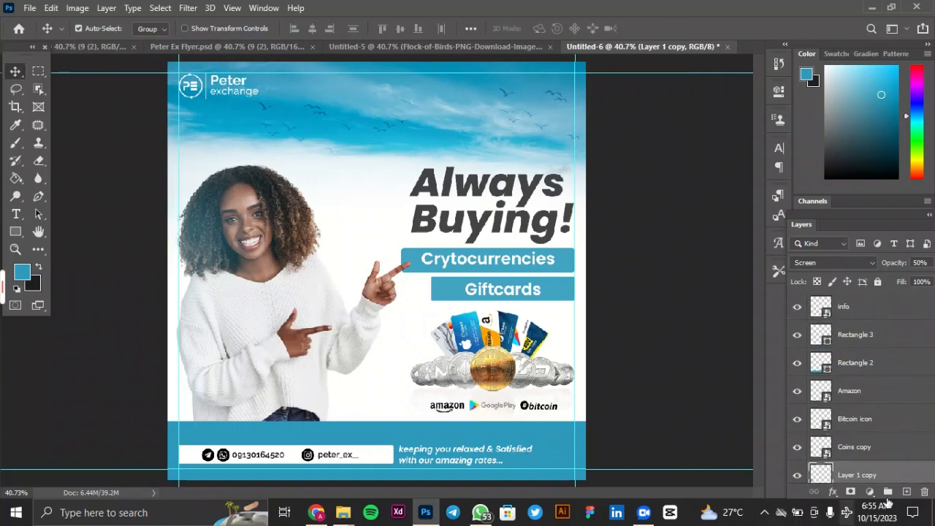
left_click_drag(905, 471, 889, 354)
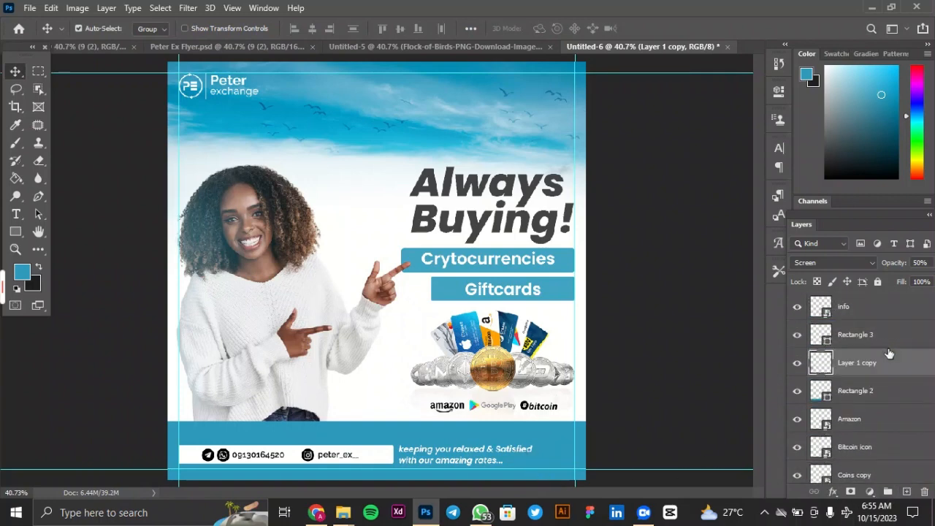
Place the Layer 1 copy directly above the info layer and set its blend mode to Vivid Light.
left_click(813, 263)
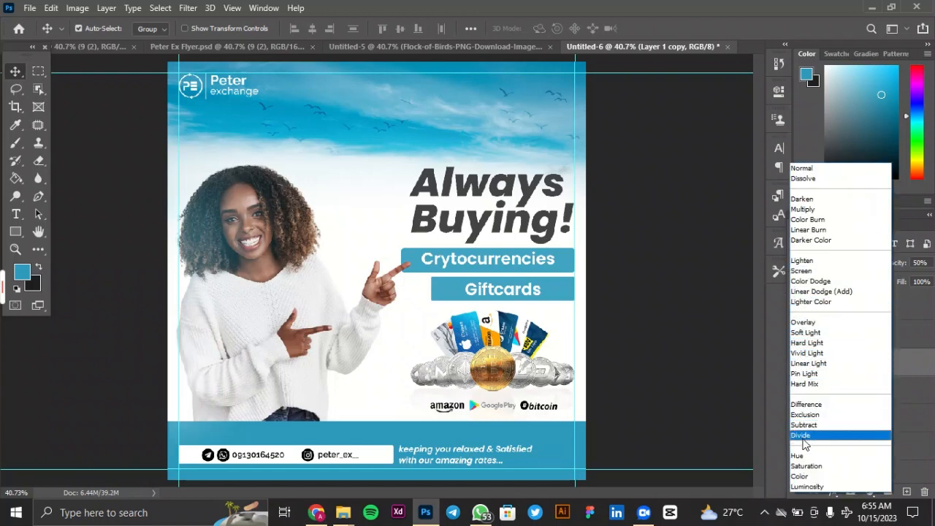
left_click(803, 322)
left_click_drag(871, 363, 852, 308)
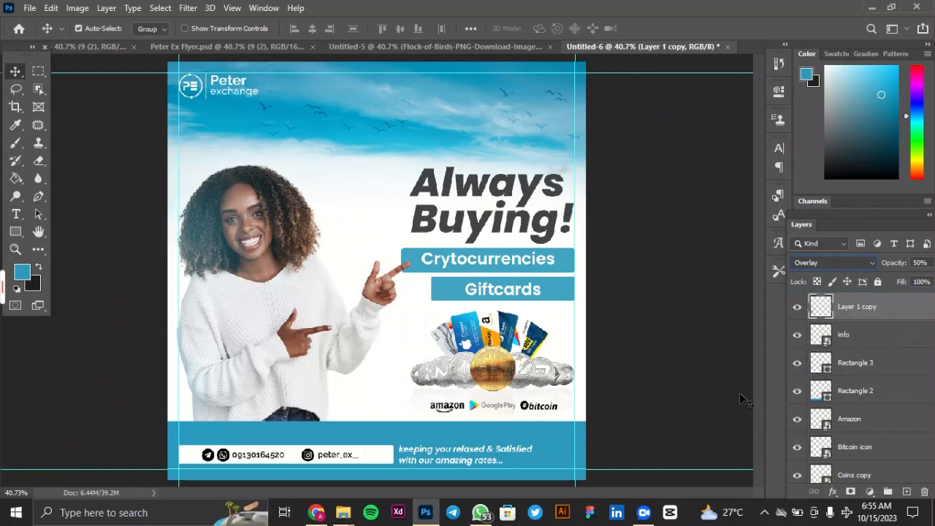
left_click(818, 263)
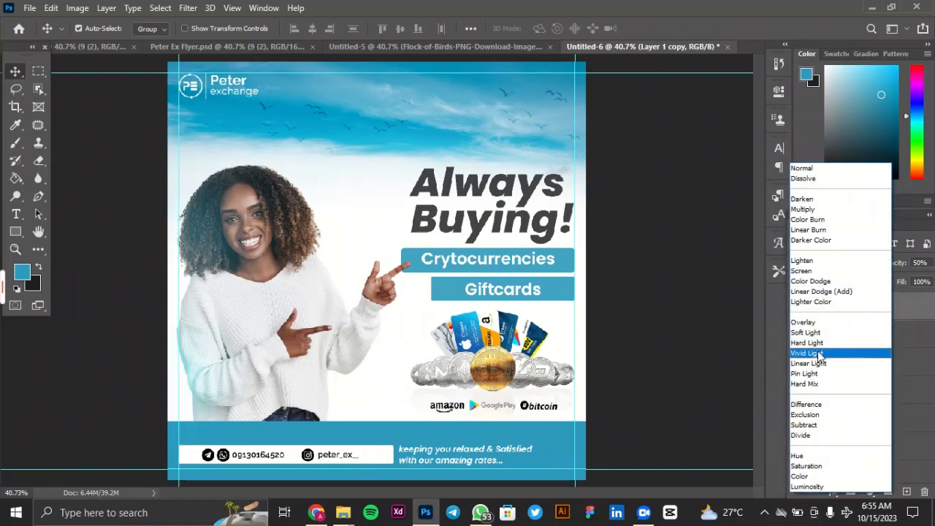
left_click(819, 354)
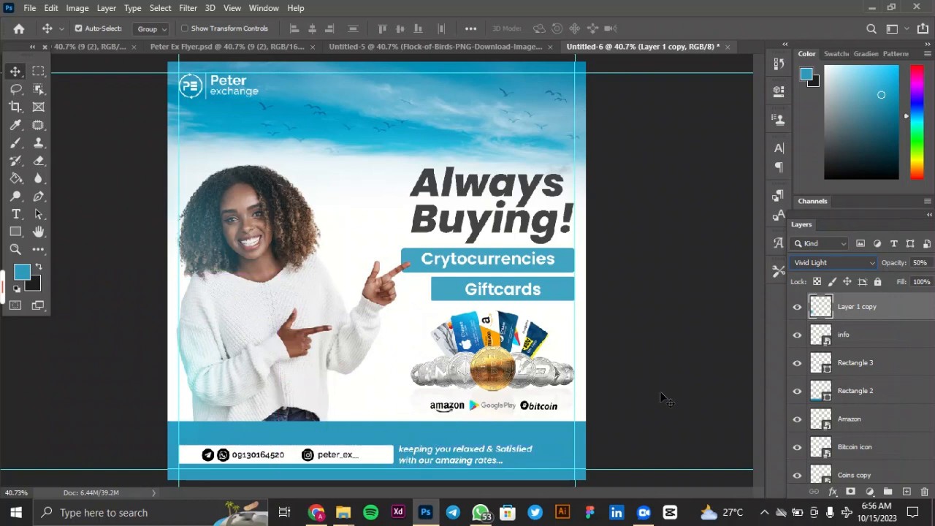
Stretch the Layer 1 copy glow to 264.08% width and 33.20% height so it covers part of the blue footer.
key("ctrl+t")
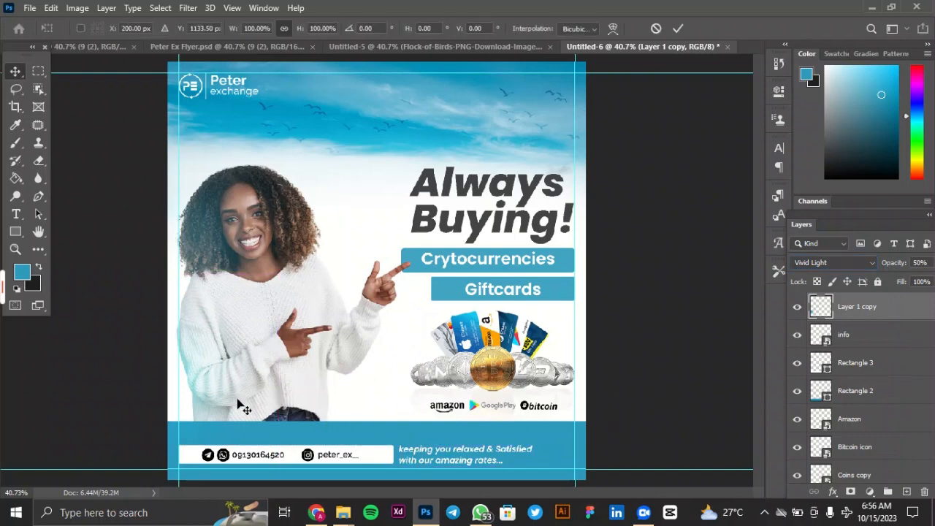
left_click_drag(279, 376, 459, 395)
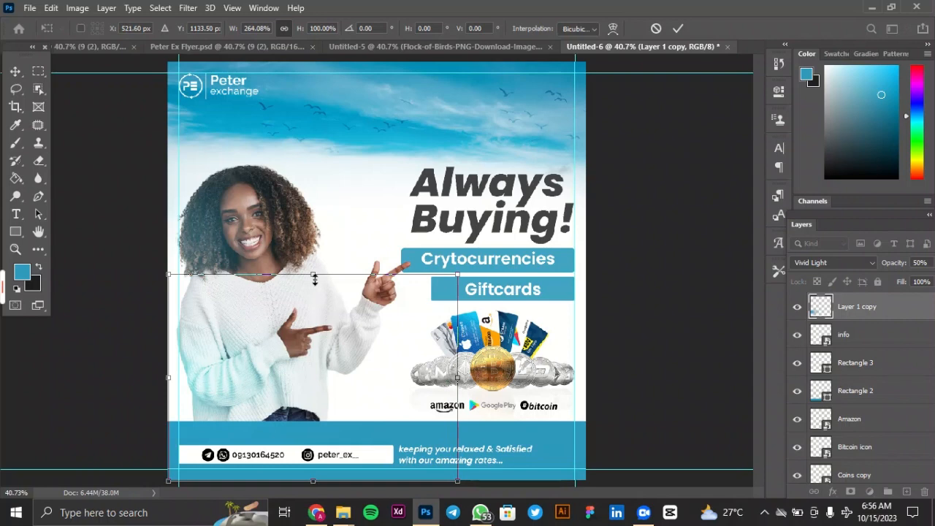
left_click_drag(315, 277, 325, 413)
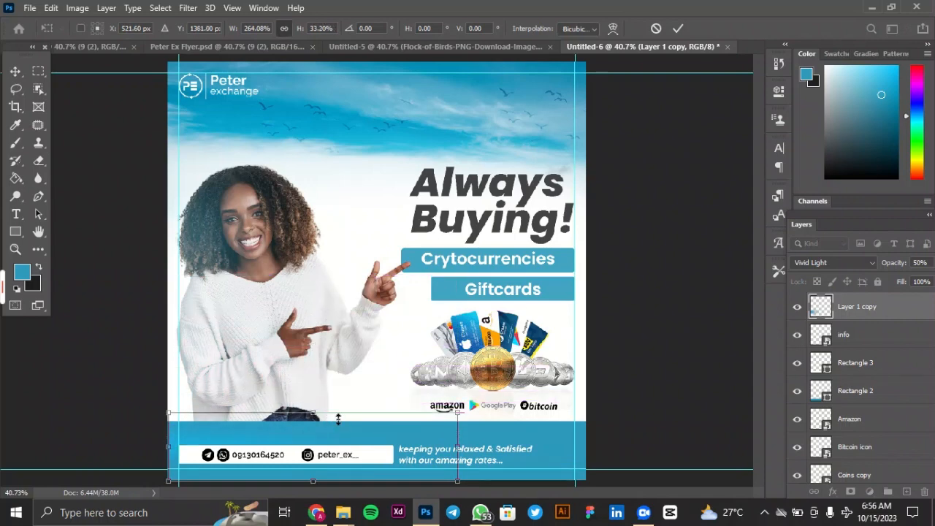
left_click(680, 30)
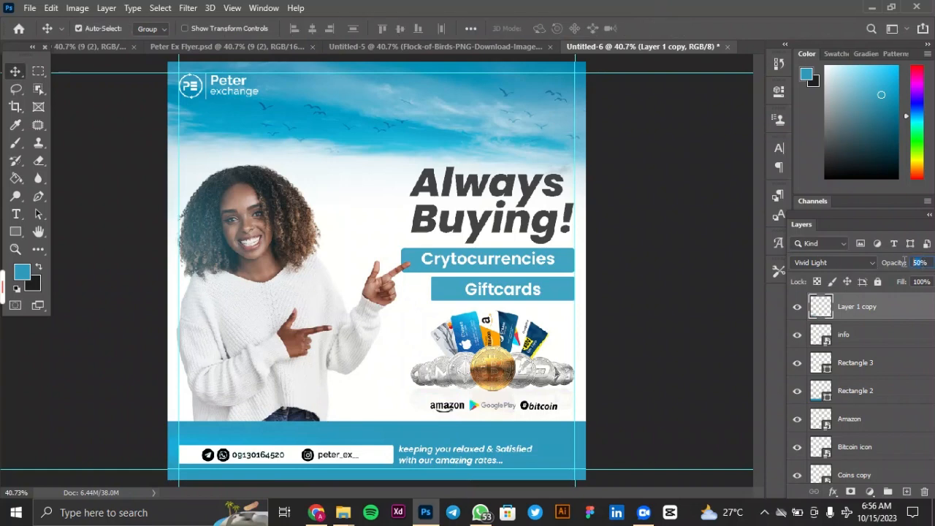
Set the Layer 1 copy's blend mode to Linear Dodge (Add) and its opacity to 50%.
type("100")
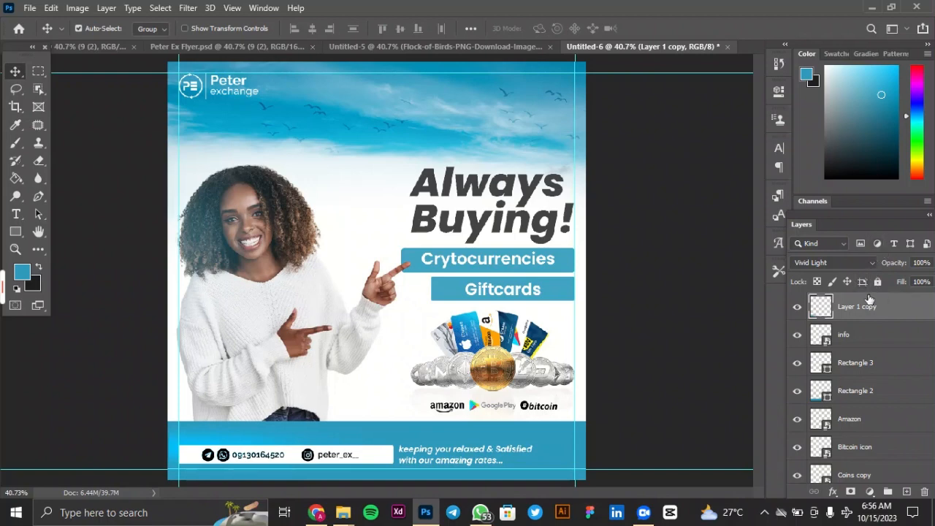
left_click(830, 264)
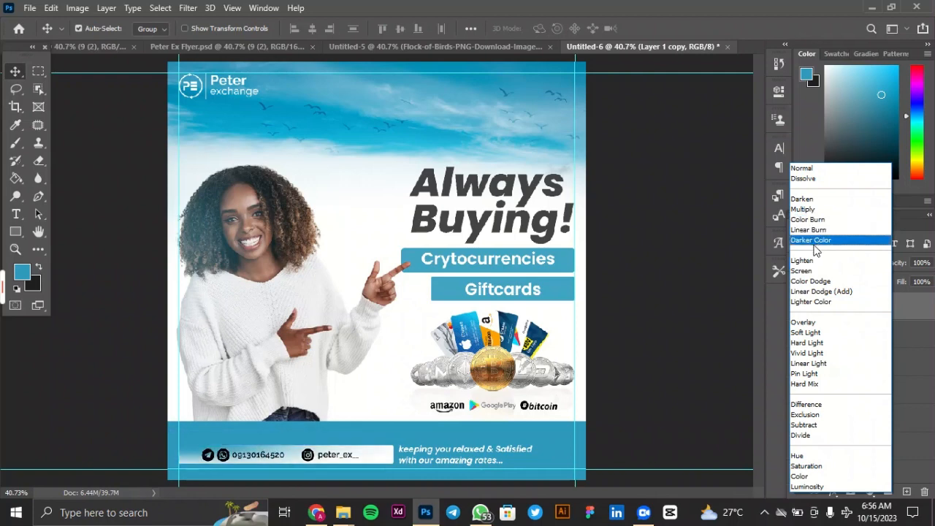
left_click(813, 291)
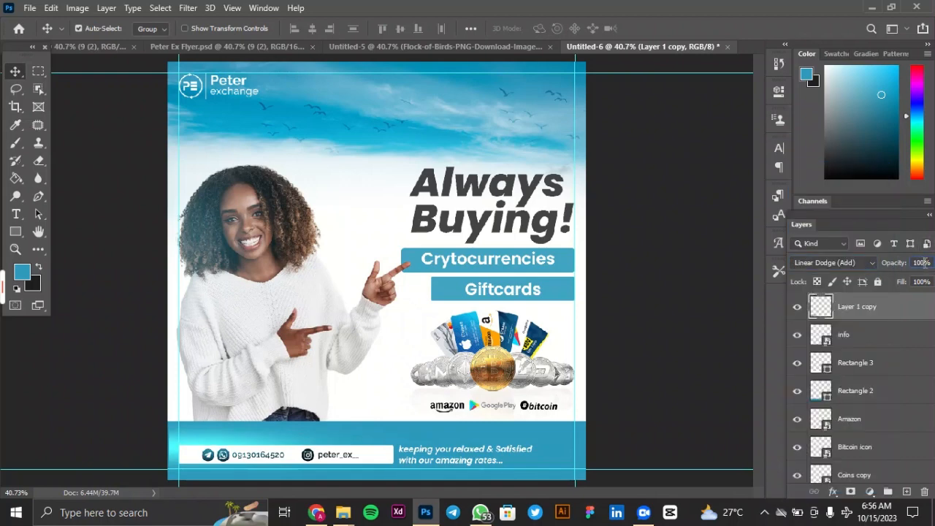
type("50")
key("Return")
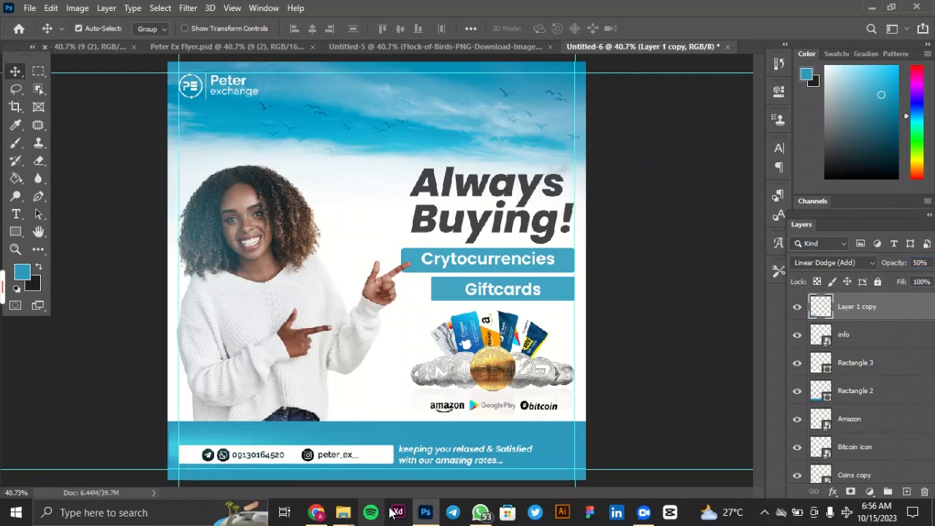
Create a new layer above the Always Buying! text and brush one soft 700 px blue spot over the headline and Crytocurrencies bar.
scroll(864, 395, "down", 1)
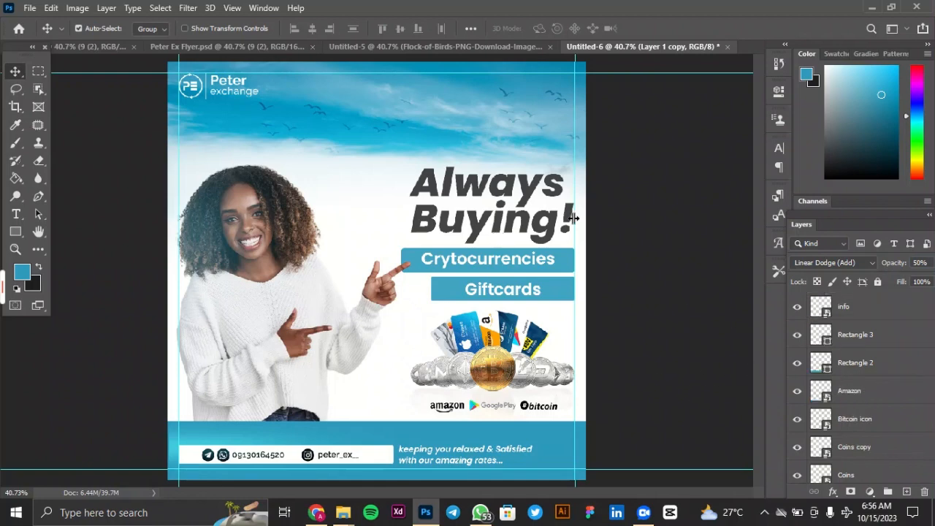
scroll(877, 427, "down", 5)
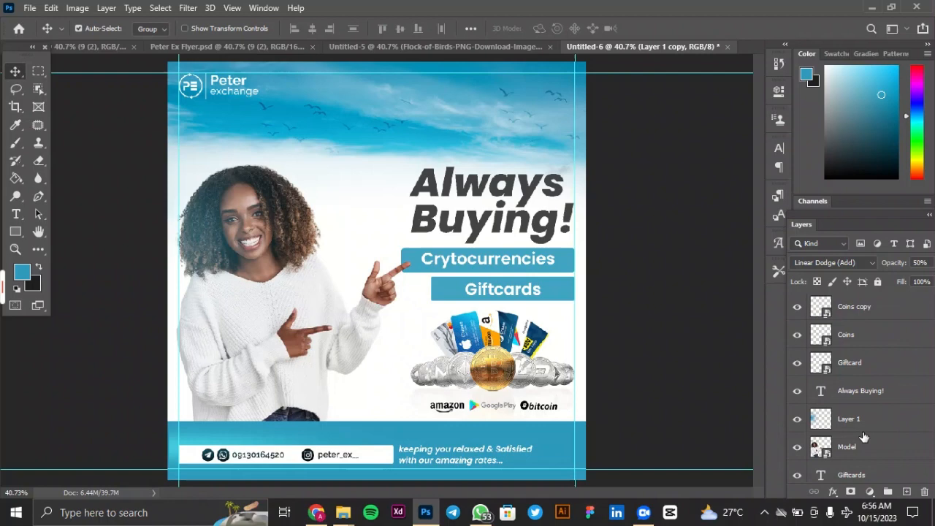
left_click(877, 394)
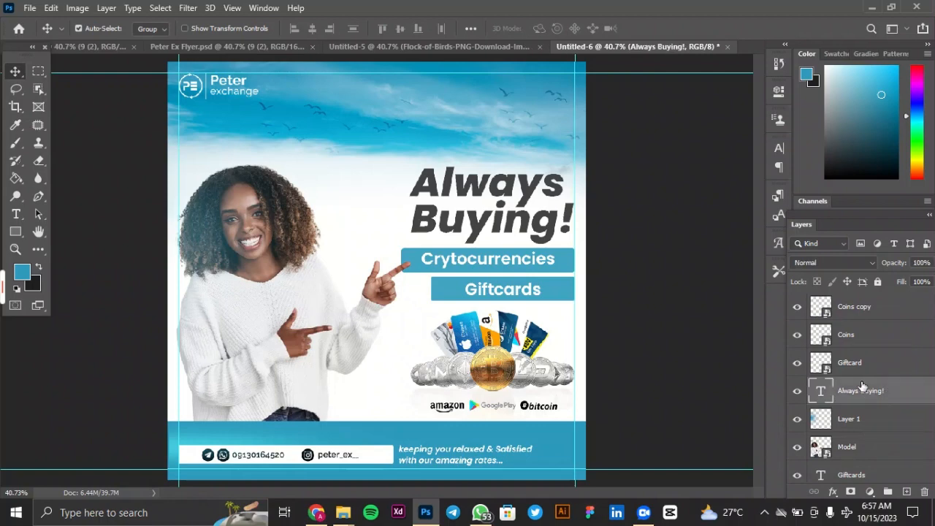
left_click(907, 492)
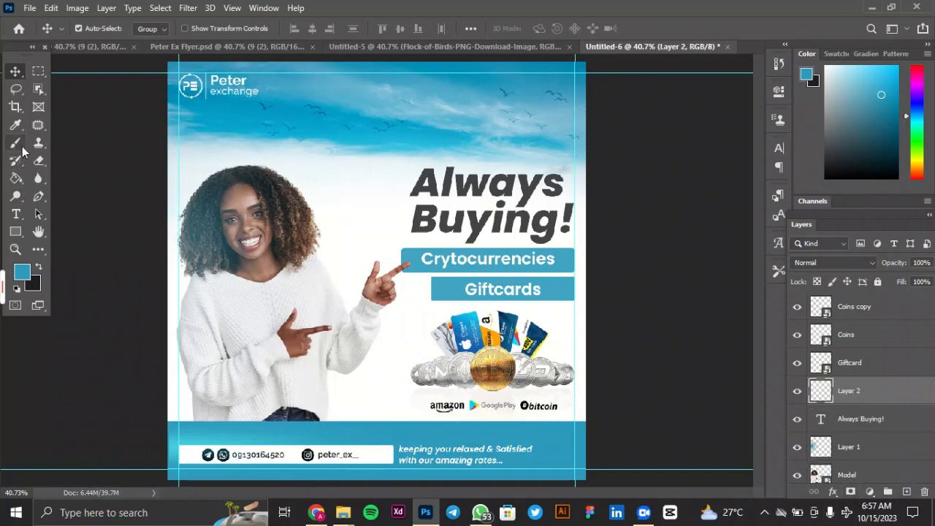
left_click(16, 143)
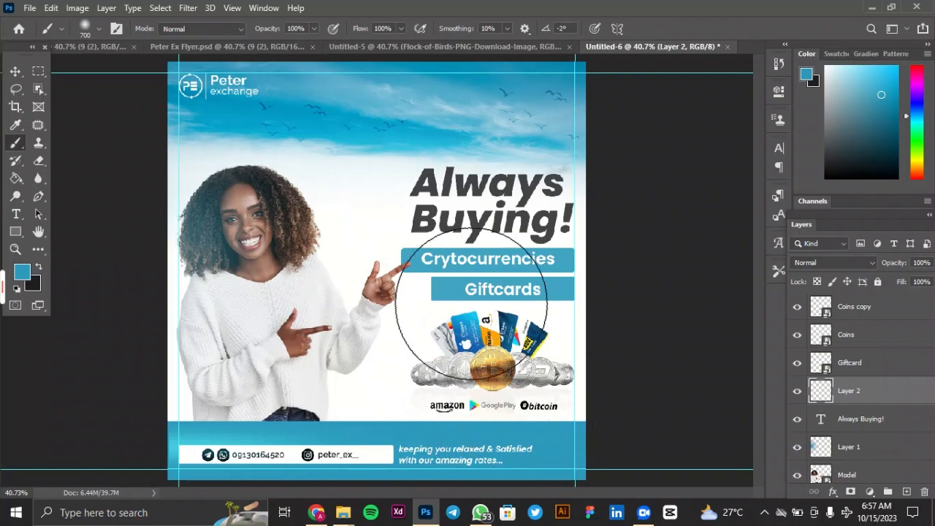
left_click(486, 255)
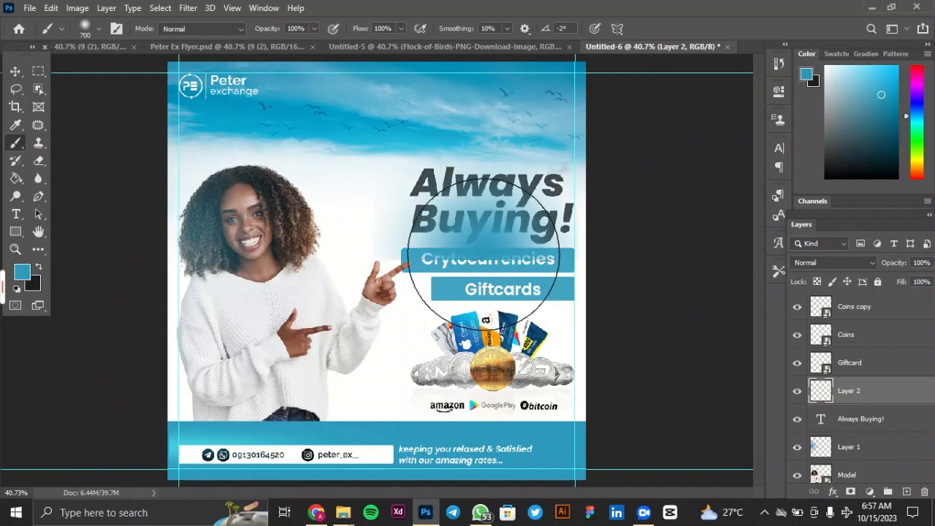
left_click(15, 70)
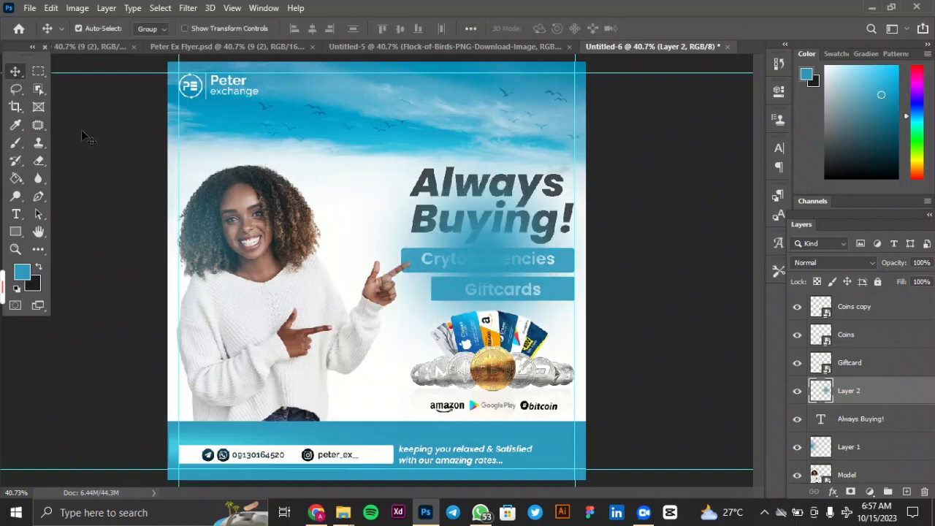
Set the blend mode of Layer 2, the blue spot over the headline, to Lighter Color and deselect the layer.
left_click(834, 263)
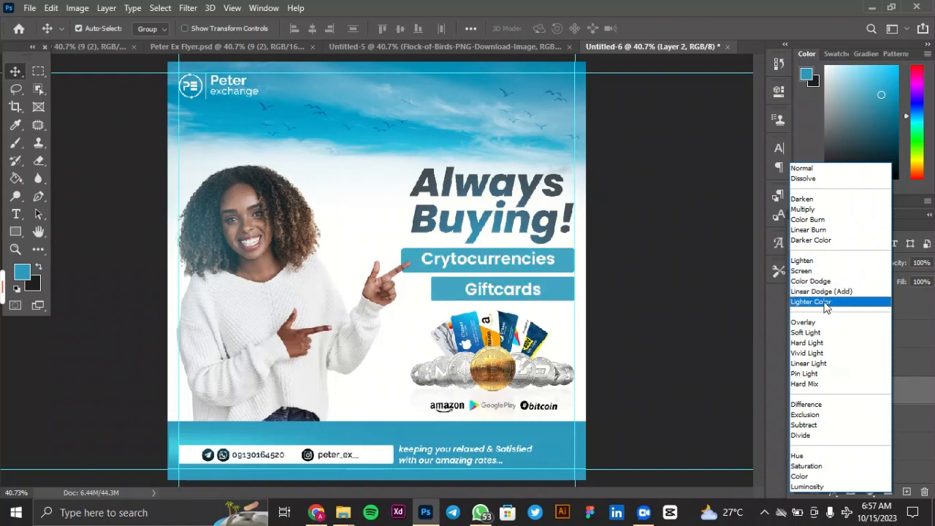
left_click(825, 302)
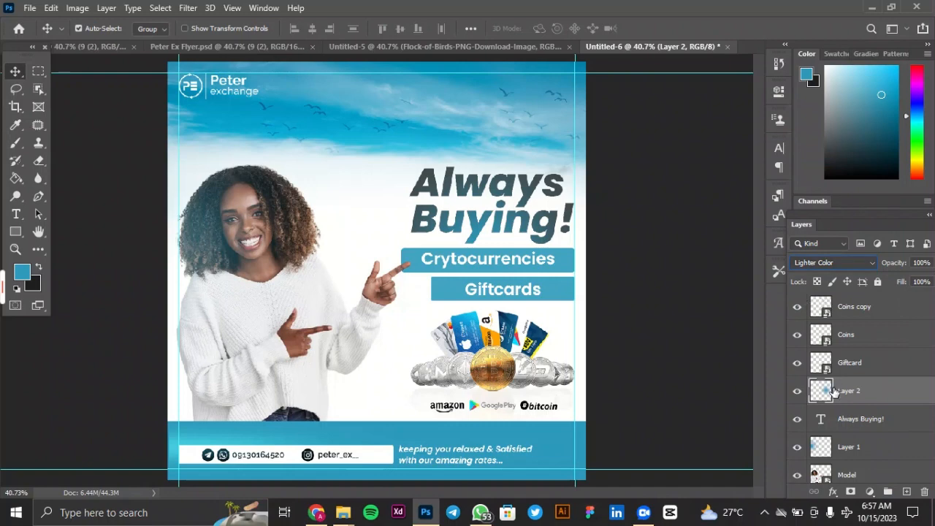
key("Up")
key("Up")
key("Up")
key("Up")
key("Up")
key("Up")
key("Up")
key("Up")
left_click(825, 260)
left_click(822, 303)
key("ctrl+z")
left_click(553, 303)
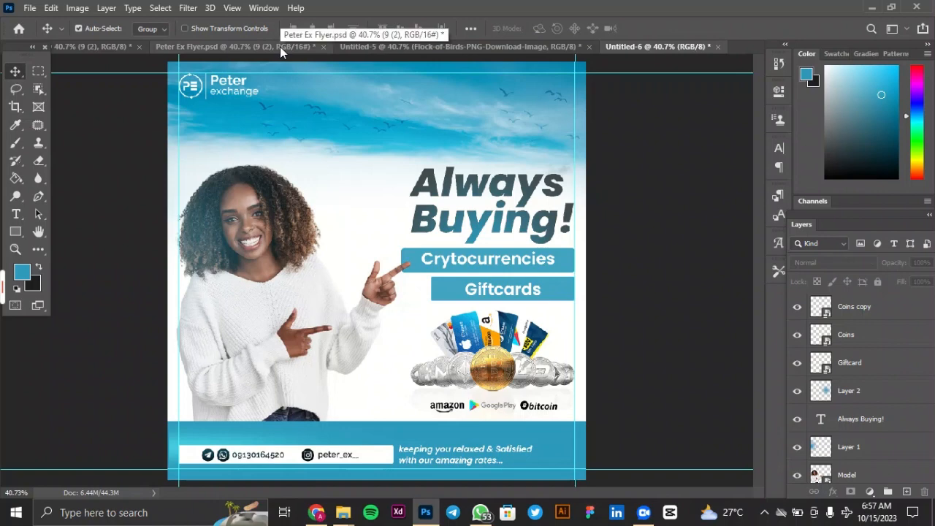
Copy the diagonal light-streak Overlay image from Untitled-5 into the flyer and scale it to 97.33% to cover the whole canvas.
left_click(383, 46)
left_click_drag(389, 106, 393, 267)
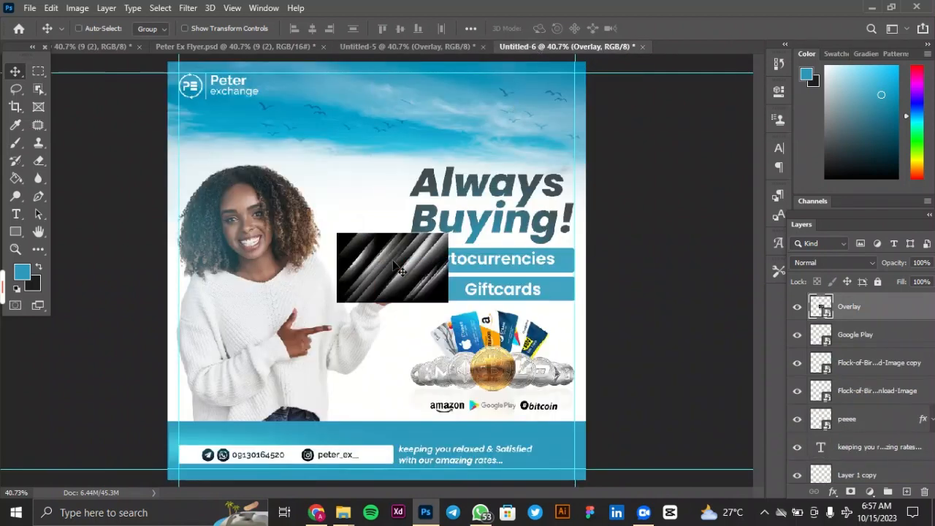
key("ctrl+minus")
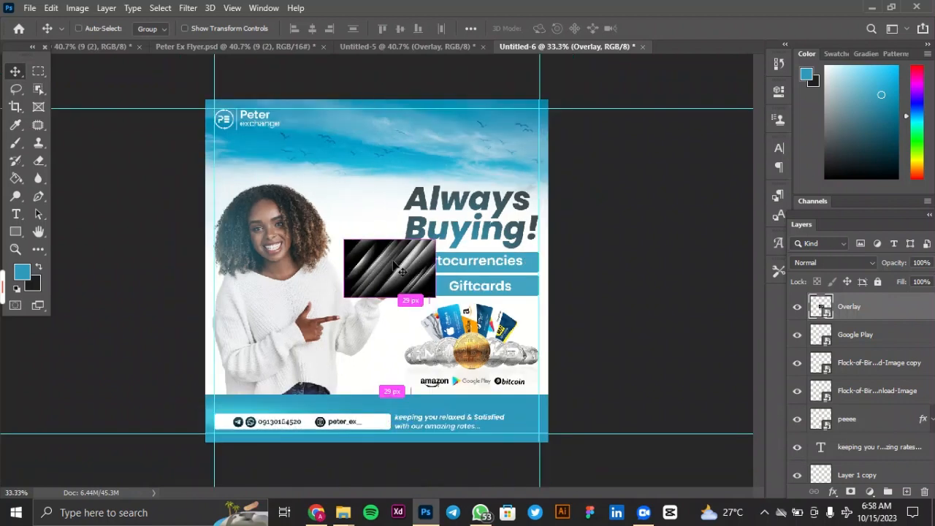
key("ctrl+t")
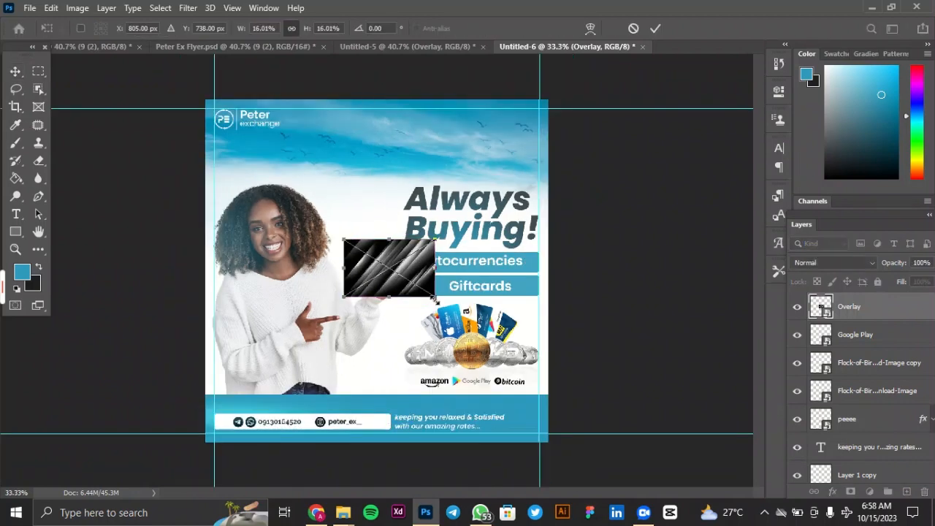
left_click_drag(434, 300, 665, 447)
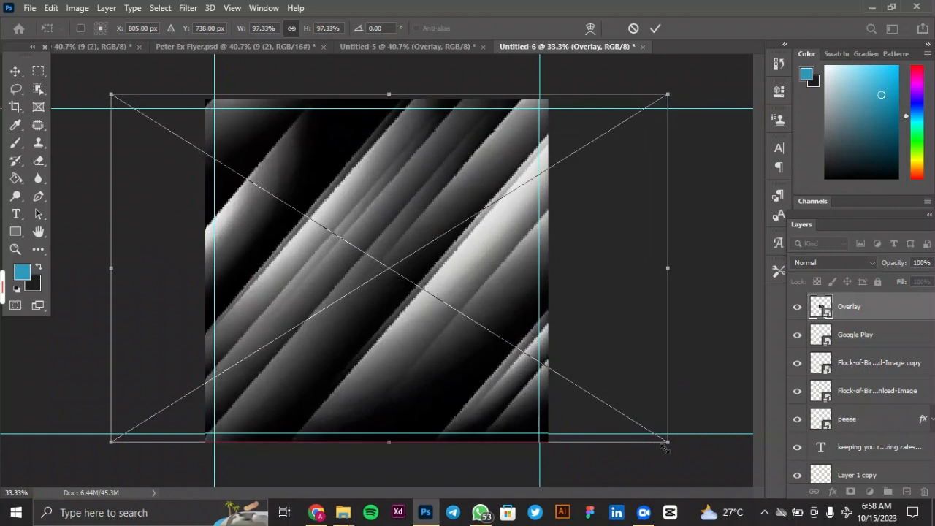
left_click(655, 29)
Set the Overlay layer's opacity to 3%.
left_click(926, 262)
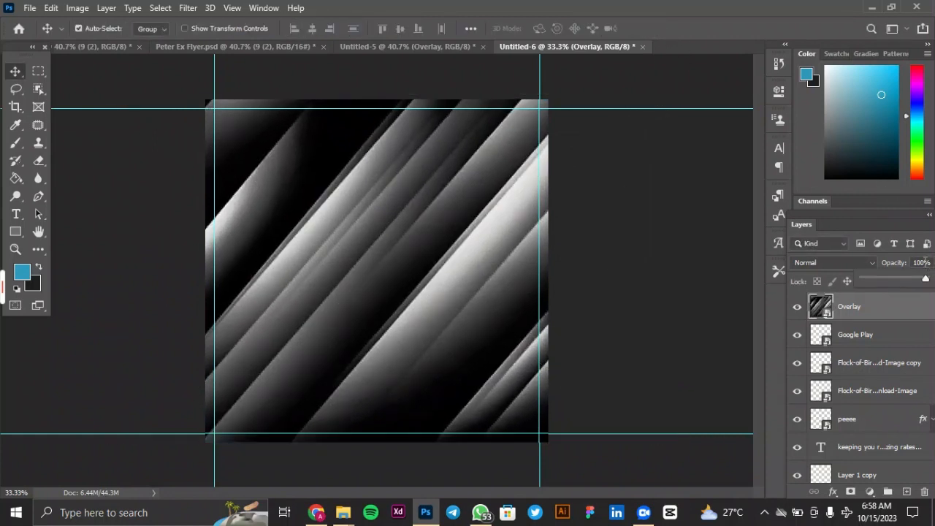
left_click(926, 263)
left_click(900, 266)
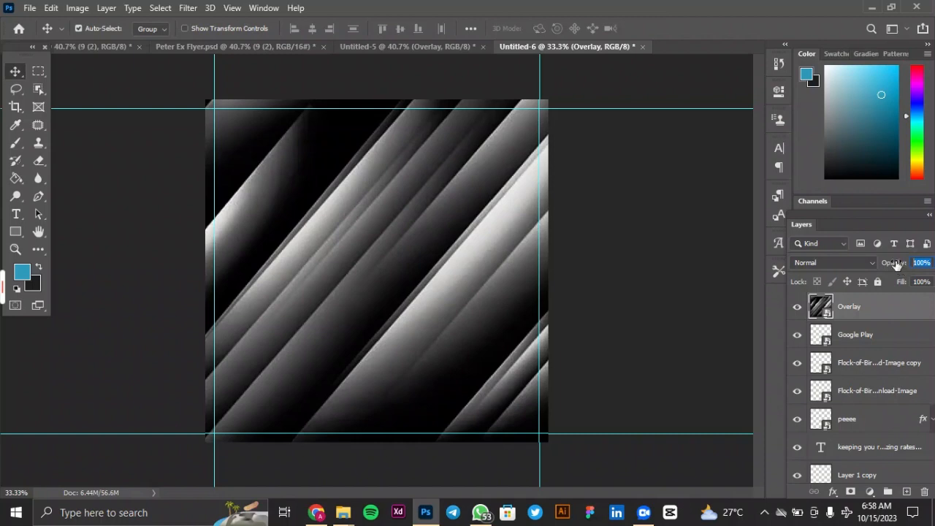
type("5")
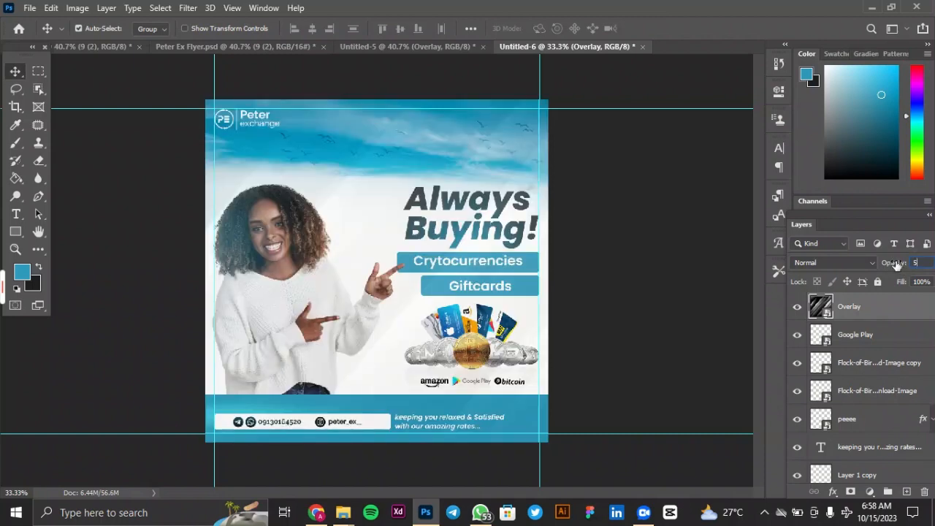
type("3")
key("ctrl+0")
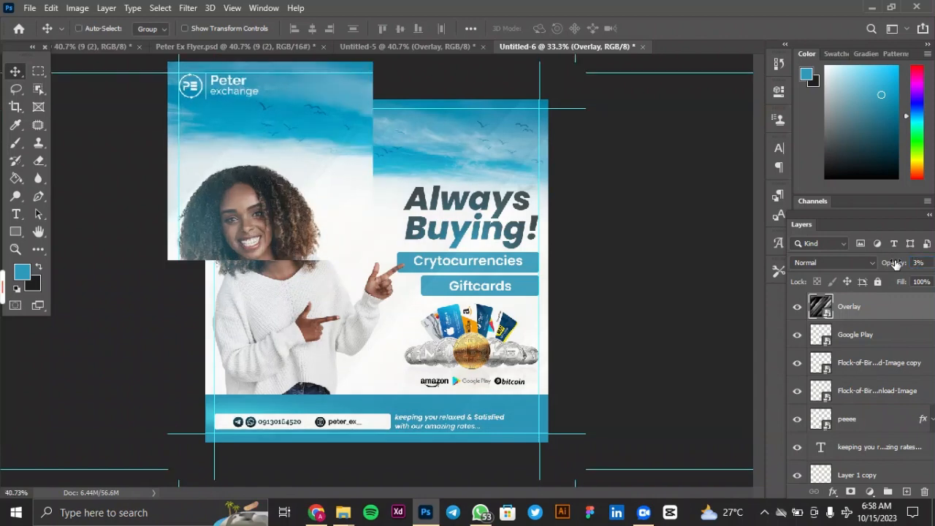